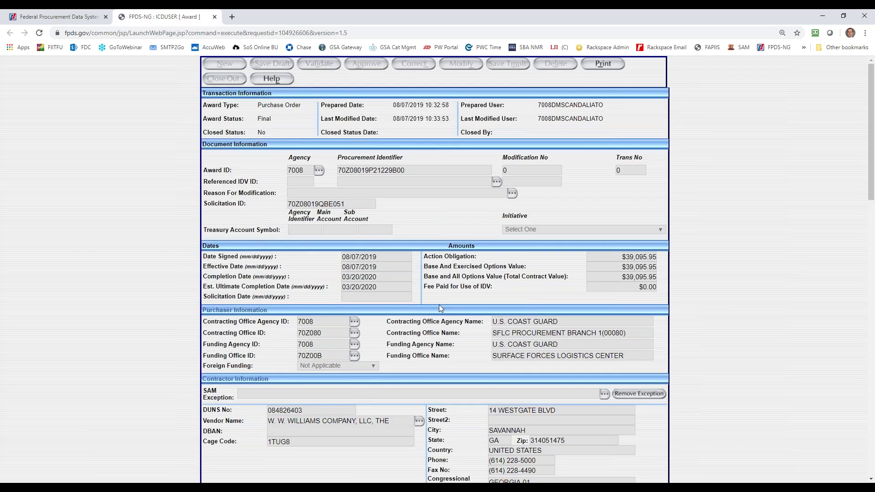
Review the Coast Guard award record's dates, contractor, contract data and product/service sections, and highlight the date signed
scroll(439, 305, down, 3)
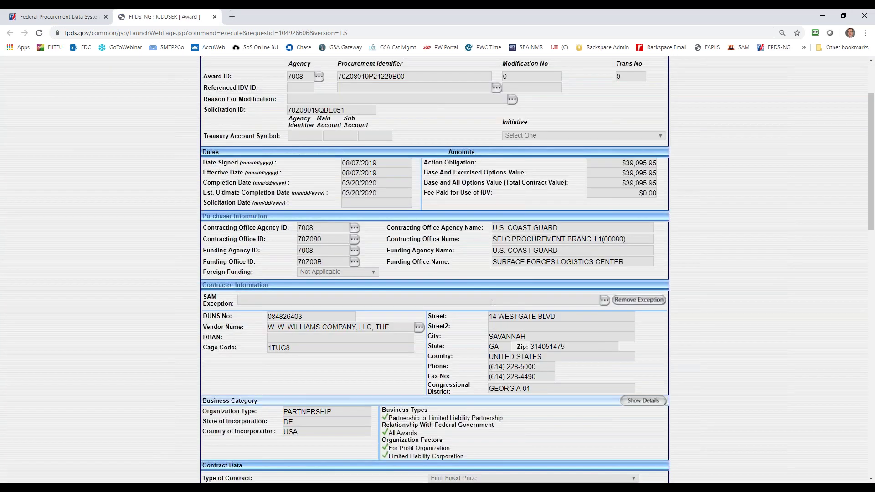
scroll(492, 303, down, 10)
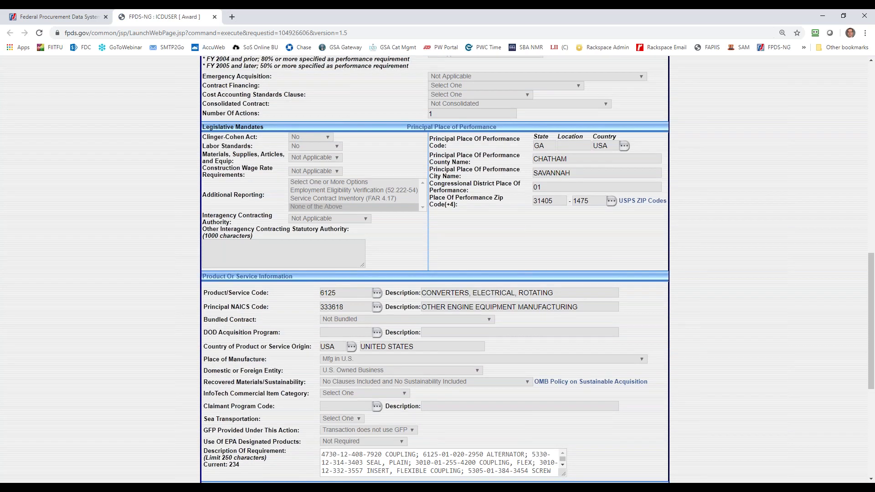
scroll(521, 265, down, 1)
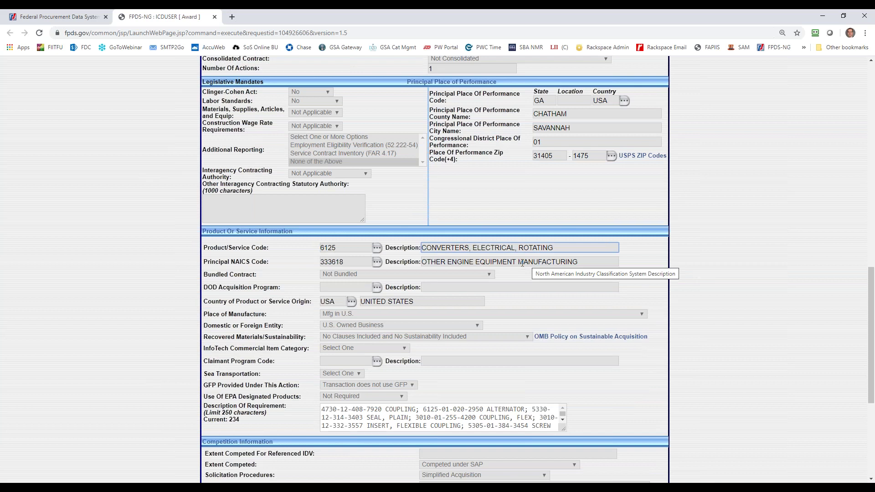
scroll(520, 266, up, 7)
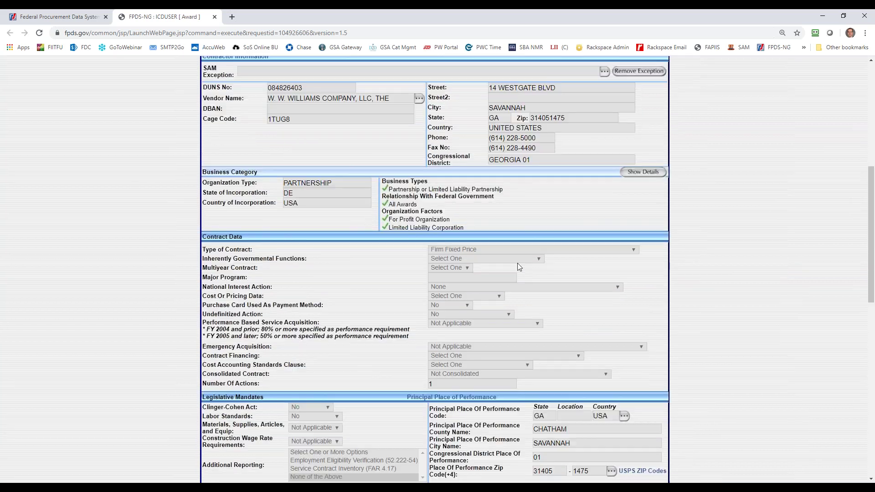
scroll(520, 267, up, 6)
scroll(513, 265, up, 2)
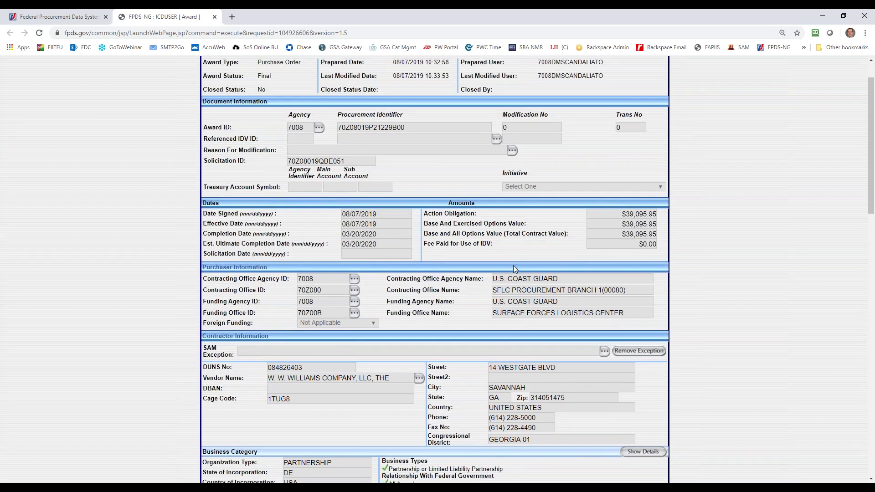
drag(383, 259, 329, 250)
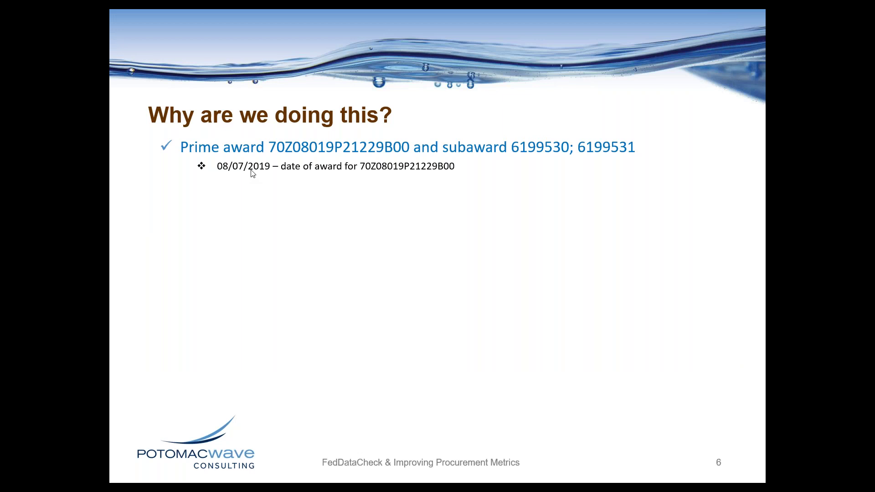
Reveal the subaward date on the presentation slide, and return to the FPDS award record to highlight the vendor name
click(379, 228)
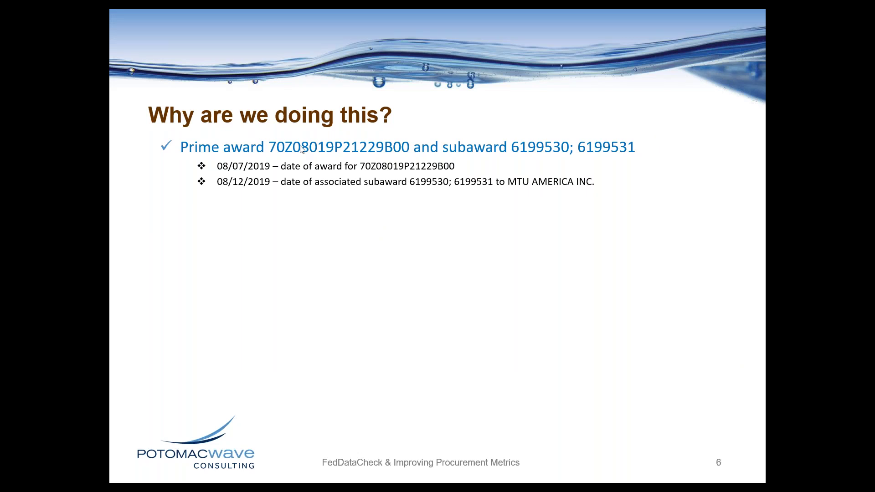
drag(2, 144, 511, 10)
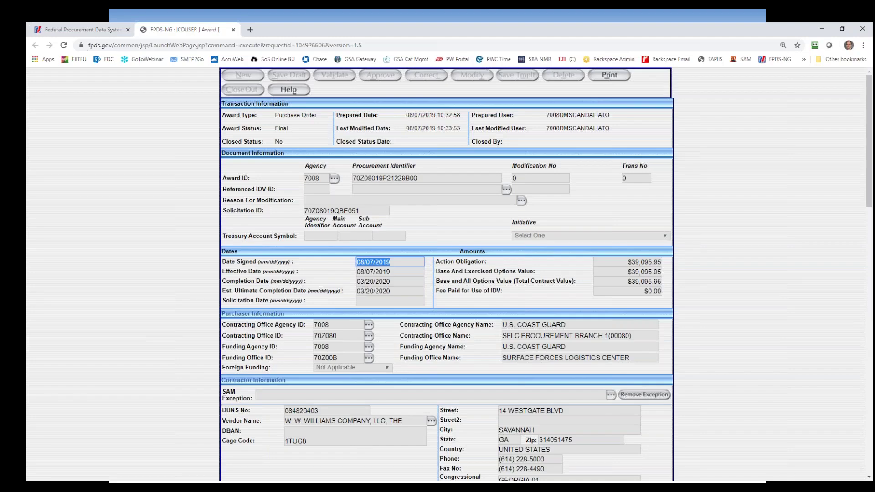
scroll(438, 273, down, 2)
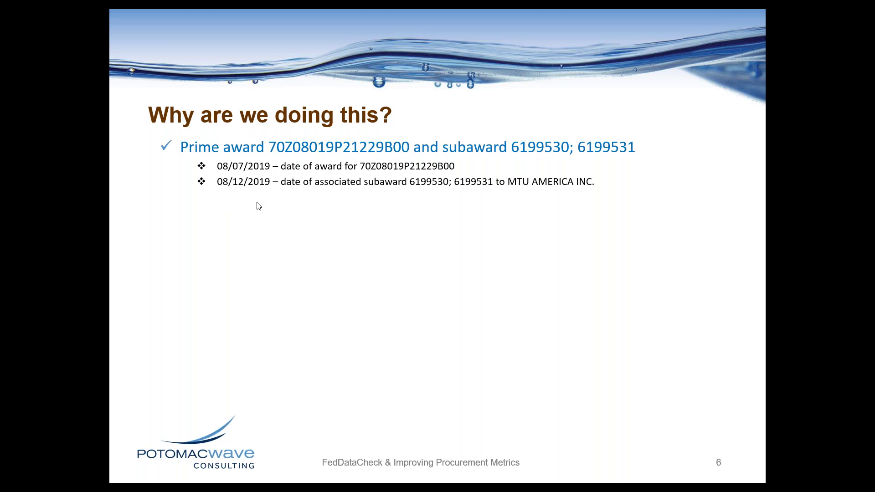
drag(0, 219, 510, 98)
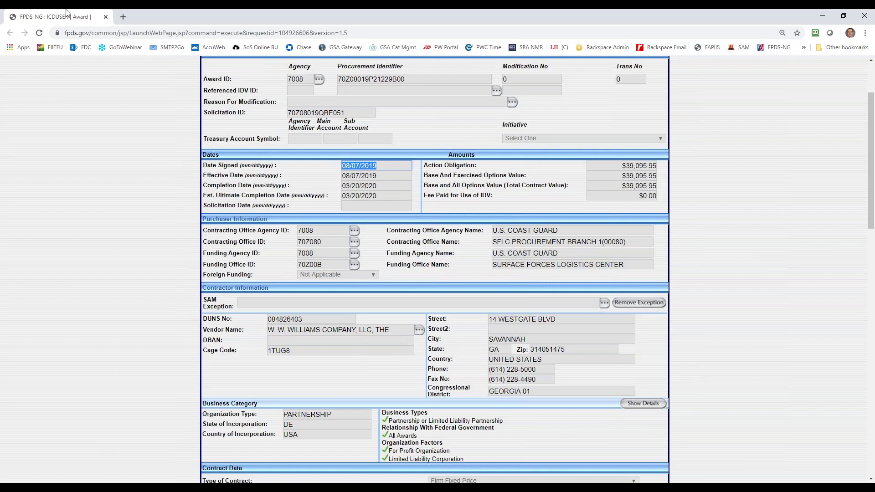
drag(316, 329, 364, 329)
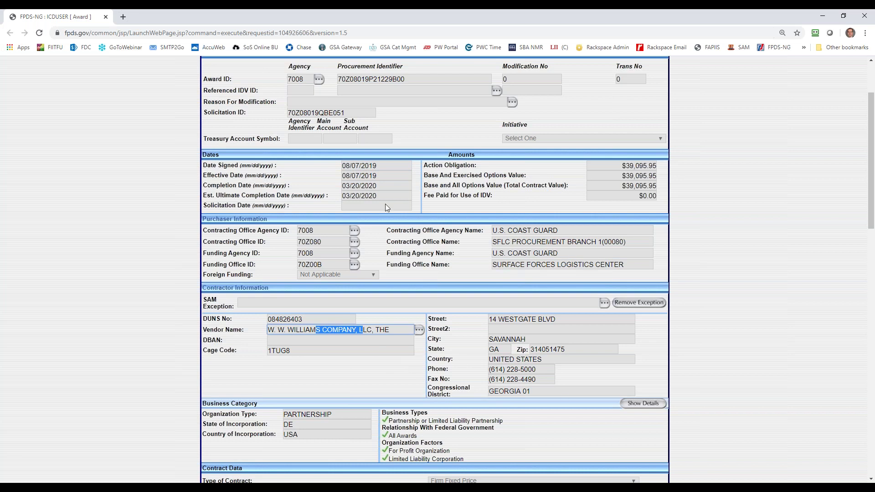
click(40, 32)
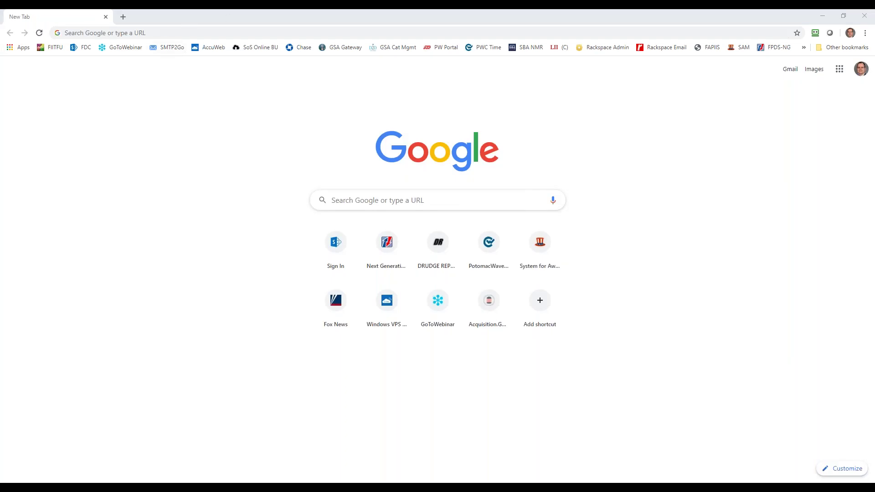
click(171, 28)
text(www.us)
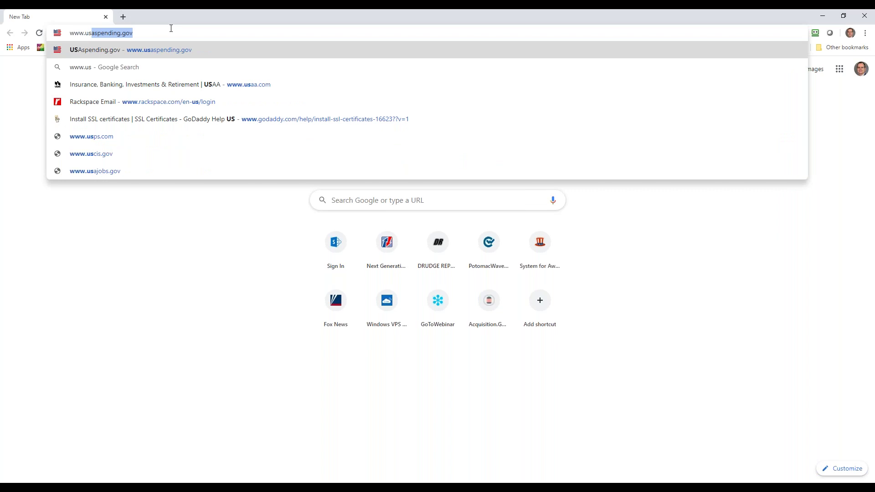
key(Return)
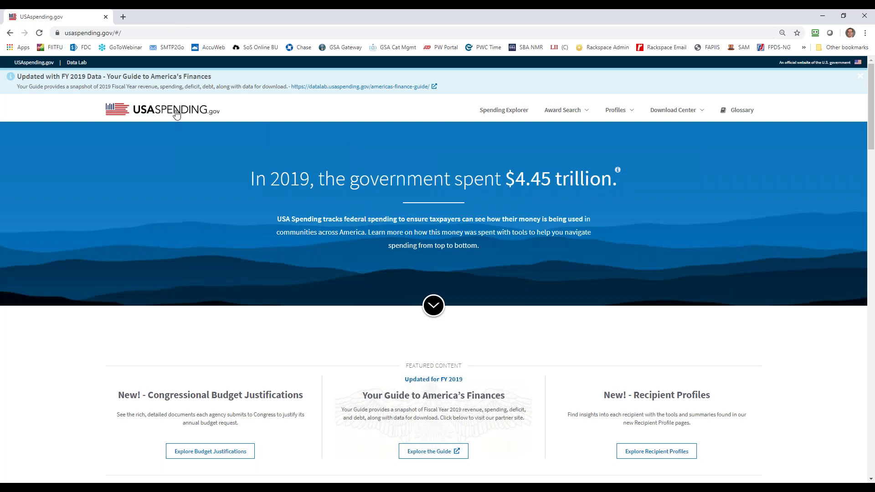
mouse_move(682, 115)
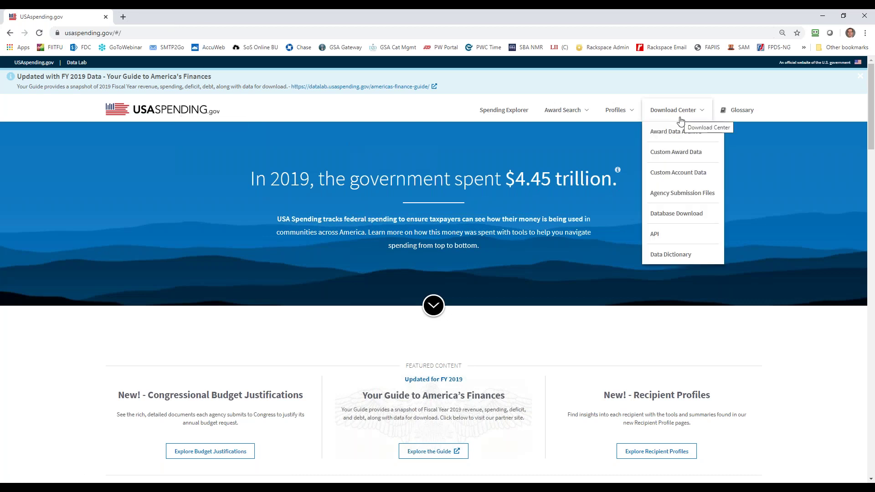
click(686, 156)
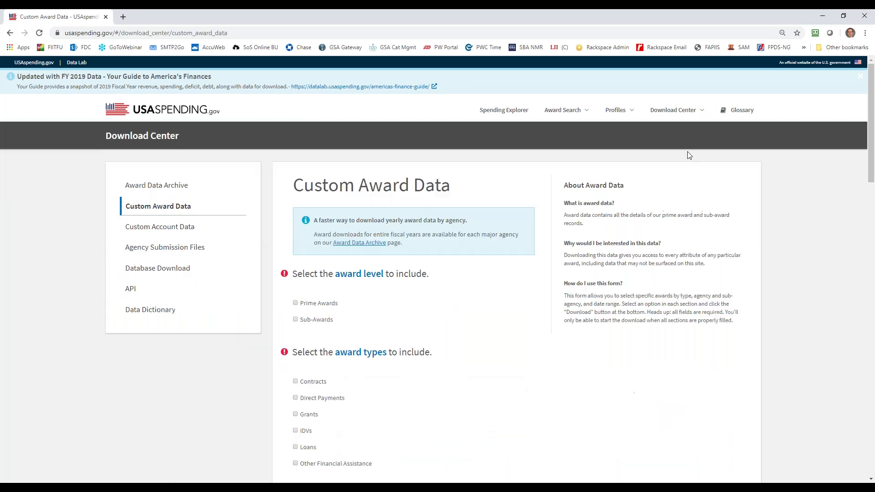
Include Sub-Awards and Contracts in the download, with Department of Homeland Security as the awarding agency
mouse_move(672, 108)
click(296, 319)
click(297, 383)
scroll(466, 388, down, 6)
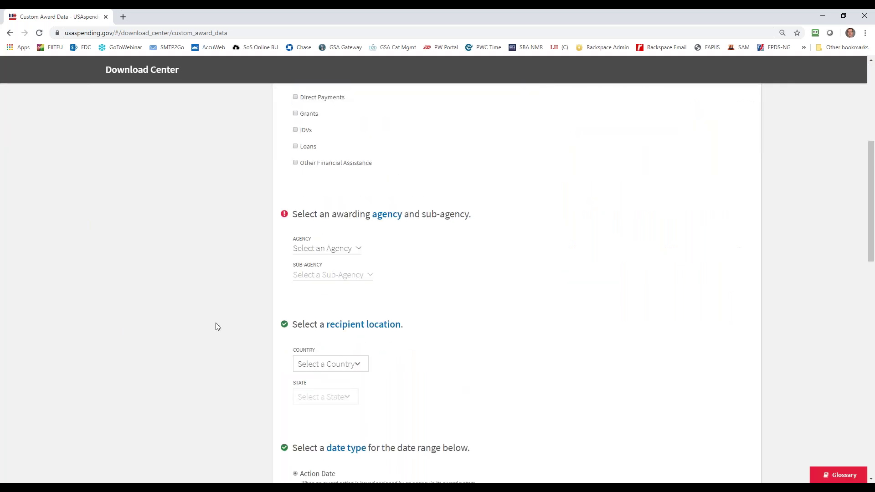
click(345, 248)
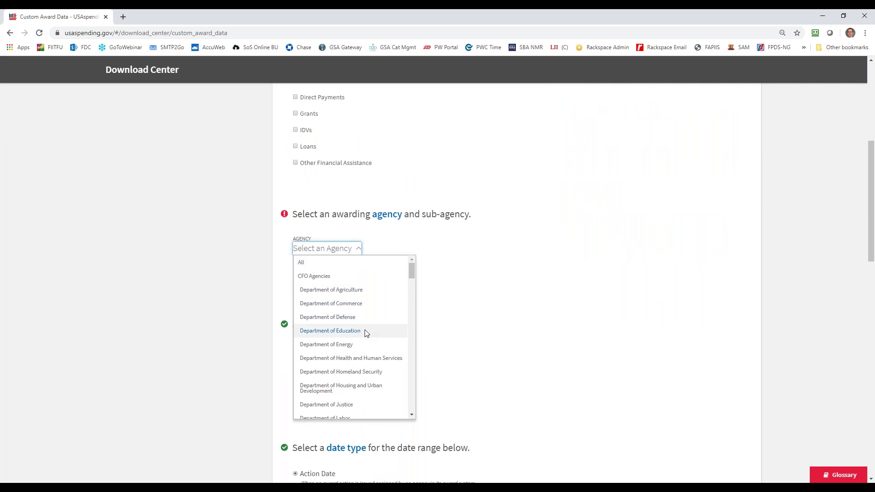
scroll(361, 329, down, 1)
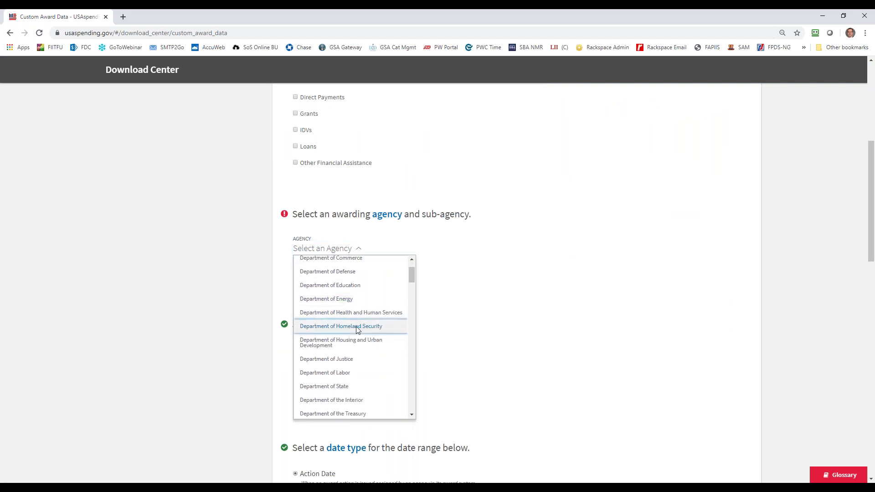
click(356, 326)
Set the date range to FY 2019 and download the selected award data in CSV format
scroll(608, 326, down, 1)
scroll(608, 328, down, 3)
click(307, 388)
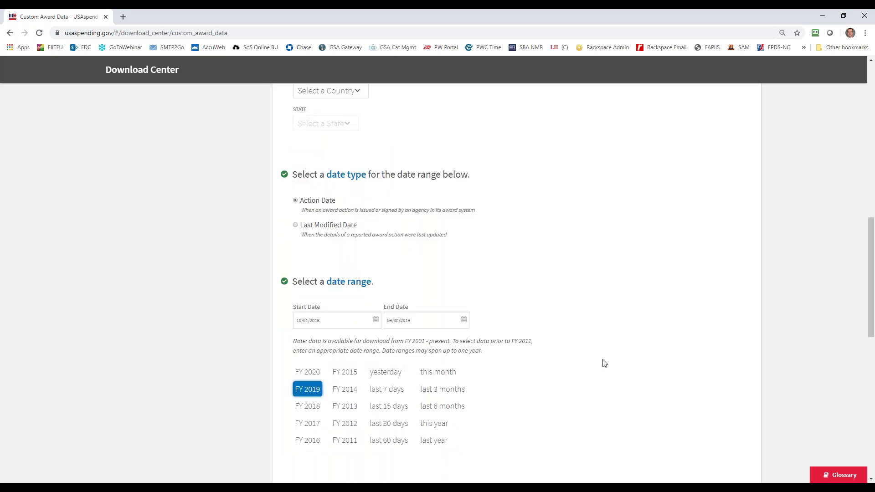
scroll(607, 359, up, 4)
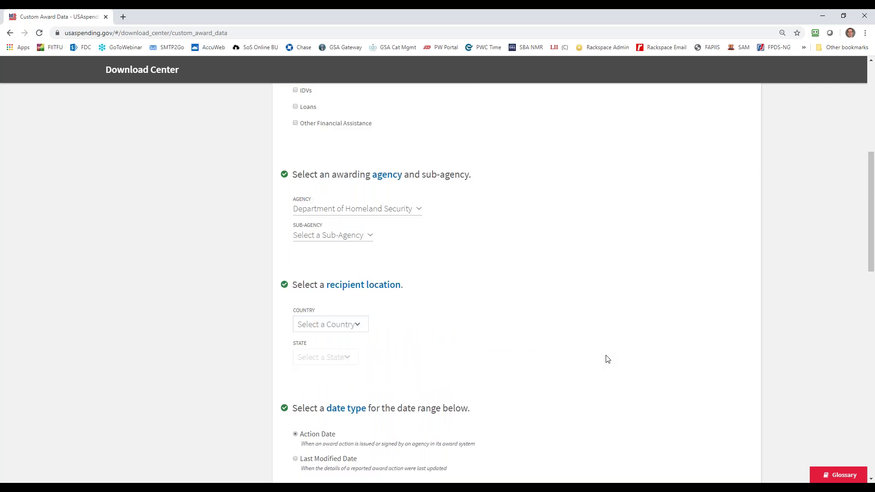
scroll(608, 360, up, 5)
scroll(607, 360, down, 8)
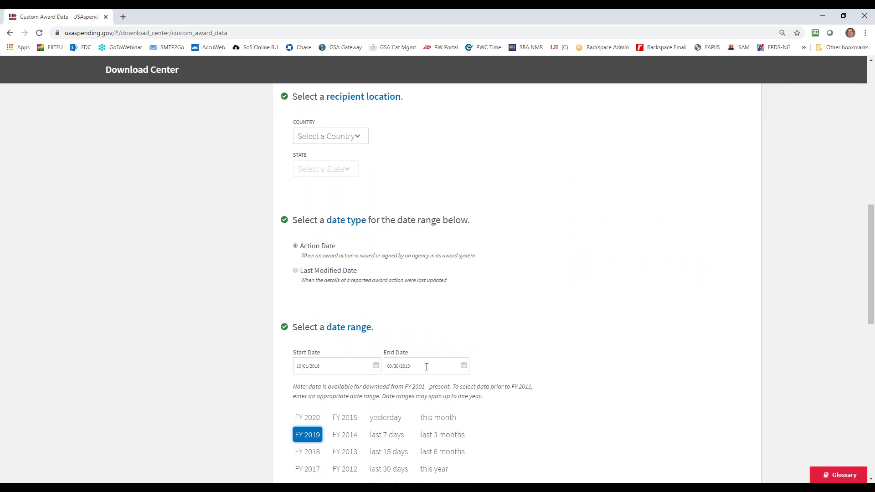
scroll(427, 367, down, 9)
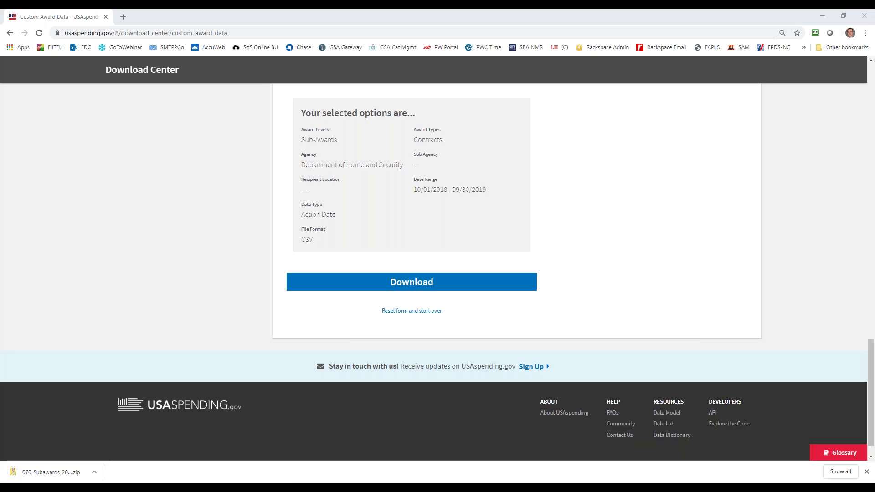
Open the downloaded subawards zip archive and view its contracts subawards CSV file in a maximized Excel window
click(81, 467)
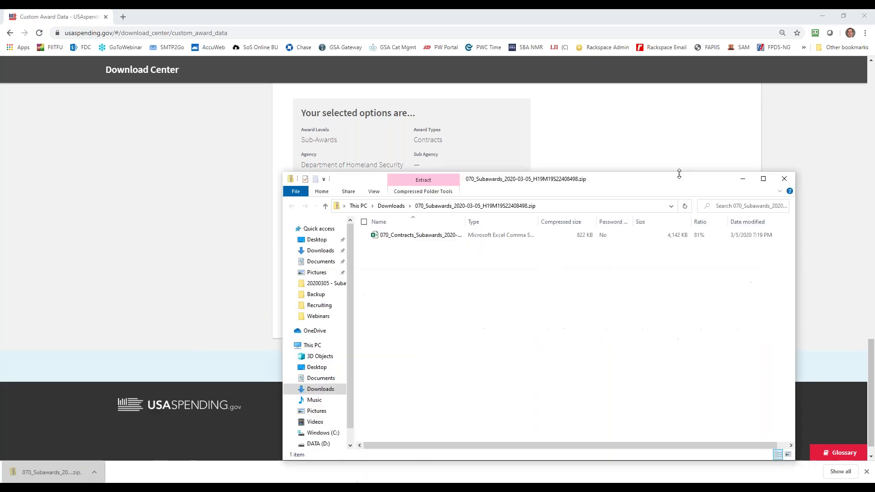
double_click(681, 184)
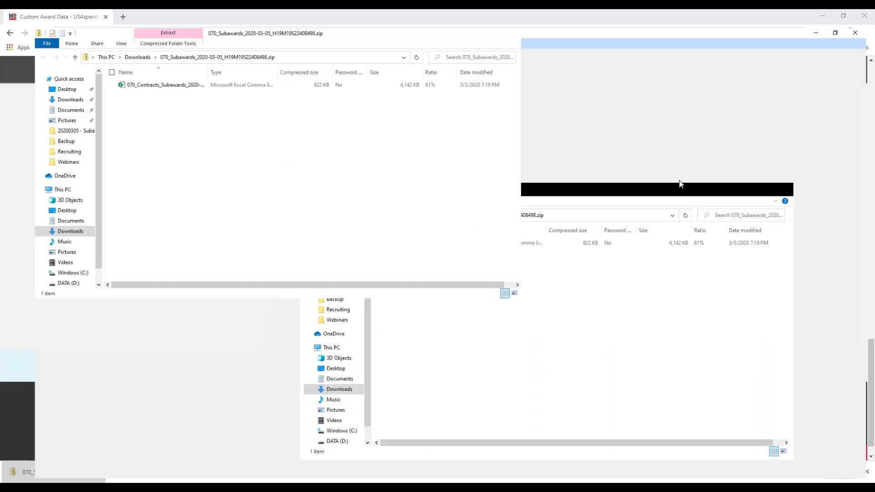
click(142, 69)
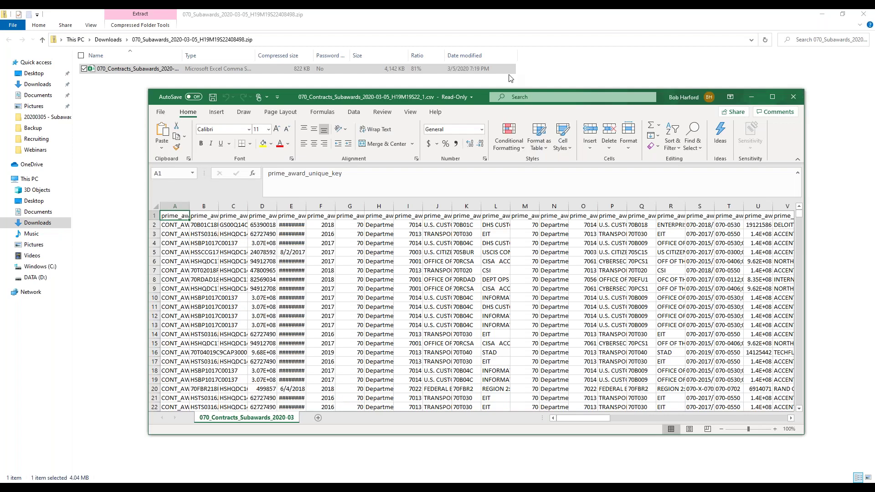
drag(511, 79, 529, 10)
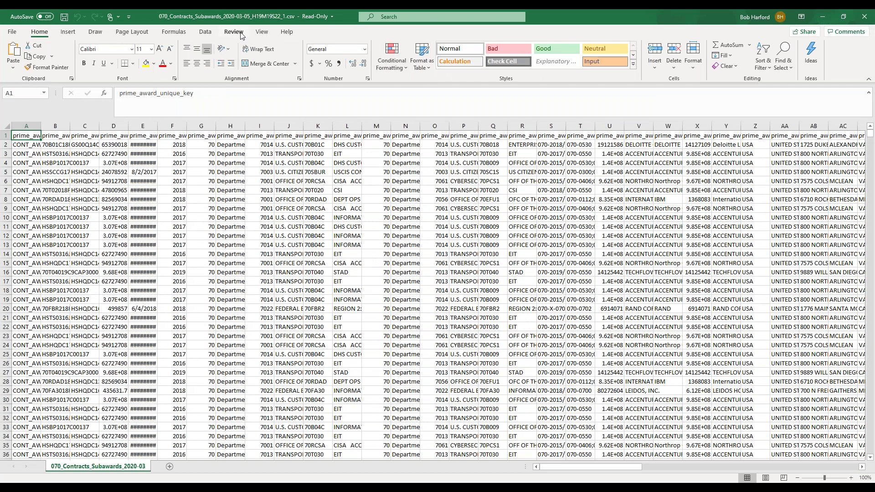
Freeze the top row of the subawards worksheet
click(262, 31)
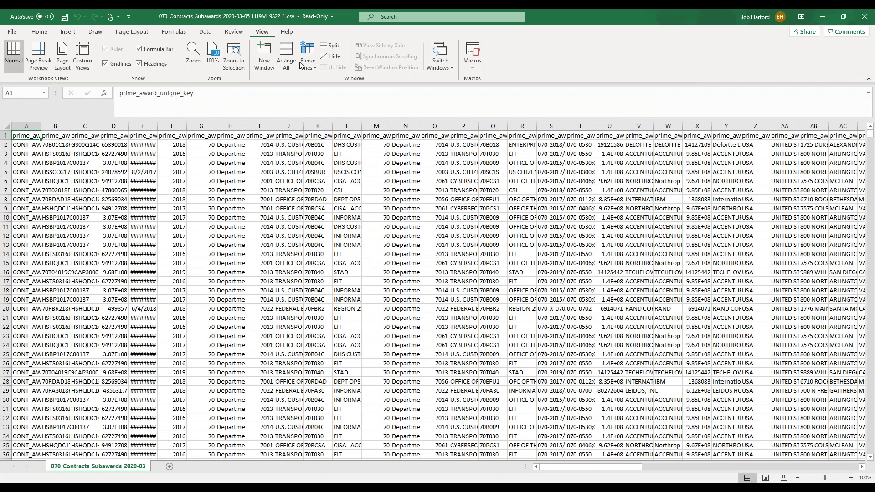
click(316, 65)
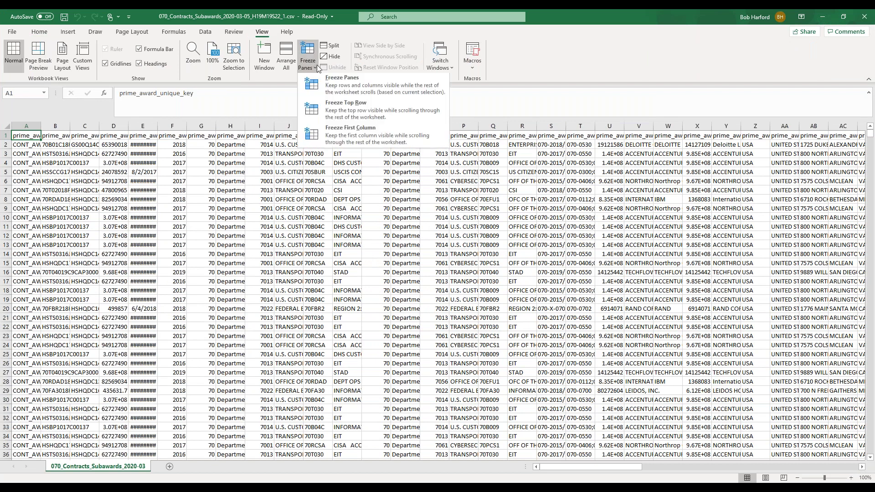
click(355, 108)
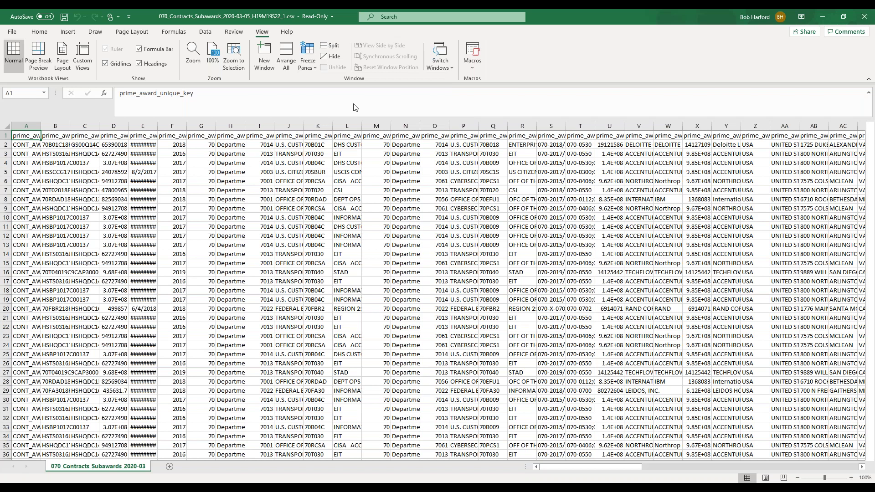
Fill the entire header row 1 with light green
click(7, 133)
click(39, 32)
click(154, 64)
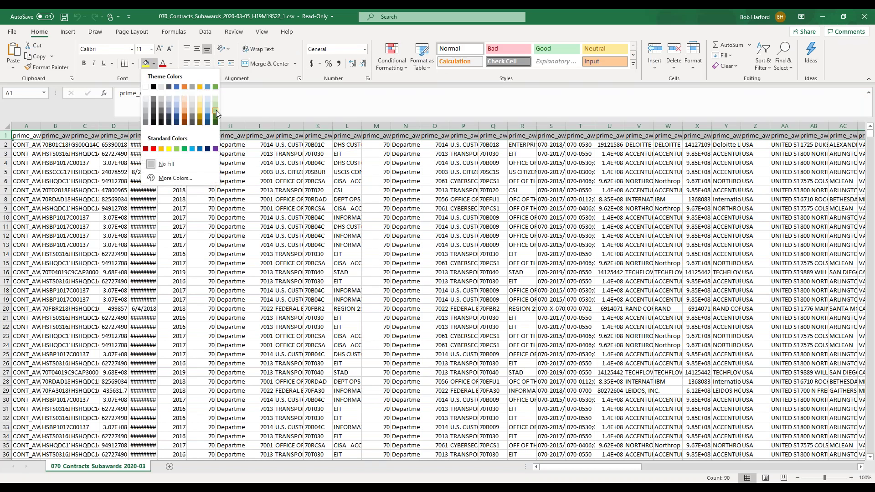
click(217, 110)
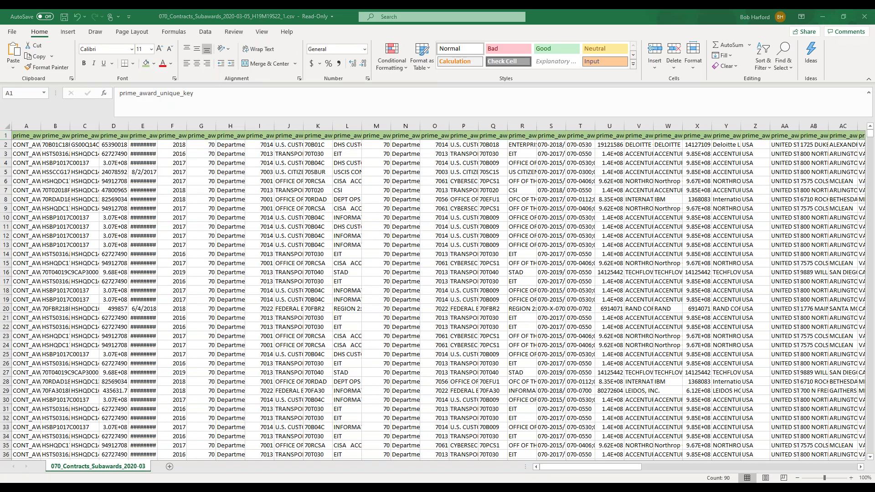
Switch to the FPDS award record in Chrome, maximize its window and select the award's procurement identifier
key(alt+Tab)
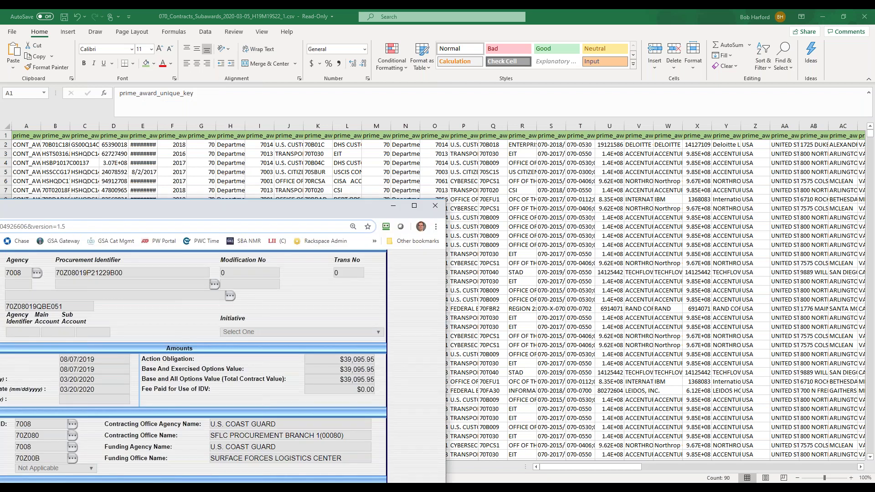
drag(0, 209, 155, 56)
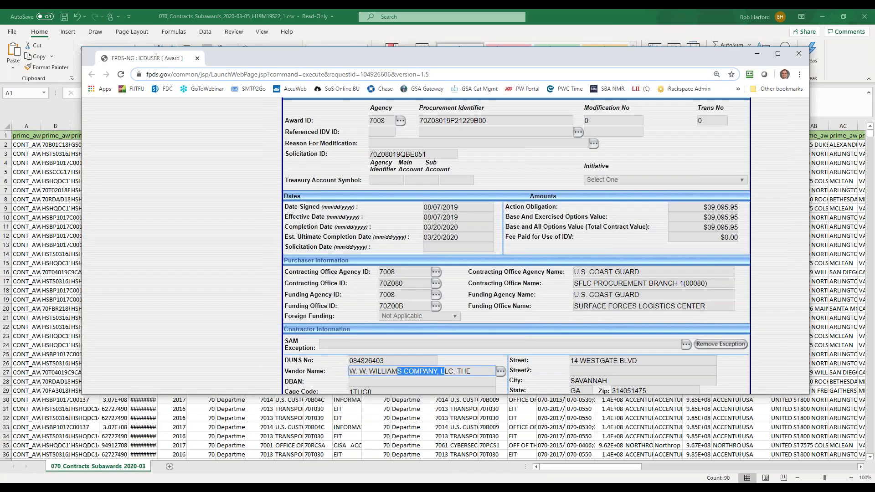
double_click(155, 56)
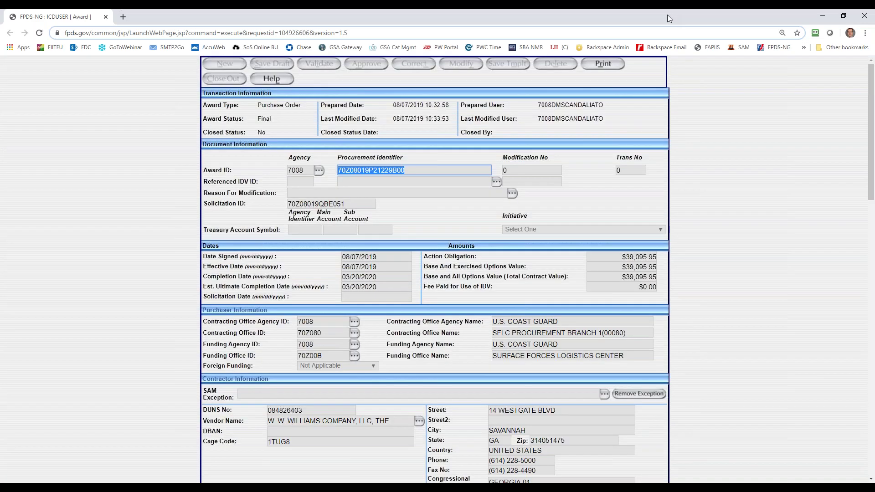
Return to the subawards worksheet in Excel and fit the prime_award_amount, prime_award_awarding_sub_agency_name and prime_award_awarding_office_code columns to their contents
double_click(667, 14)
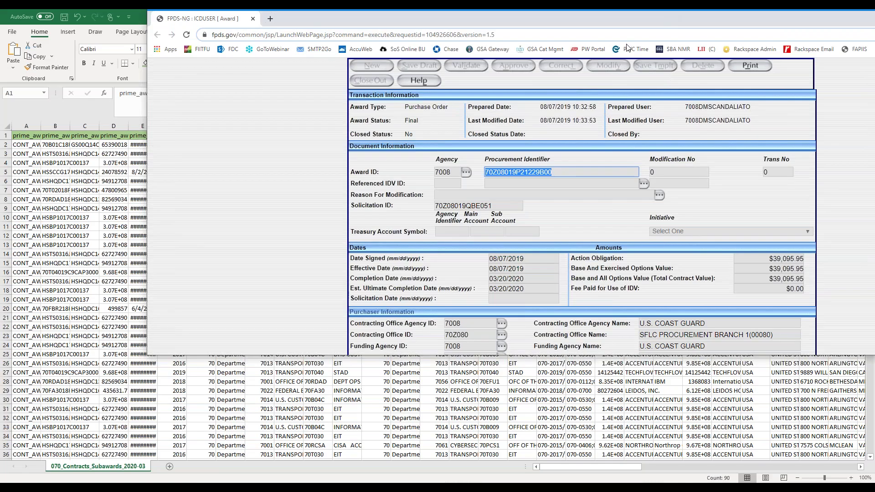
click(132, 172)
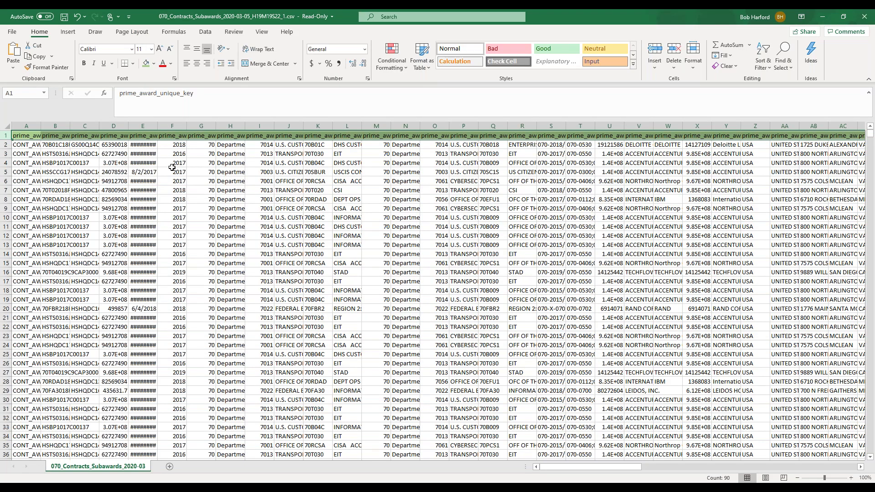
double_click(129, 127)
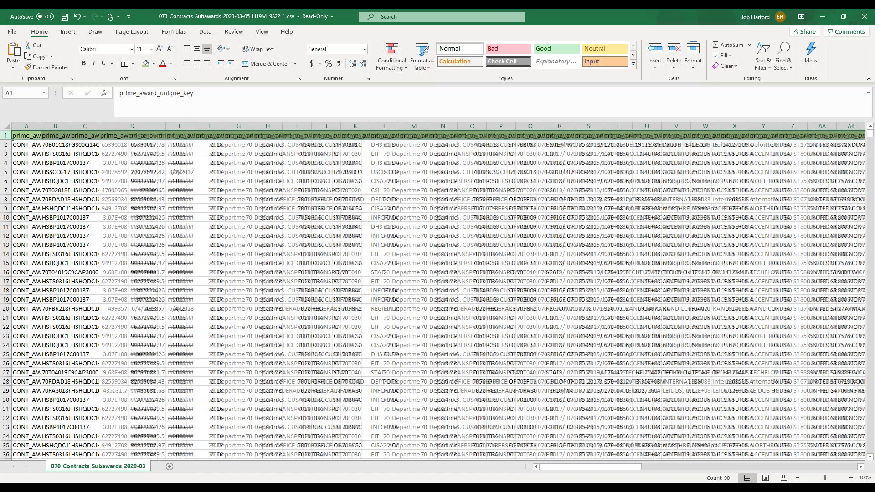
double_click(195, 126)
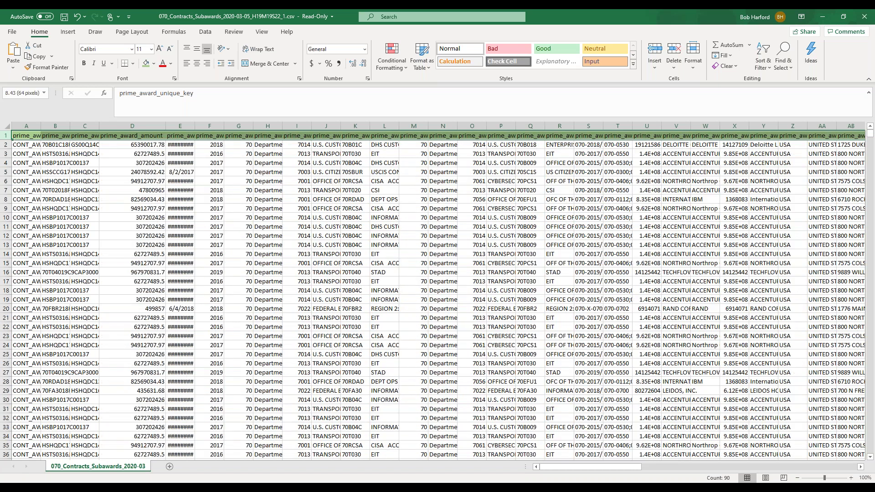
double_click(341, 126)
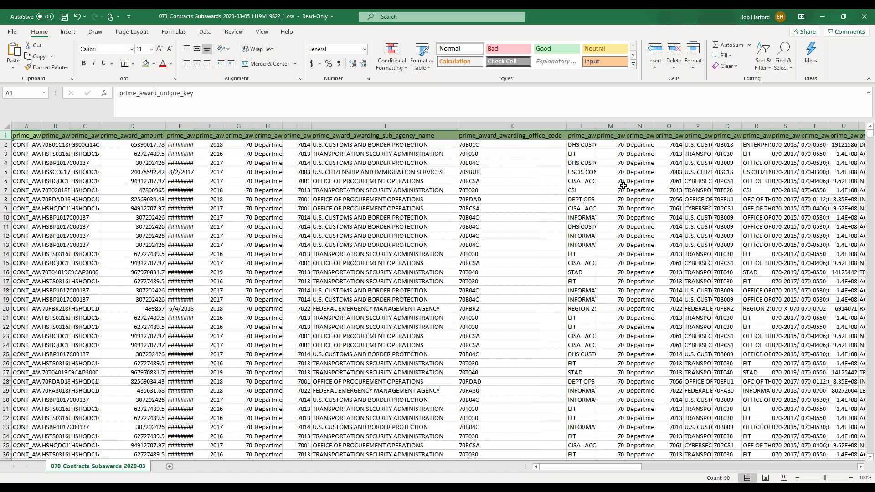
Fit the widths of the prime_awardee_duns and prime_awardee_name columns, U and V, to their contents
drag(623, 187, 623, 182)
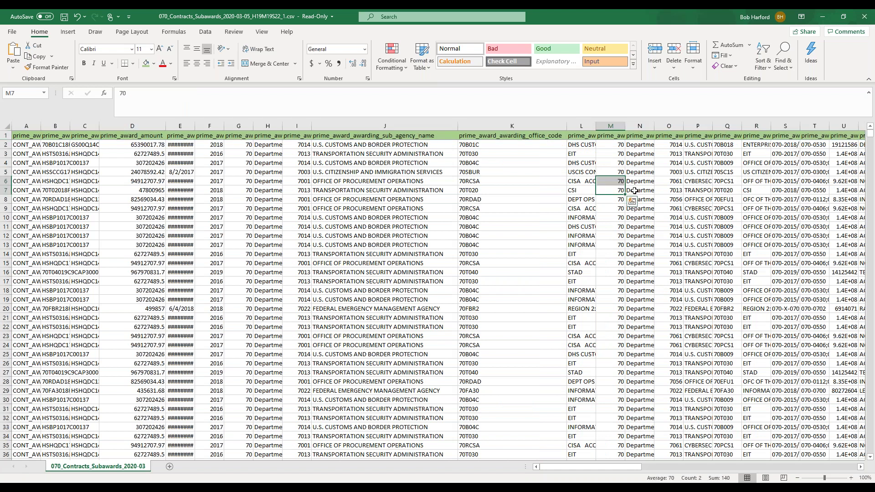
key(Right)
key(Right)
key(Right)
key(Right)
key(Right)
key(Right)
key(Right)
key(Right)
key(Right)
key(Right)
key(Right)
key(Right)
key(Right)
key(Right)
key(Right)
key(Right)
key(Right)
key(Right)
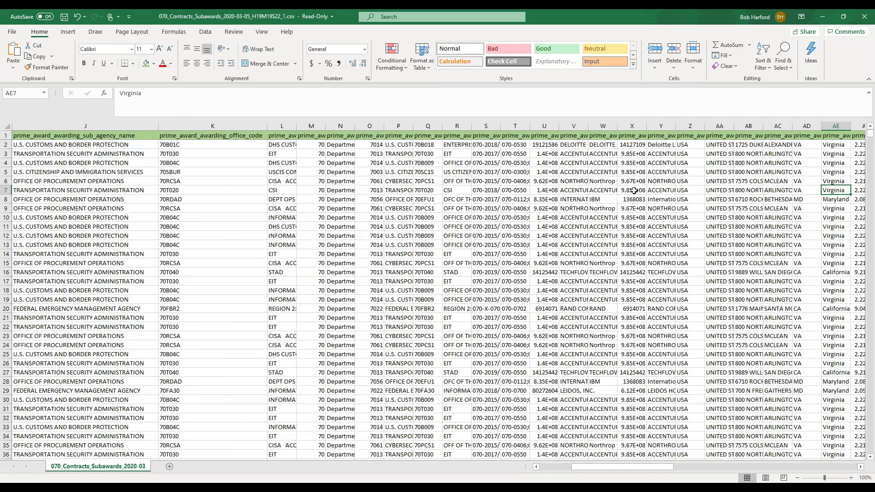
key(Right)
key(Right)
key(Right)
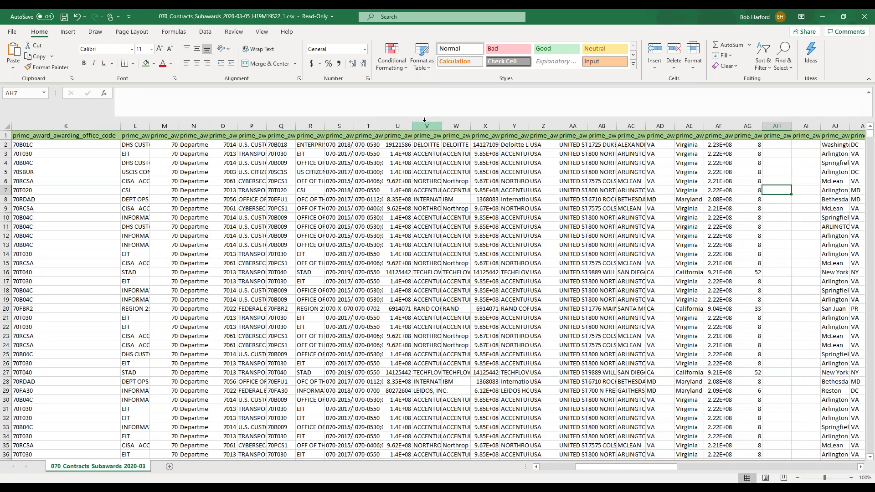
drag(411, 125, 411, 125)
double_click(411, 126)
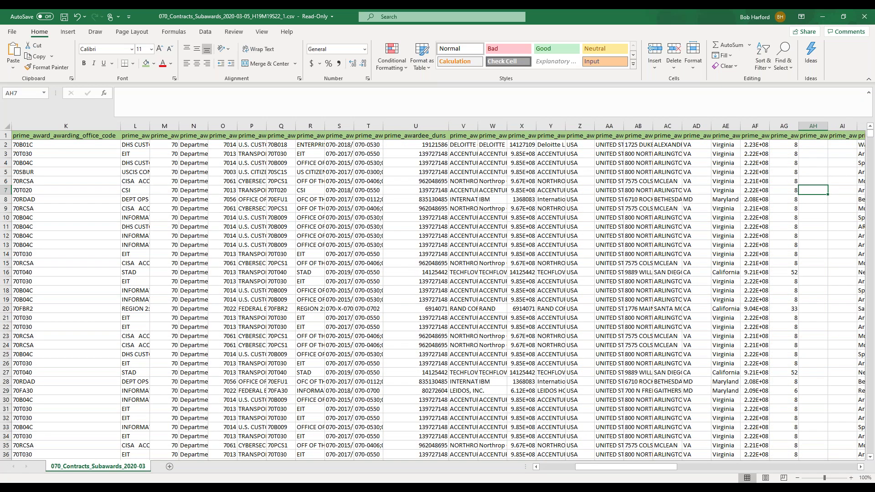
double_click(478, 125)
Search the worksheet from its beginning for the FPDS award's procurement identifier, going to the matching cell in column B
click(281, 163)
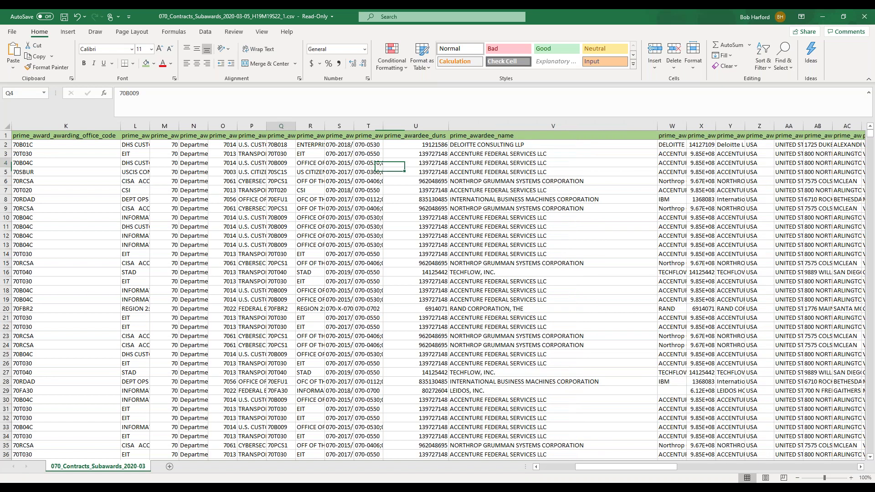
key(ctrl+Home)
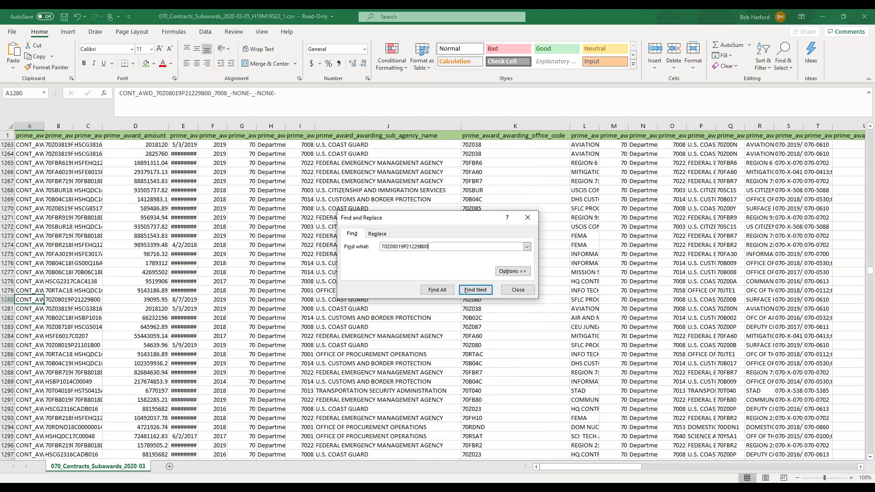
drag(501, 173, 483, 104)
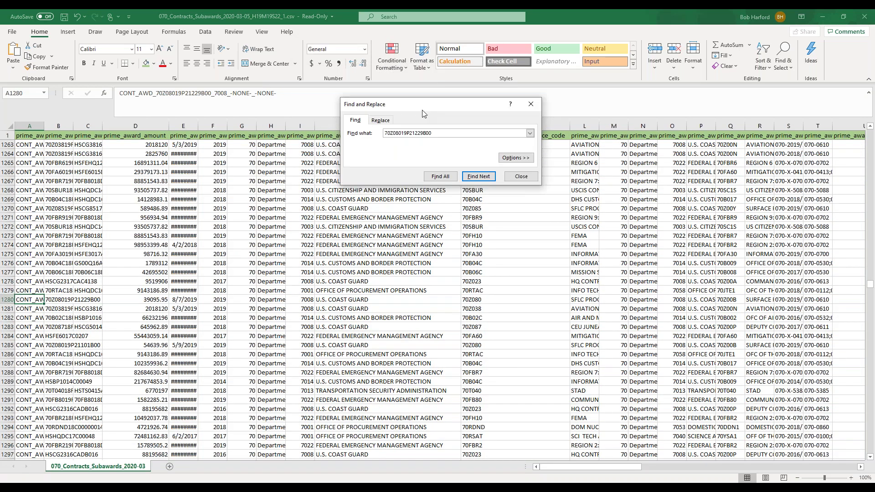
click(483, 183)
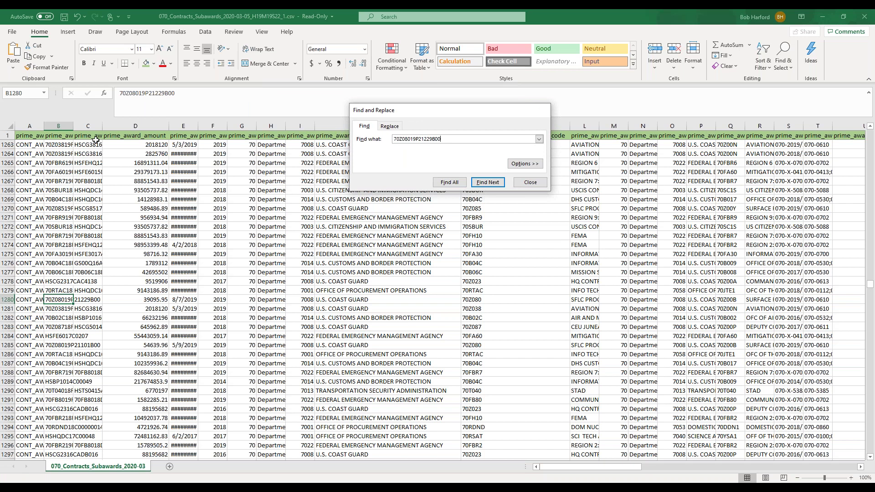
key(Escape)
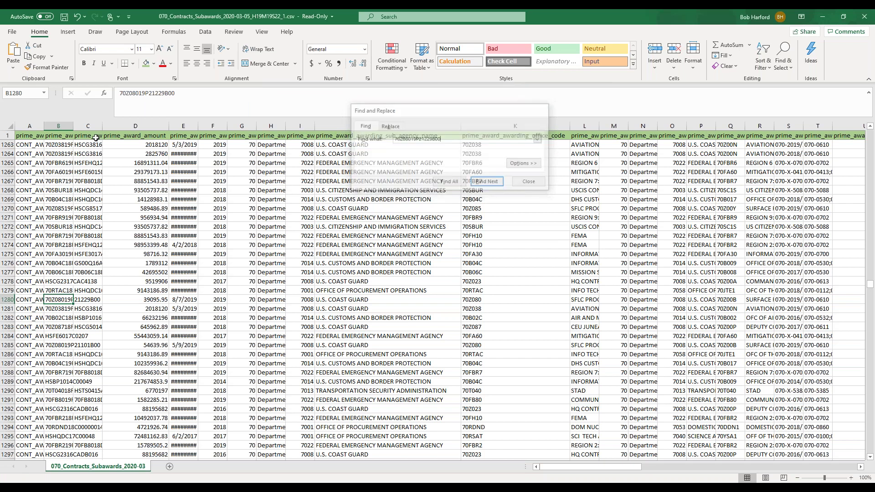
Widen the prime_award_piid column and fill the whole matching award row 1280 with yellow
drag(72, 126, 123, 133)
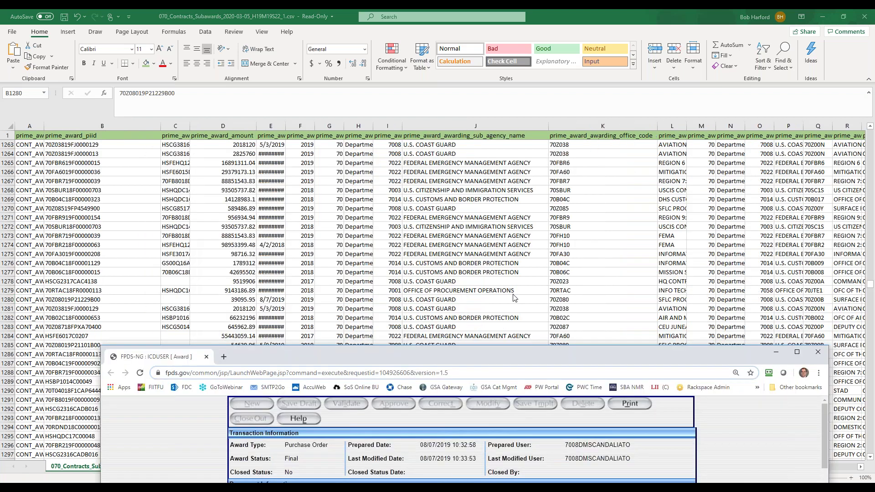
key(alt+Tab)
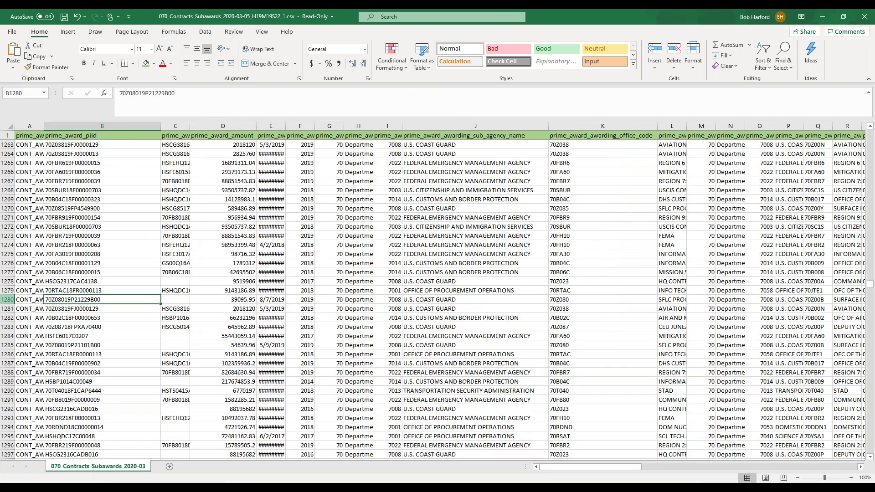
click(8, 299)
click(154, 63)
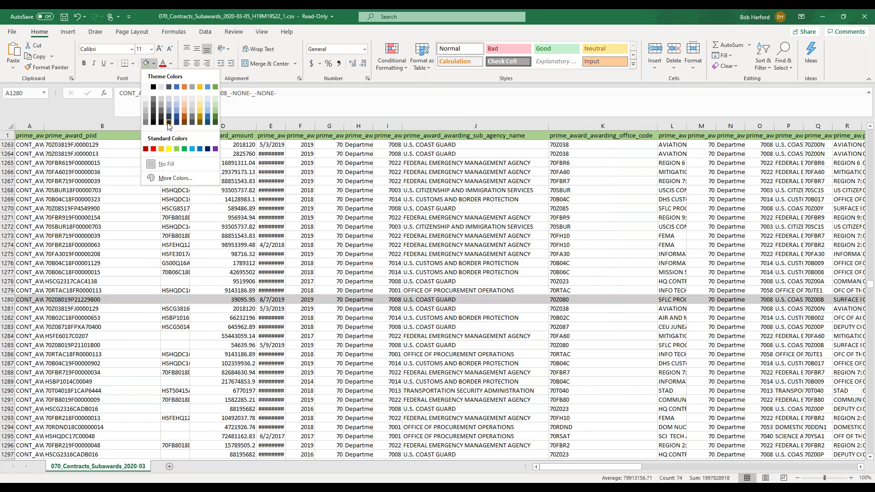
click(169, 149)
Compare the FPDS record's procurement identifier with the prime_award_piid in row 1280, and widen the prime_award_unique_key column
click(110, 134)
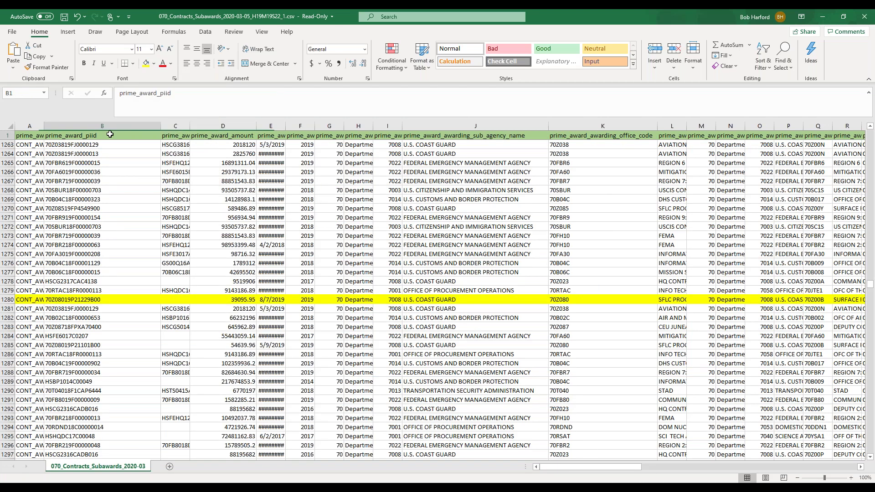
key(alt+Tab)
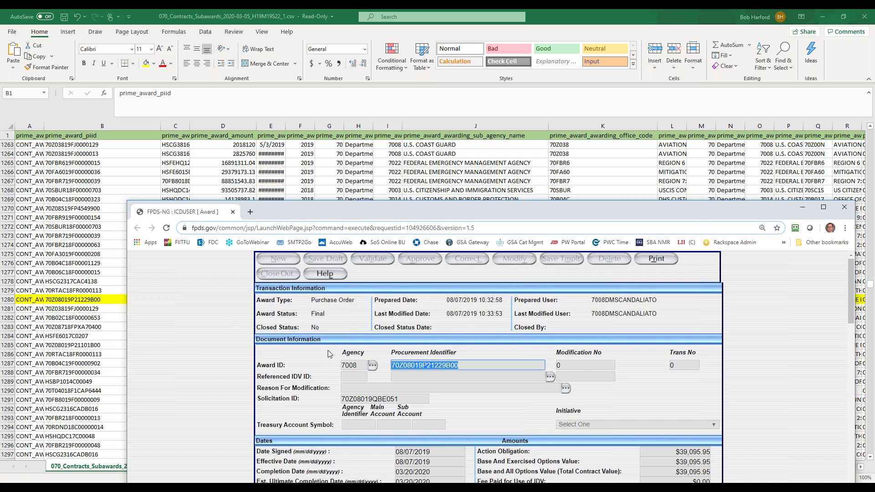
click(424, 365)
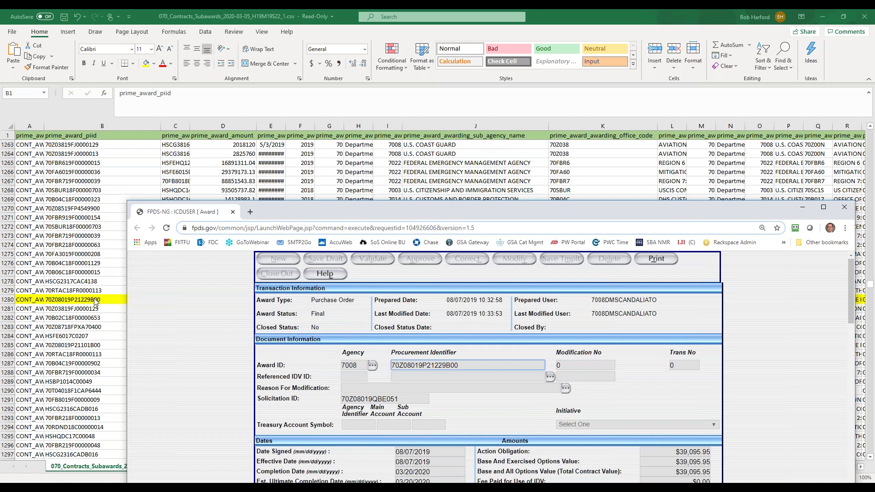
key(alt+Tab)
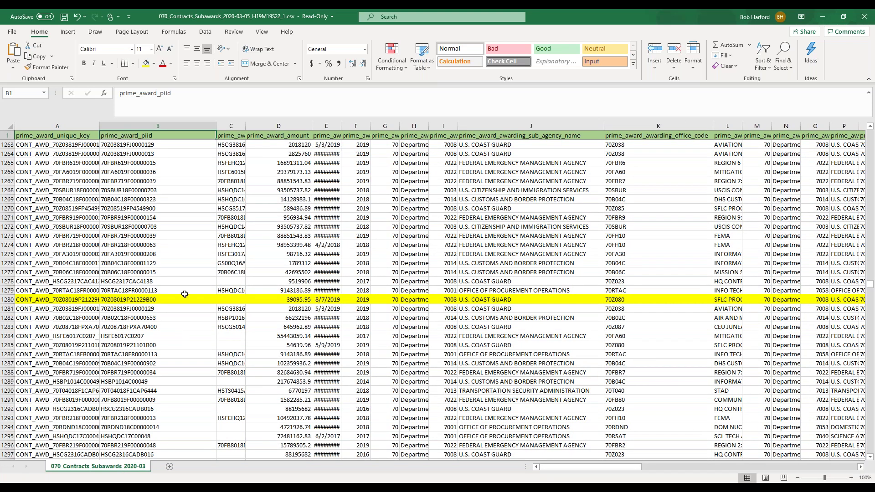
click(184, 298)
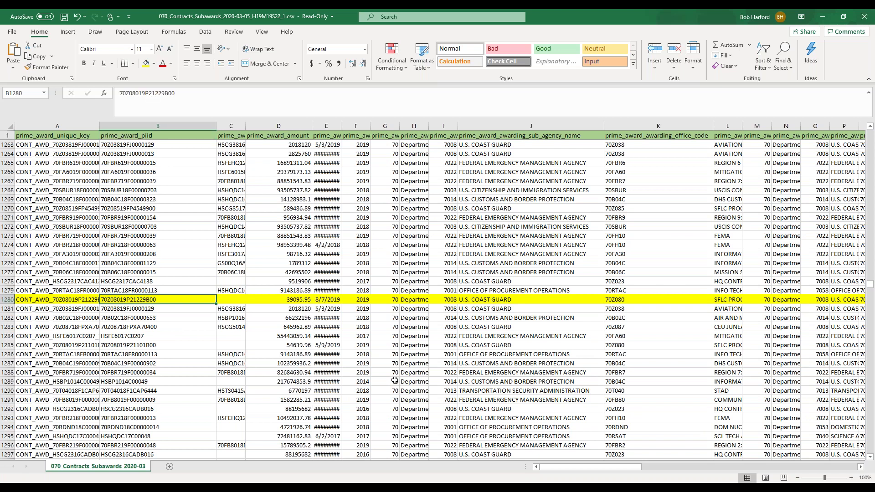
Examine row 1280 cell by cell from prime_award_piid through the awarding and funding agency and office columns to prime_awardee_name
key(Right)
key(Right)
key(Right)
key(Right)
key(Right)
key(Right)
key(Right)
key(Right)
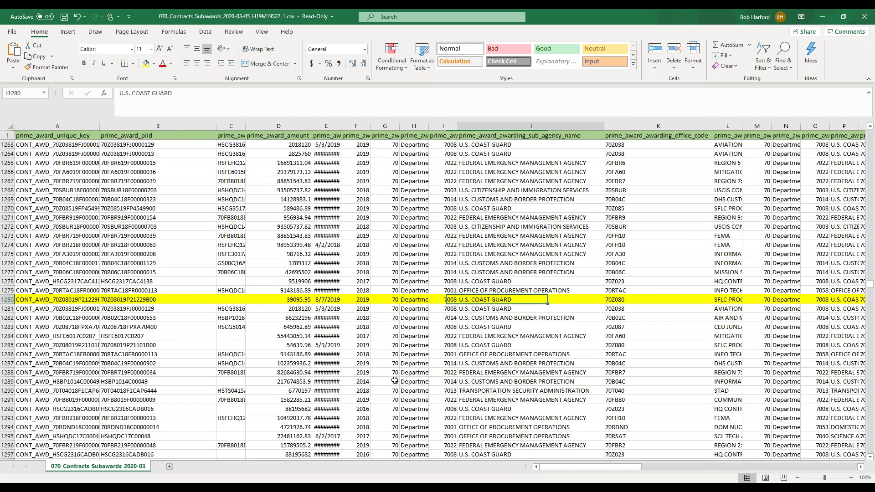
key(Right)
key(Right)
key(Right)
key(Right)
key(Right)
key(Right)
key(Right)
key(Right)
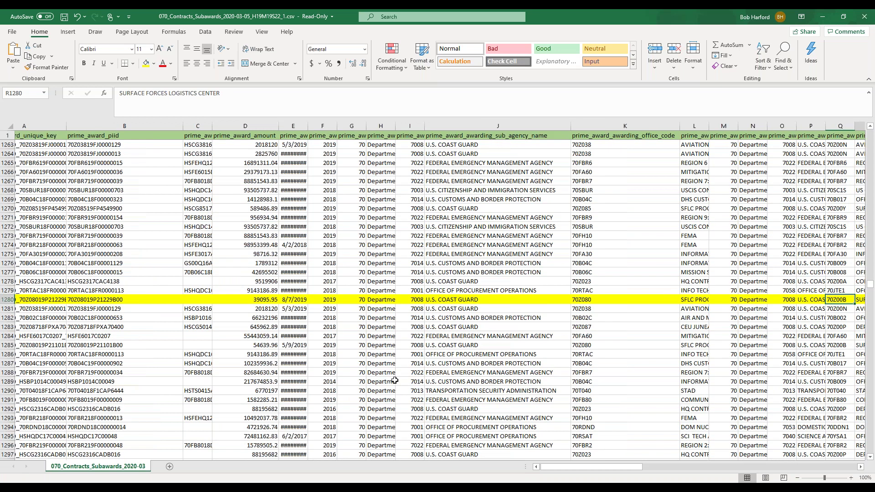
key(Right)
key(Right)
key(Right)
key(Right)
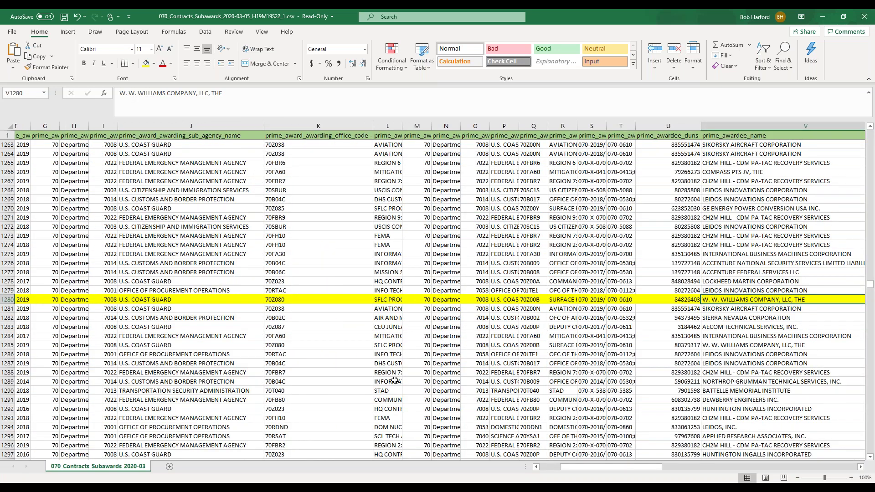
key(Right)
key(Left)
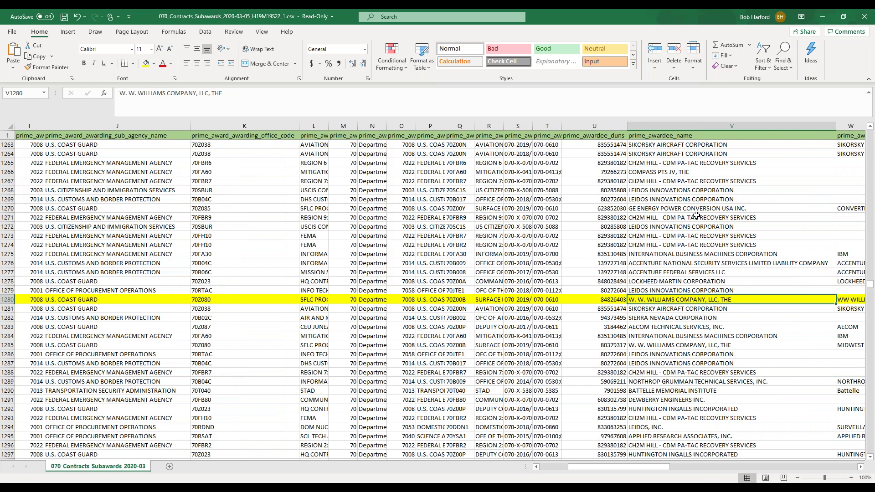
Zoom the worksheet to 130% and check the prime awardee's DUNS and name cells in row 1280
scroll(697, 215, up, 1)
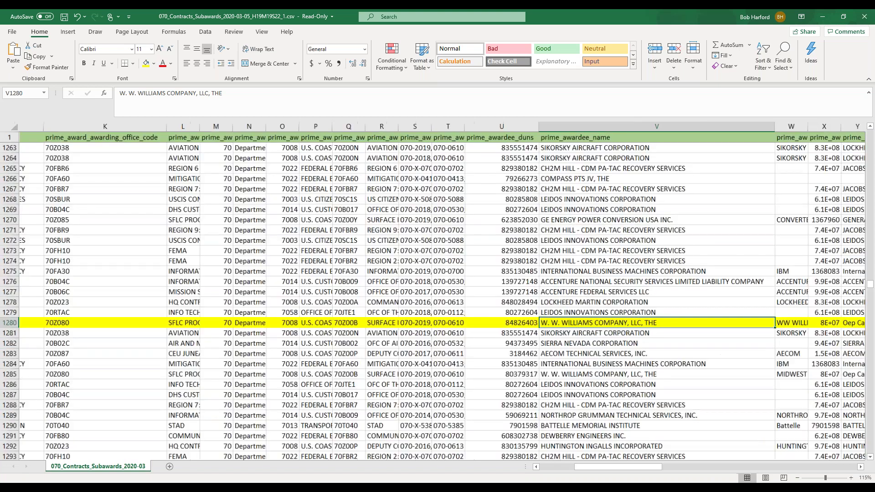
scroll(743, 354, up, 1)
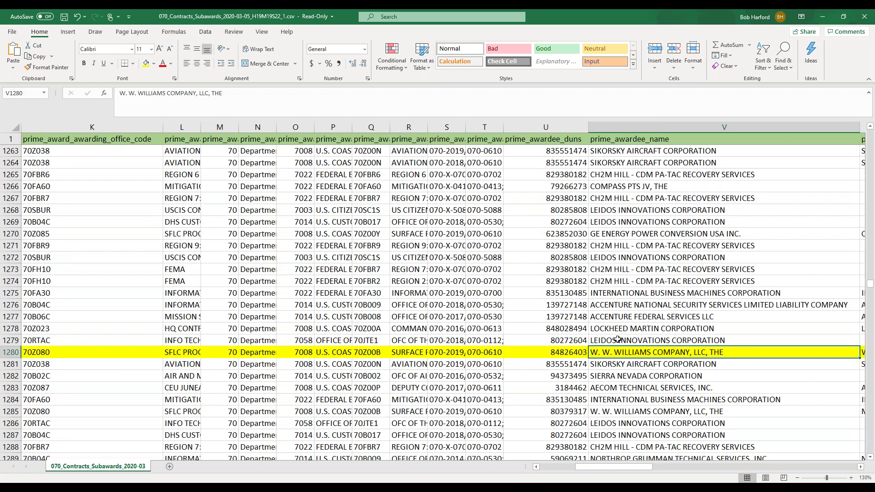
click(569, 357)
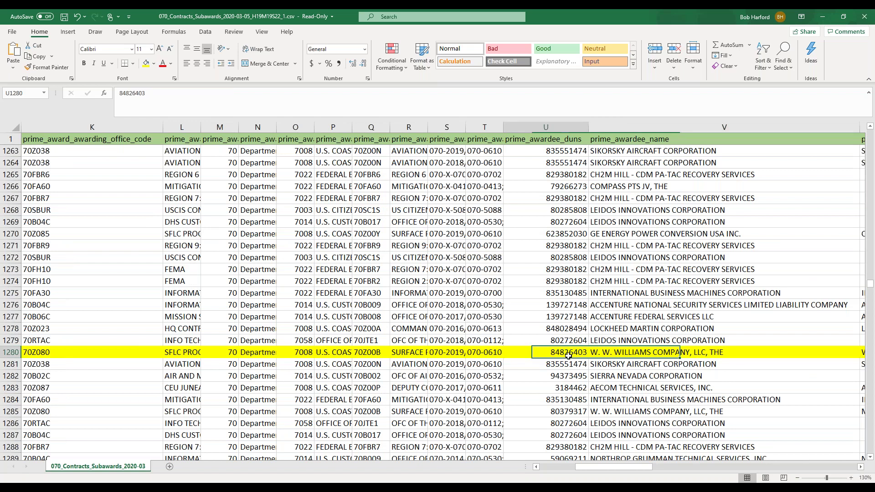
key(Right)
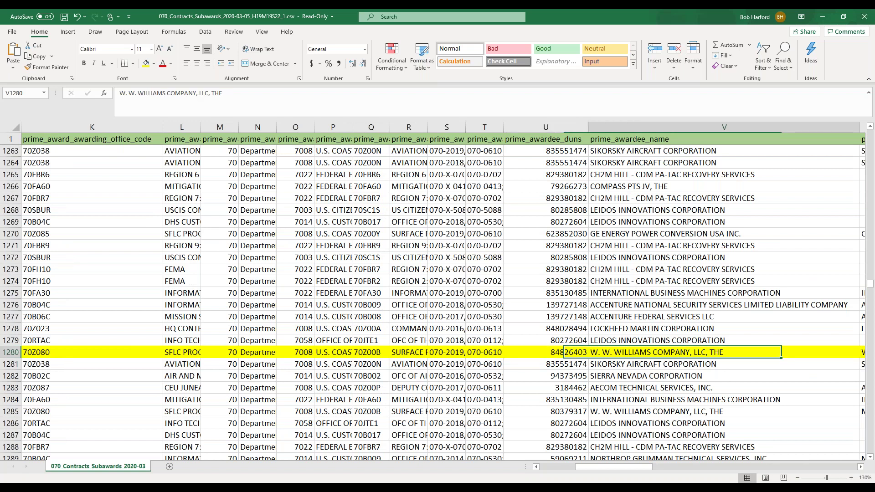
Examine the remaining prime award details in row 1280, from the awardee's parent and address through place of performance to the description in column AQ
key(Right)
key(Right)
key(Right)
key(Right)
key(Right)
key(Right)
key(Right)
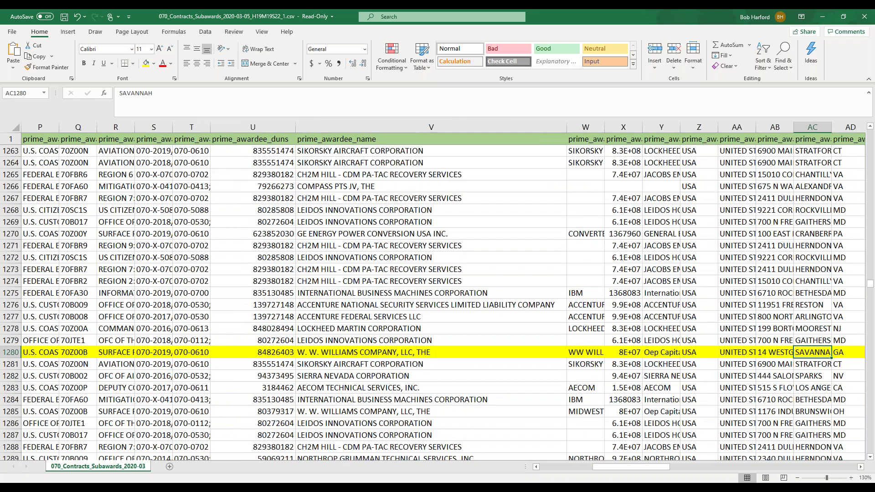
key(Right)
key(Right)
key(Right)
key(Right)
key(Right)
key(Right)
key(Right)
key(Right)
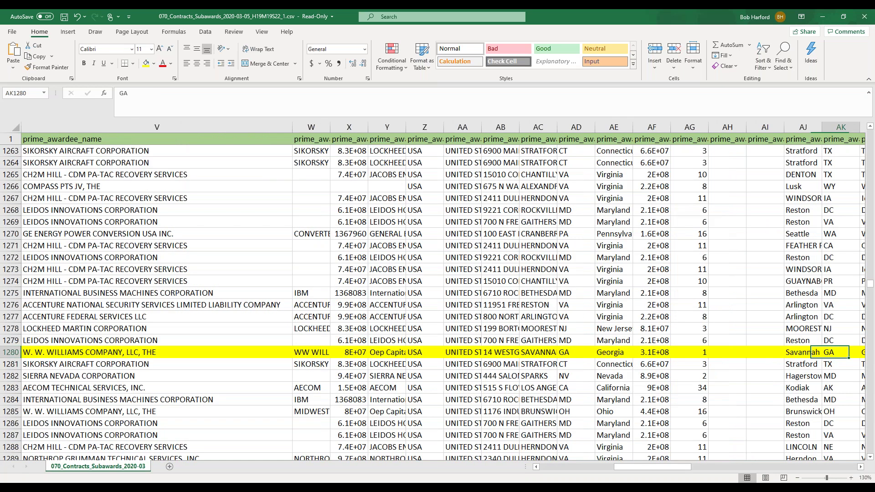
key(Right)
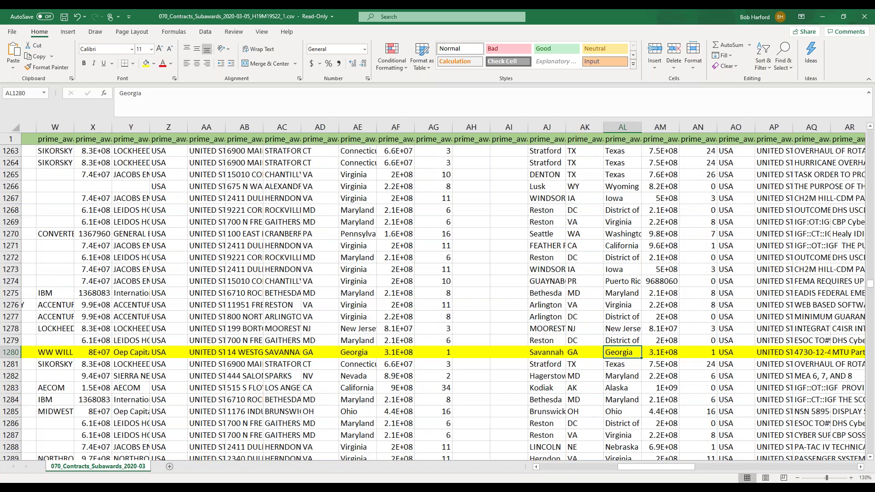
key(Right)
key(Right)
key(Right)
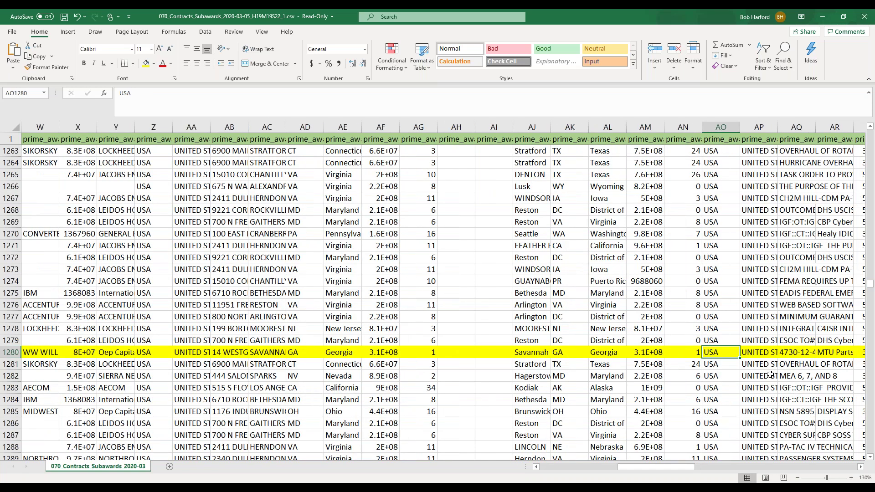
key(Right)
key(Right)
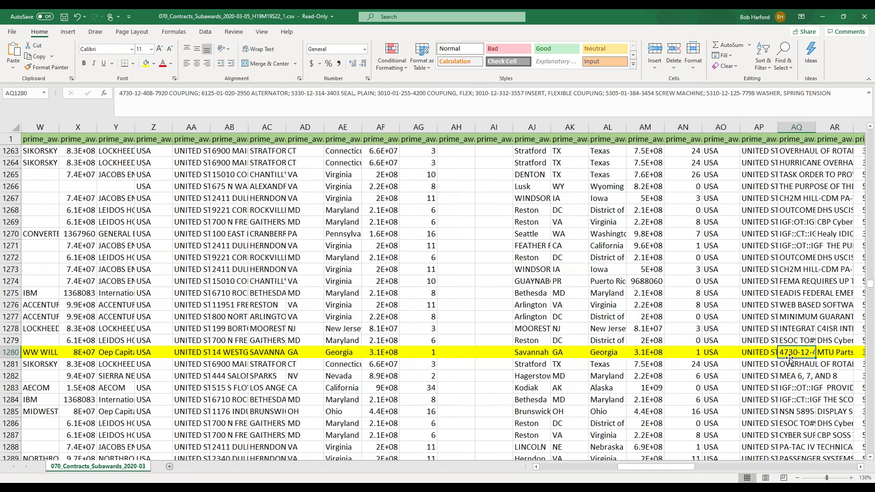
Examine row 1280 cell by cell from column AR through the subaward number, amount and action date to subawardee_name in column BD
key(Right)
key(Right)
key(Right)
key(Right)
key(Right)
key(Right)
key(Right)
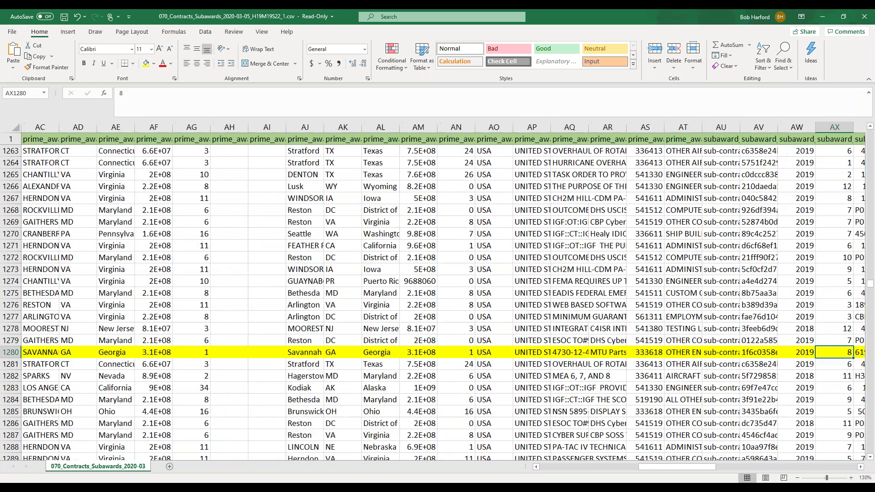
key(Right)
key(Right)
key(Right)
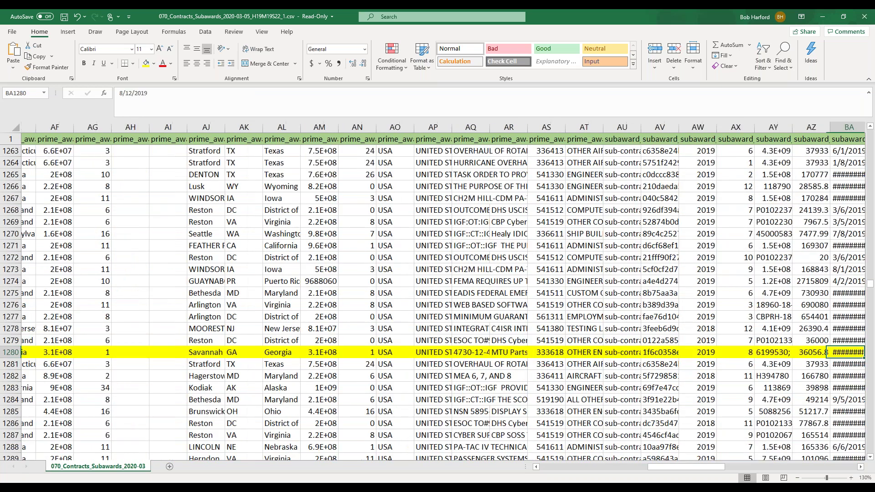
key(Right)
key(Right)
key(Right)
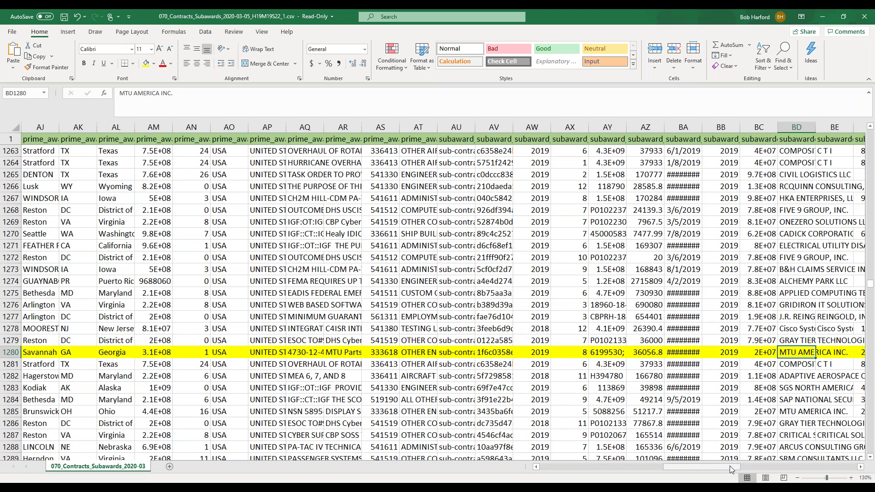
Widen the subawardee_name and subawardee_parent_duns columns, and select the parent DUNS number in row 1280 for copying
drag(729, 466, 749, 466)
drag(627, 127, 672, 127)
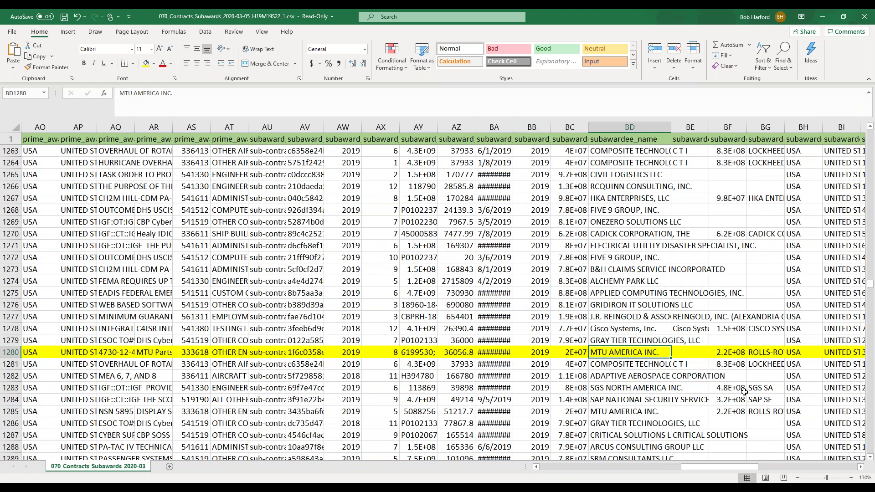
drag(746, 127, 811, 126)
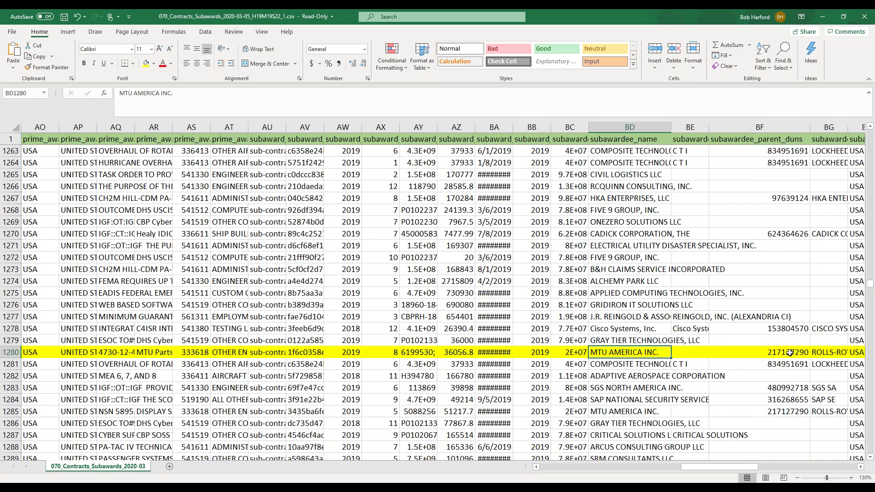
click(789, 351)
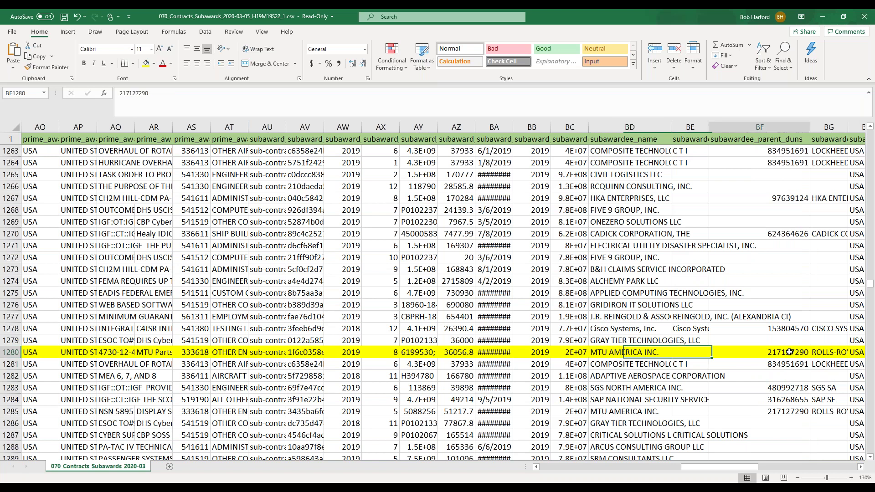
click(141, 96)
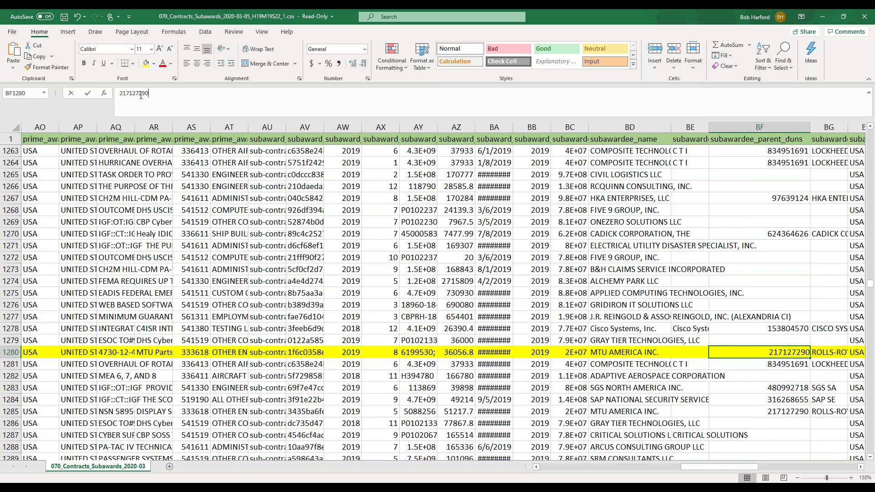
double_click(141, 96)
key(ctrl+c)
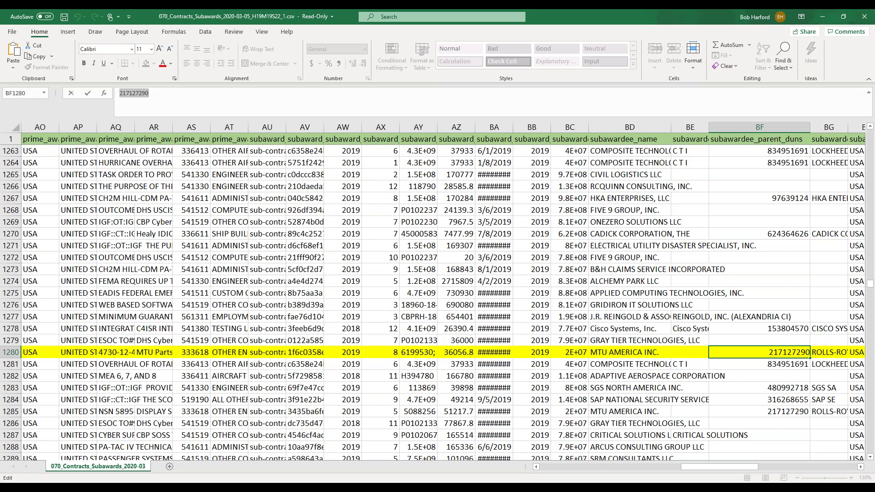
Open SAM.gov in a separate browser window and search its records by the subawardee's copied parent DUNS number
key(alt+Tab)
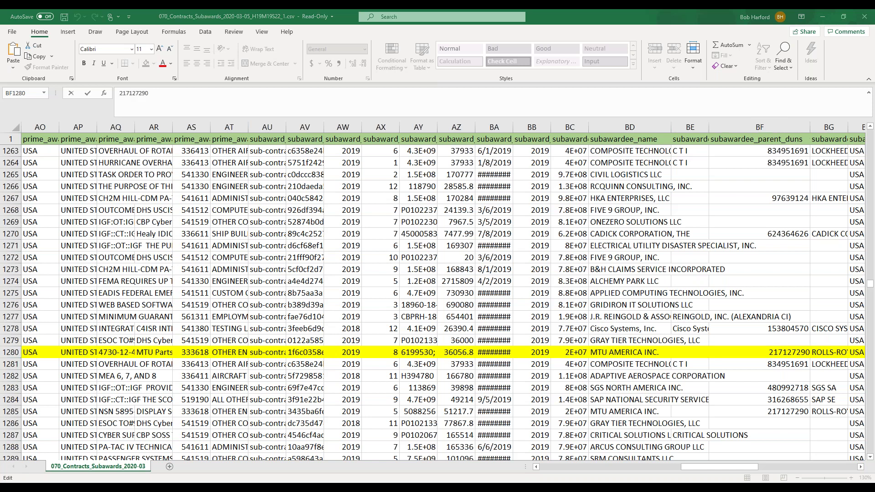
drag(322, 155, 370, 49)
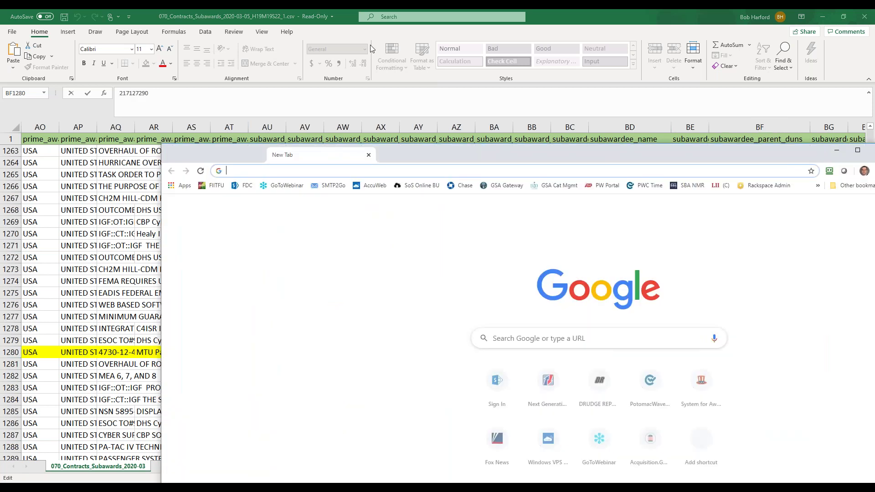
click(741, 47)
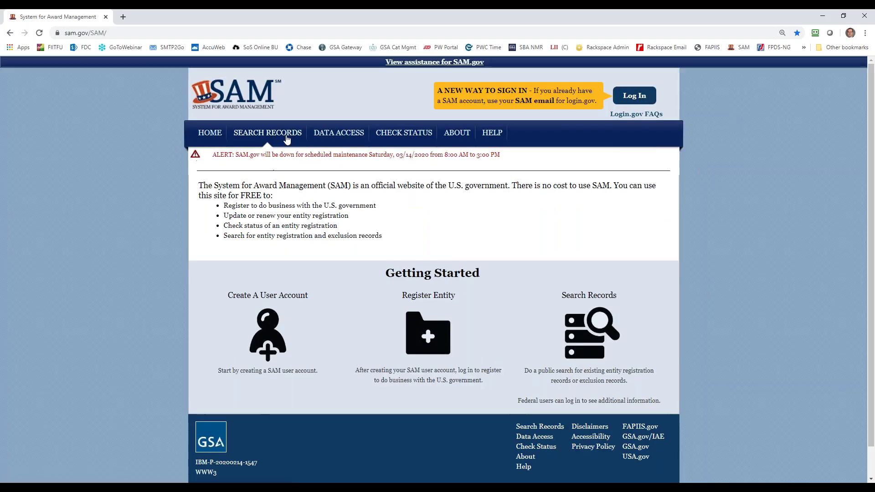
click(287, 139)
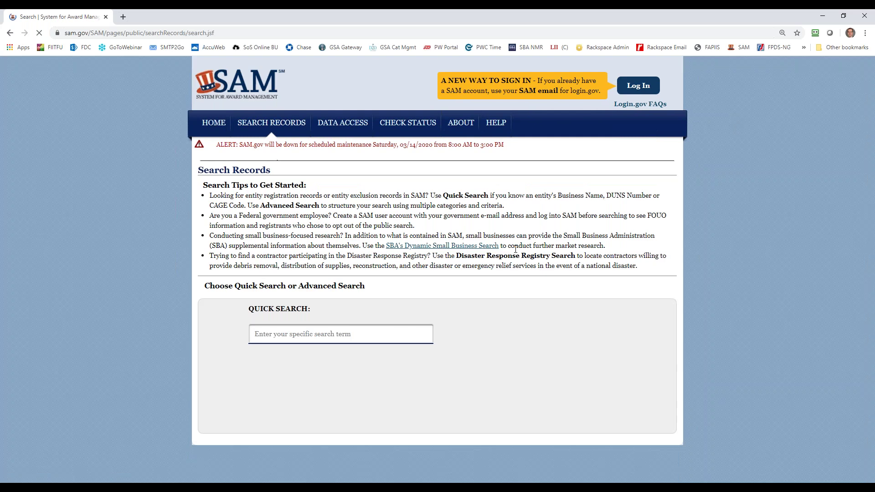
click(312, 435)
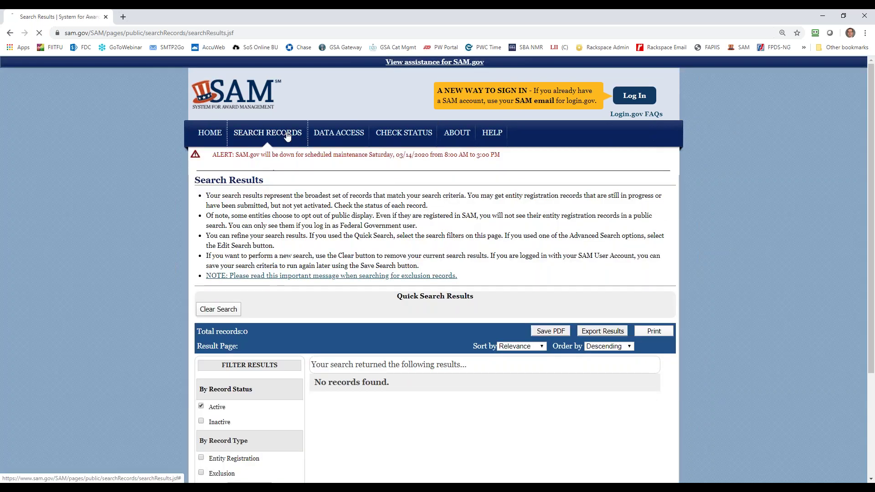
click(287, 136)
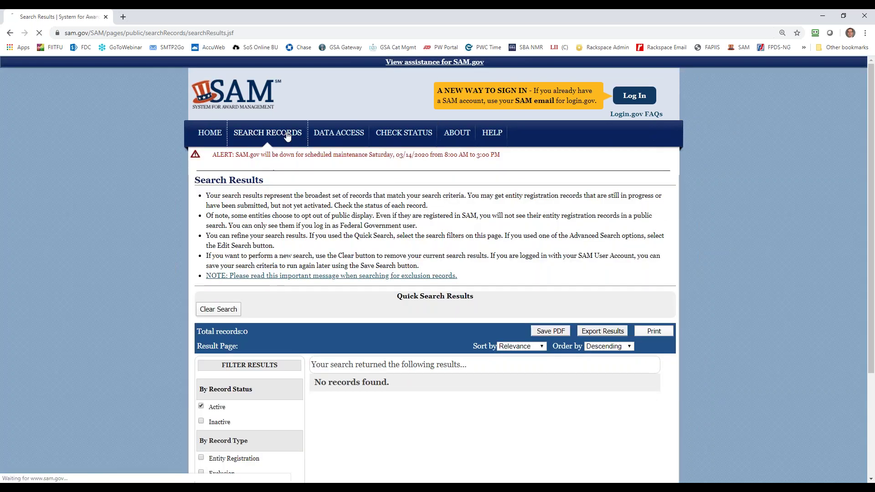
click(350, 387)
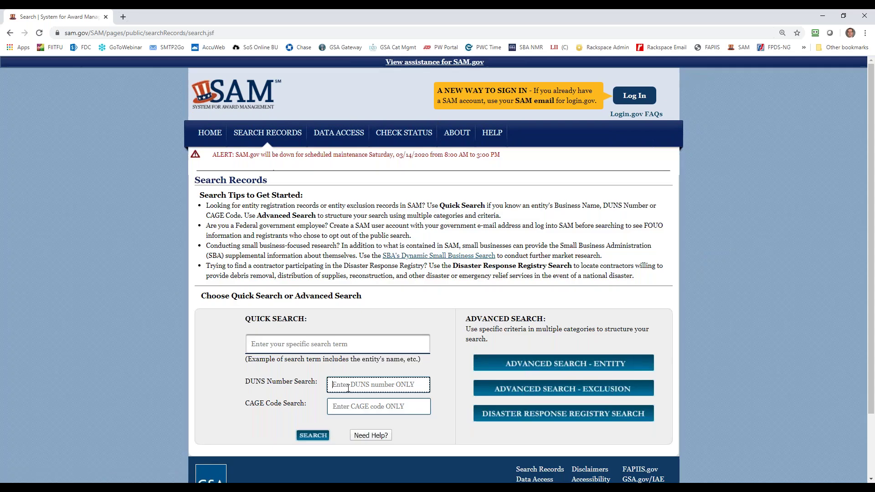
key(ctrl+v)
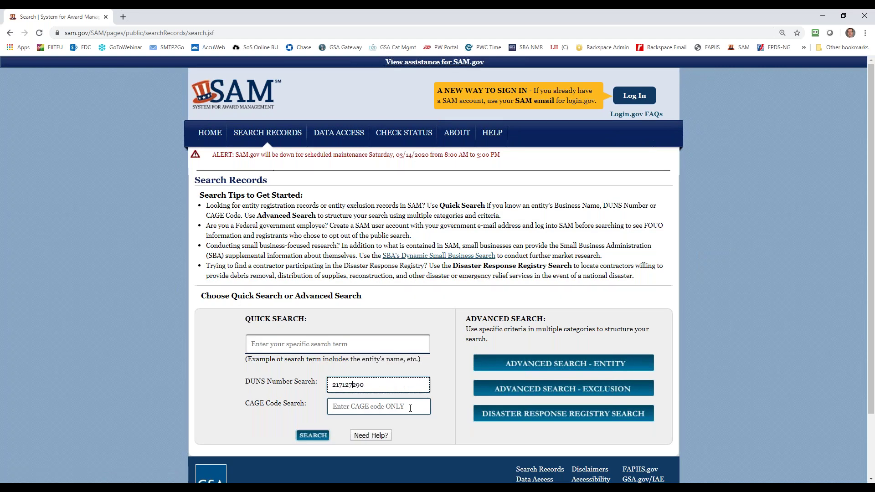
click(314, 437)
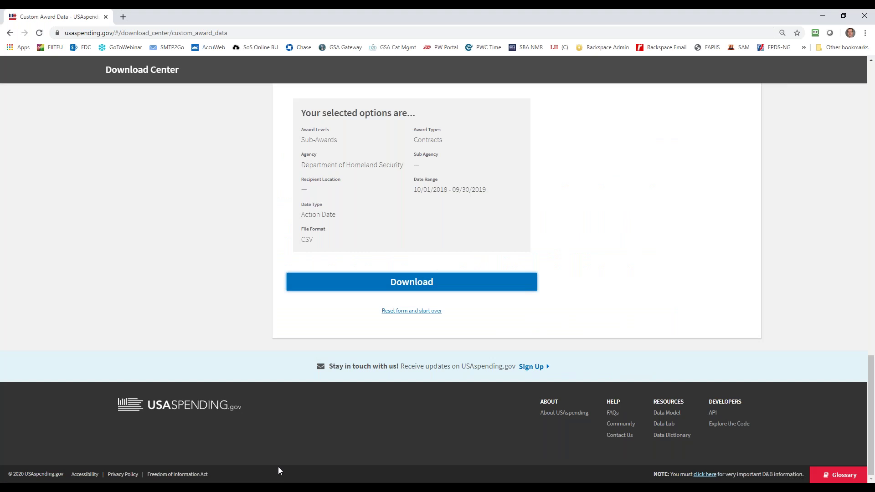
Switch to the FedDataCheck Subawardees presentation and show the "Why are we doing this?" slide listing MTU America Inc.'s DUNS number
mouse_move(323, 486)
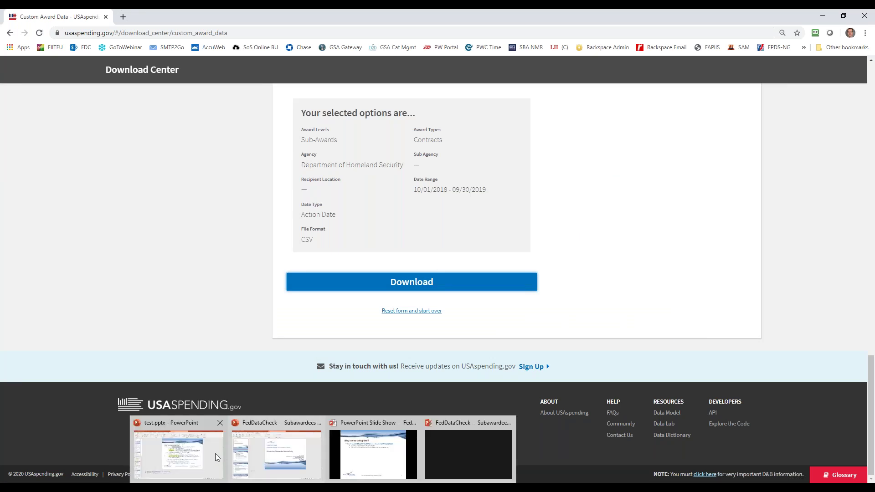
click(201, 451)
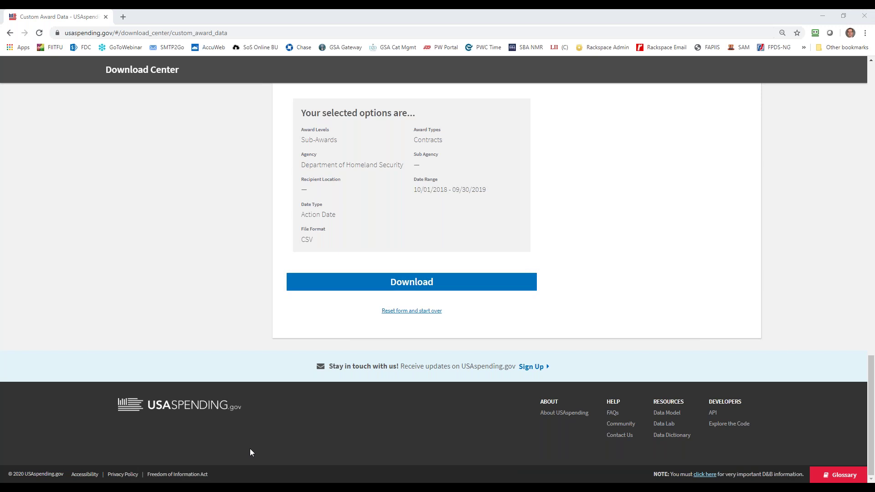
mouse_move(323, 487)
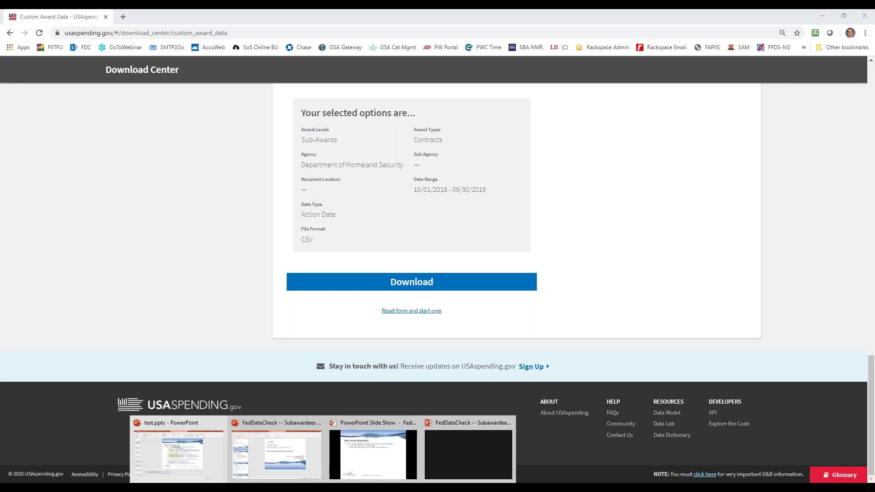
click(306, 455)
scroll(420, 216, down, 1)
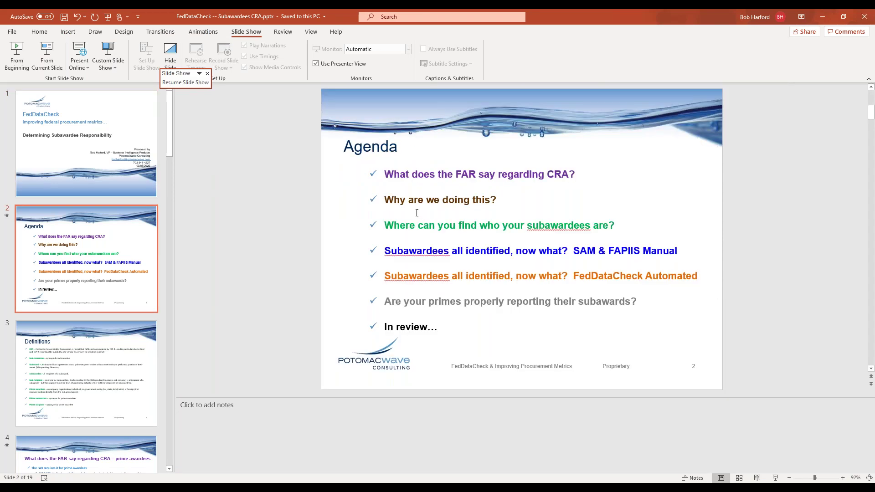
click(17, 54)
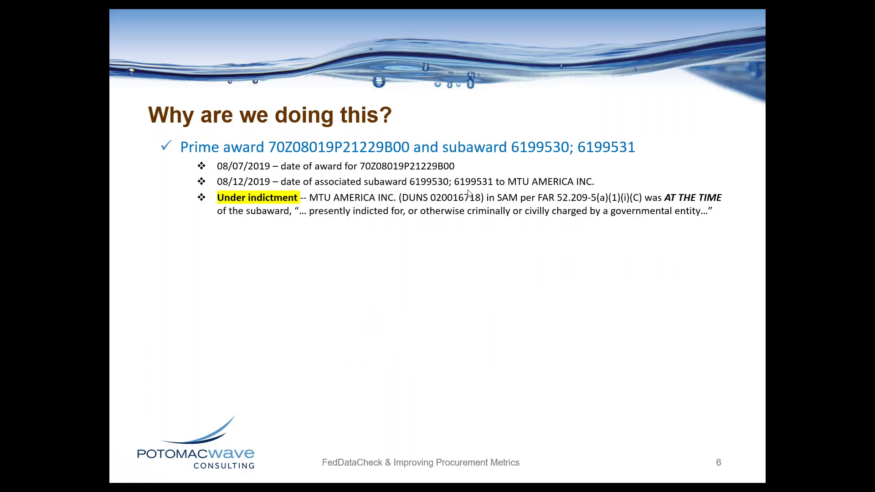
click(470, 194)
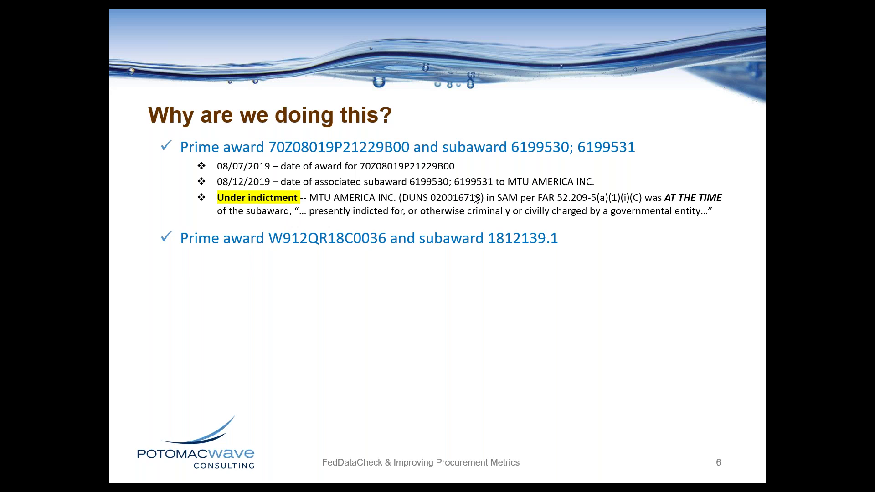
drag(475, 199, 537, 170)
Search SAM.gov records in a new browser window by MTU America Inc.'s DUNS number, and highlight the DUNS in the result
drag(579, 172, 345, 144)
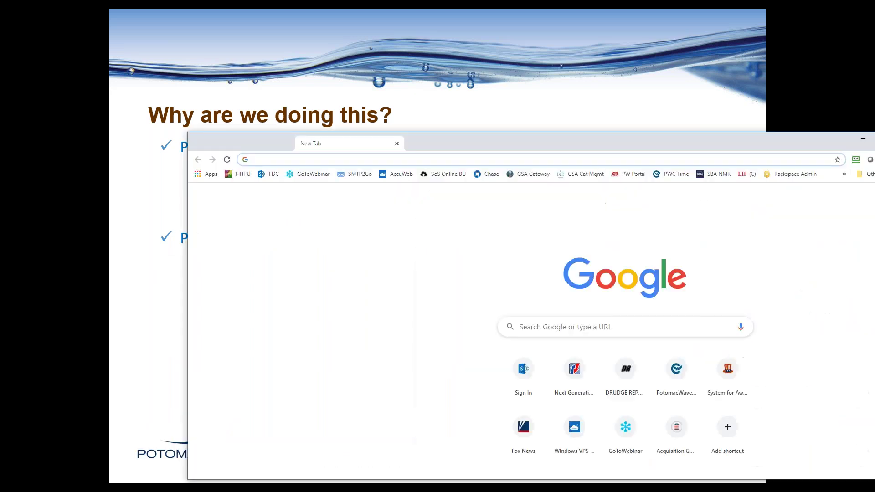
click(738, 48)
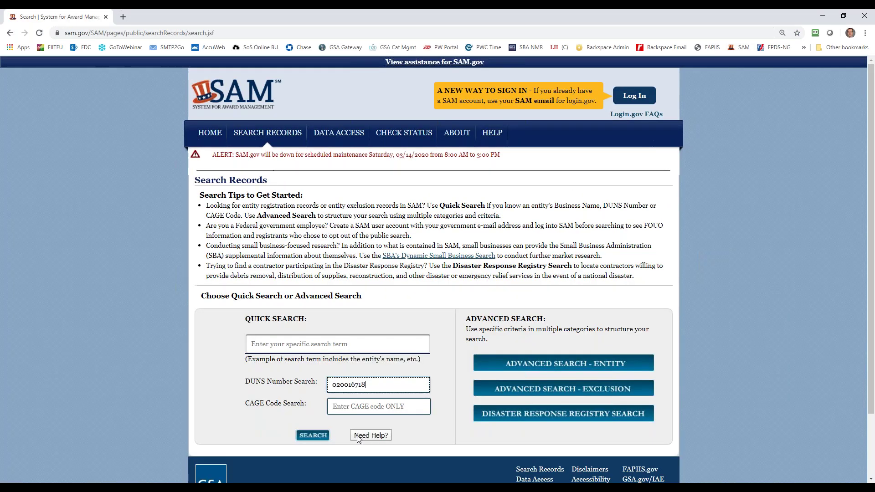
click(317, 437)
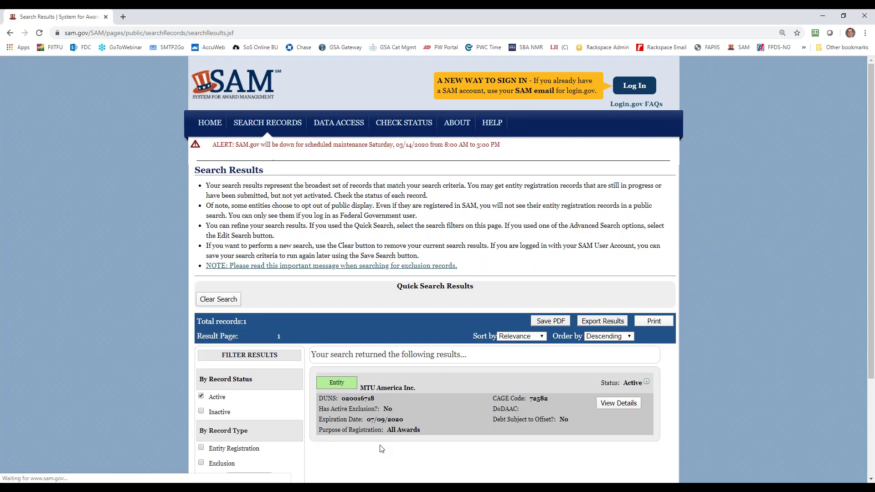
drag(375, 399, 327, 398)
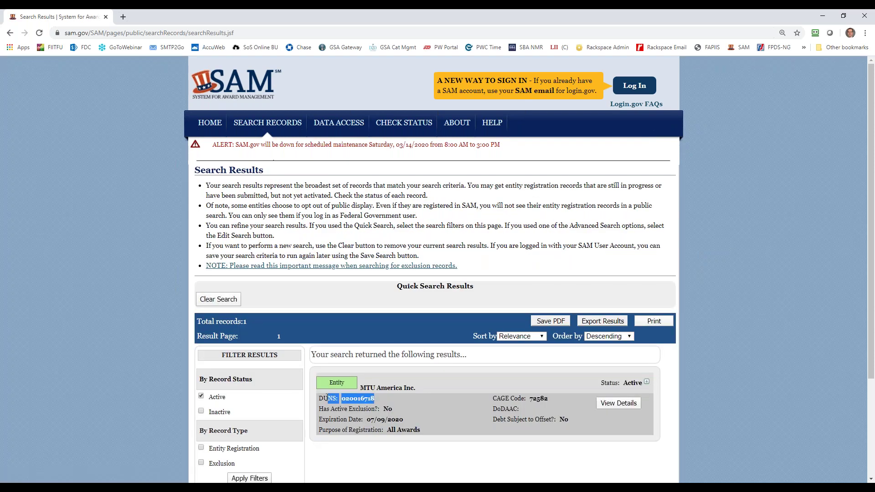
Return to the subaward worksheet and check the subawardee_parent_duns heading and the subawardee name in row 1280
click(174, 486)
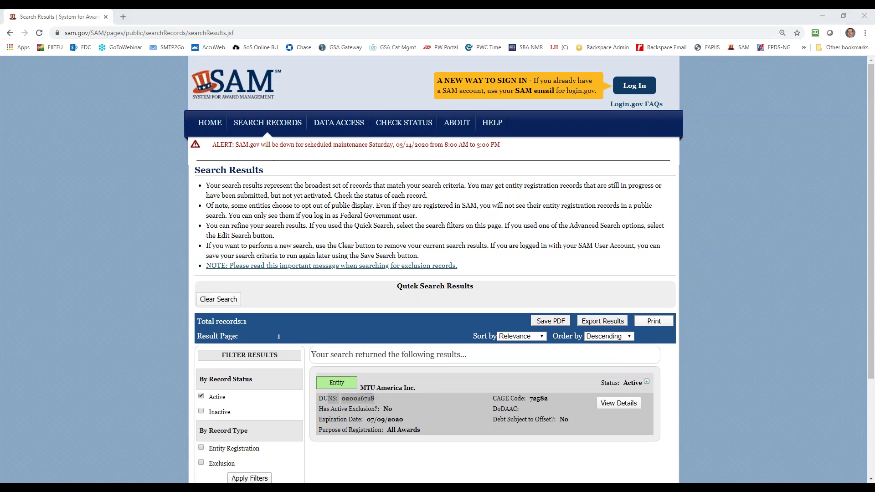
key(alt+Tab)
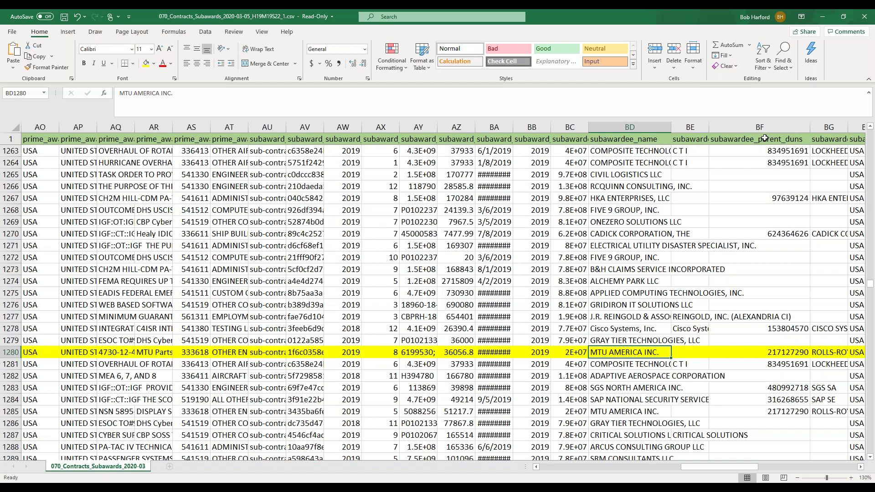
click(765, 138)
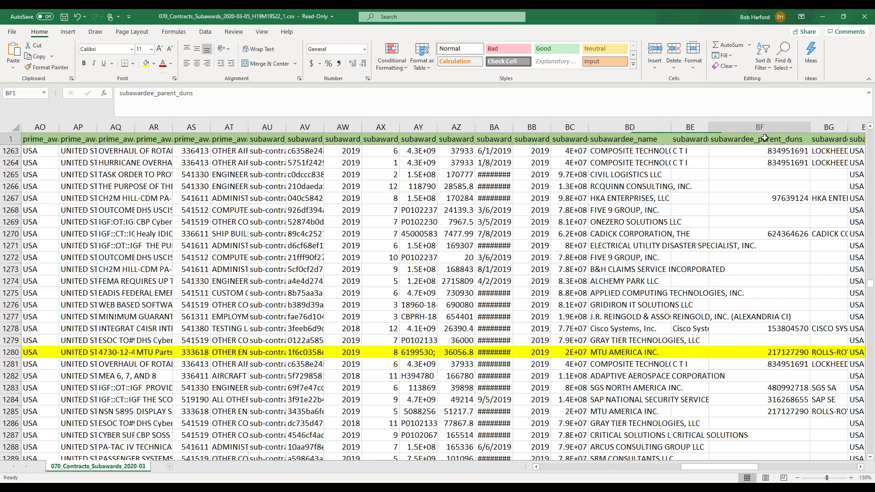
click(645, 336)
key(Down)
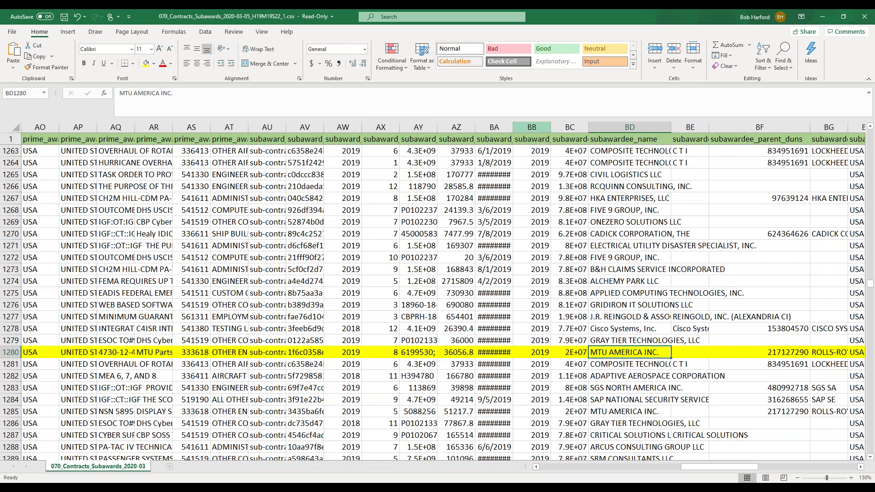
Go through the subaward headings from column AW to subawardee_duns in column BC, widen that column, and select its cell in row 1280
click(350, 139)
key(Right)
key(Right)
key(Right)
key(Right)
key(Right)
key(Right)
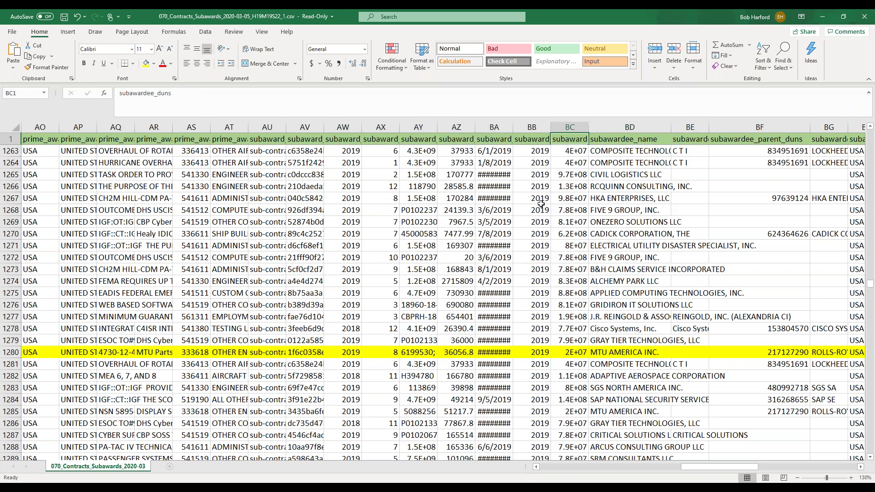
drag(588, 126, 637, 131)
click(611, 350)
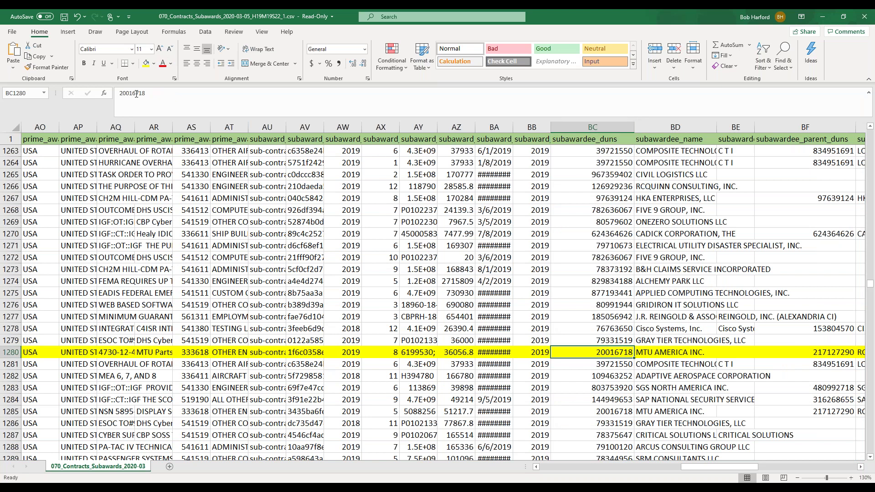
Highlight the subawardee DUNS in cell BC1280 for comparison with the SAM record
key(F2)
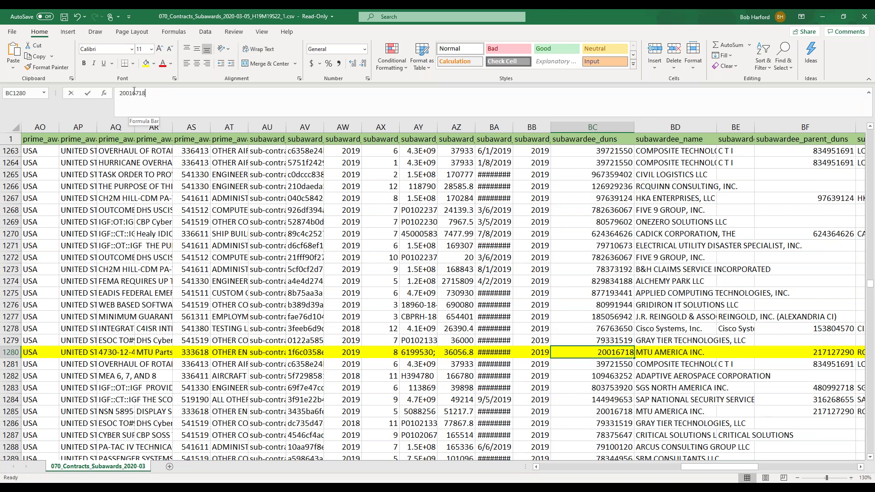
double_click(134, 93)
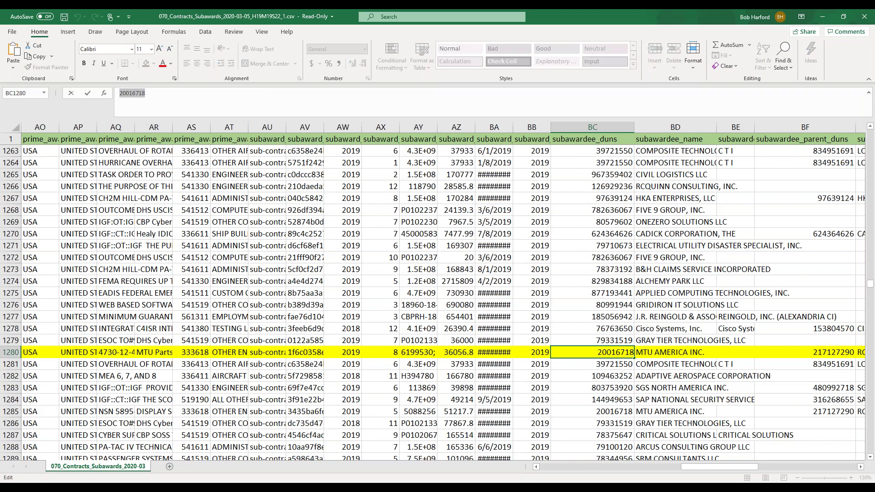
click(137, 93)
Switch to the latest SAM search results window in Chrome and highlight the last four digits of MTU America Inc.'s DUNS
click(137, 489)
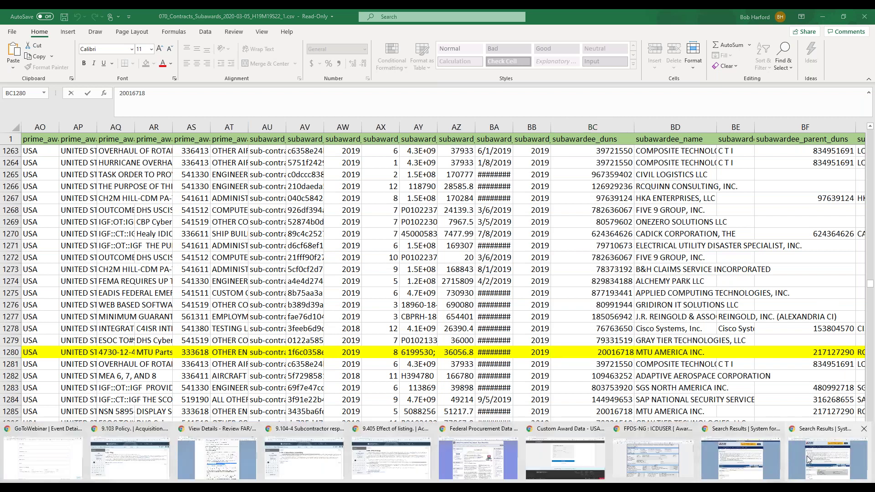
click(807, 459)
mouse_move(375, 399)
mouse_down()
mouse_move(343, 400)
mouse_move(362, 400)
mouse_up()
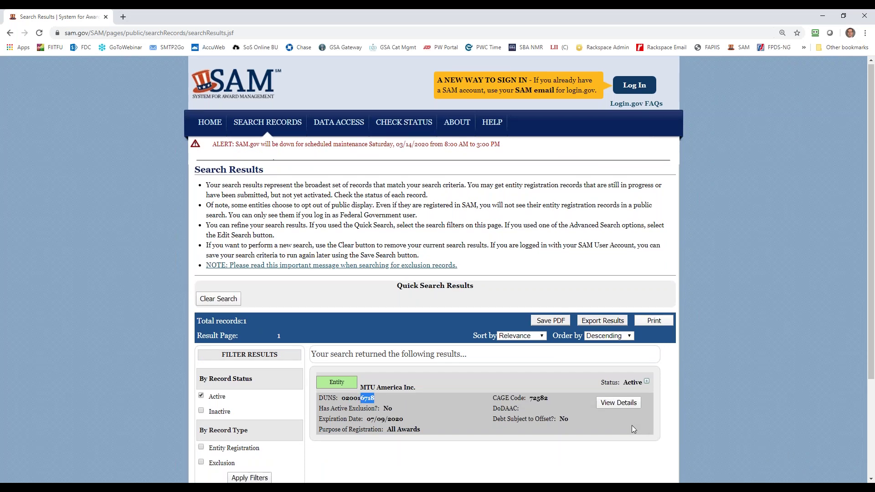
Open MTU America Inc.'s entity record from the SAM results and show its Reps & Certs
scroll(633, 428, down, 1)
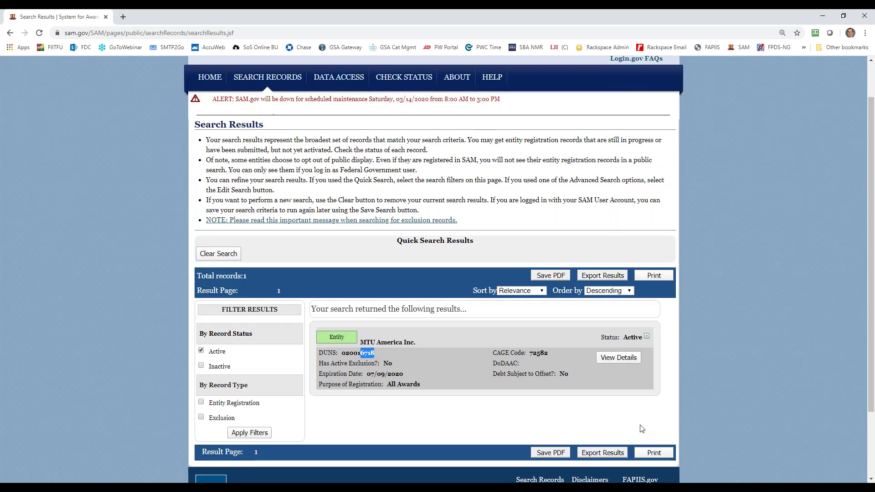
click(624, 362)
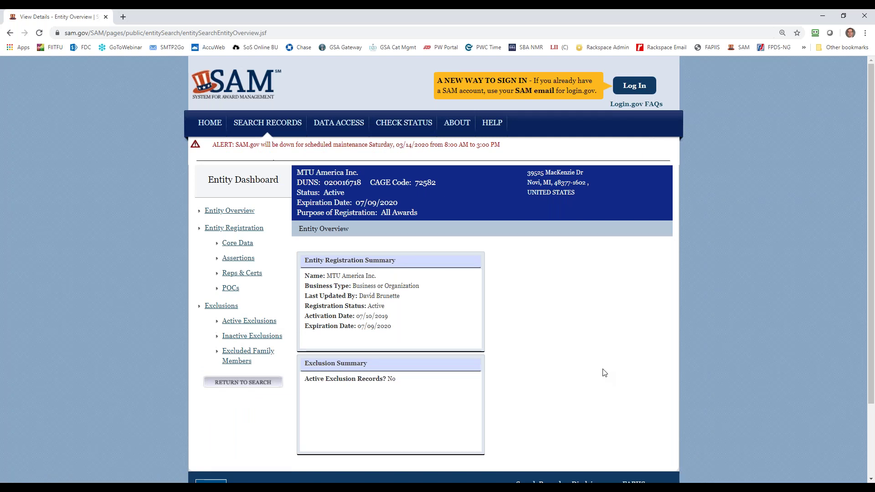
click(259, 273)
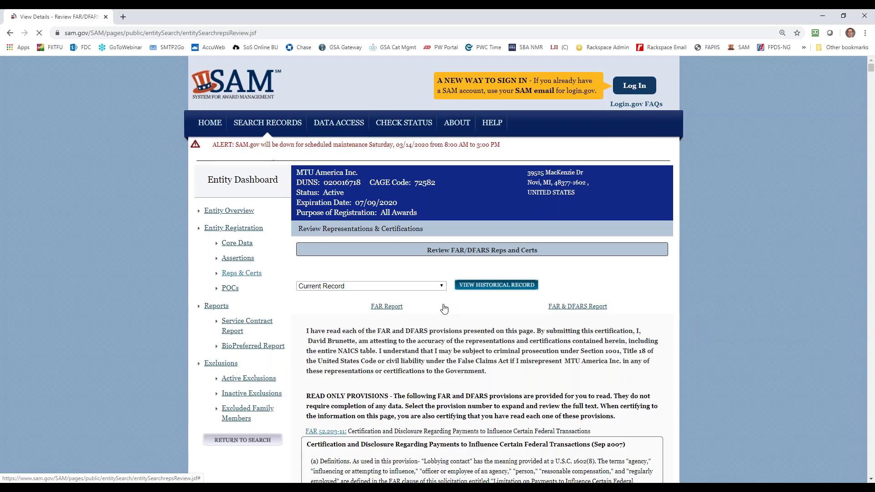
Find FAR 52.209-5 Certification Regarding Responsibility Matters in the Reps & Certs and highlight paragraph (a)(1)(i)(C) on being presently indicted
scroll(444, 309, down, 20)
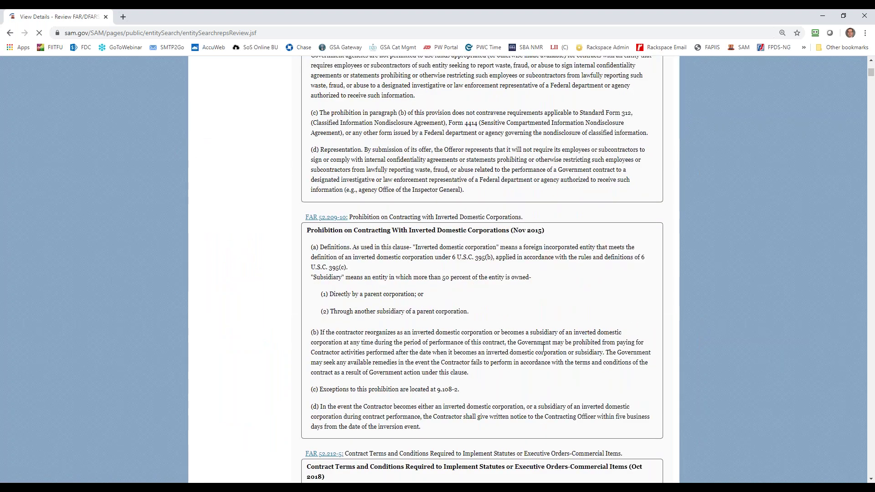
scroll(543, 349, up, 5)
scroll(545, 353, down, 5)
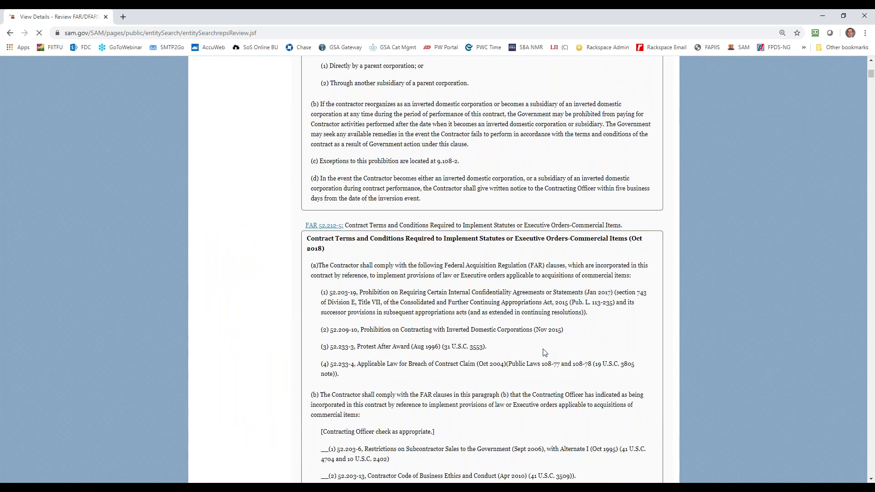
scroll(544, 352, down, 6)
scroll(572, 359, down, 20)
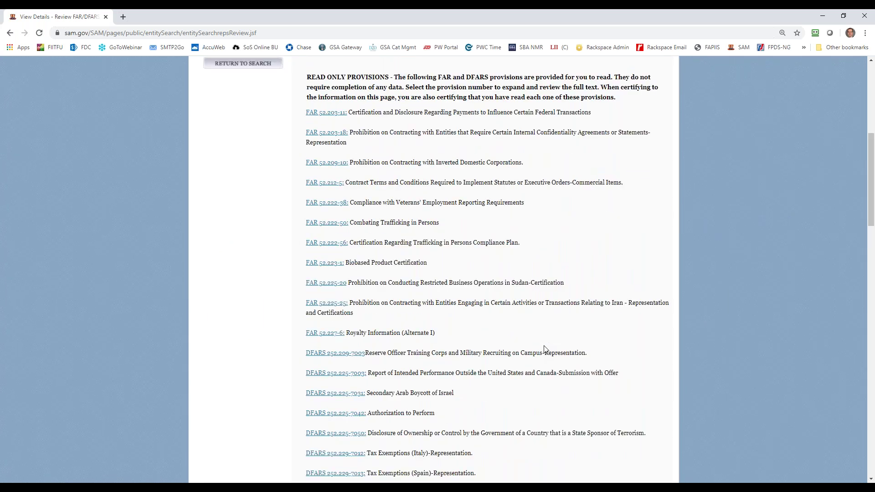
scroll(545, 351, down, 6)
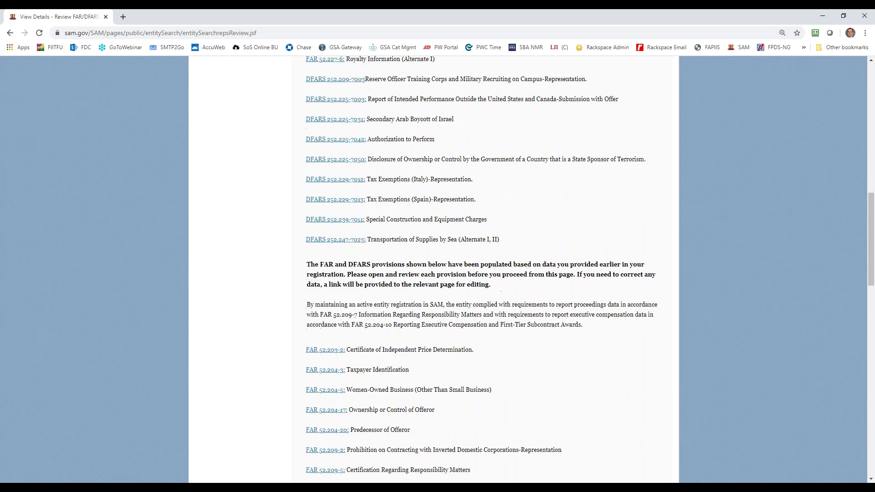
scroll(483, 269, down, 2)
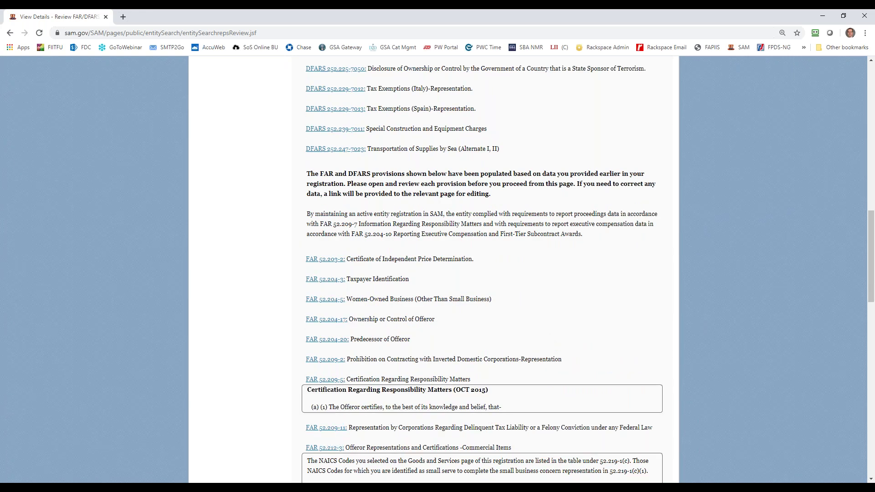
scroll(547, 338, down, 4)
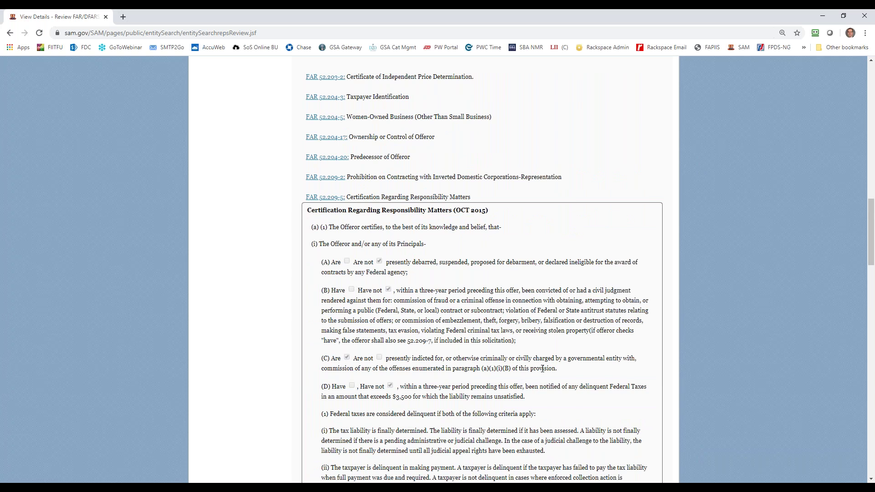
drag(561, 372, 309, 365)
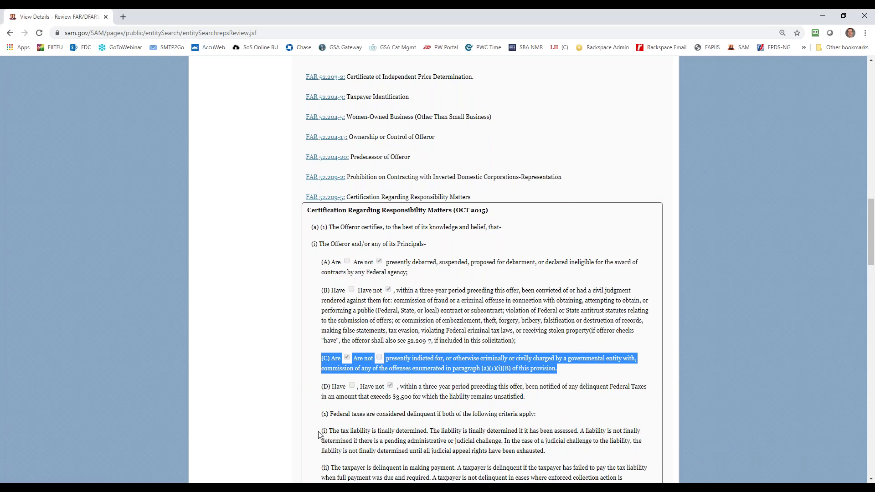
Check the "Under indictment" bullet on the "Why are we doing this?" slide in PowerPoint and return to the SAM record
click(324, 490)
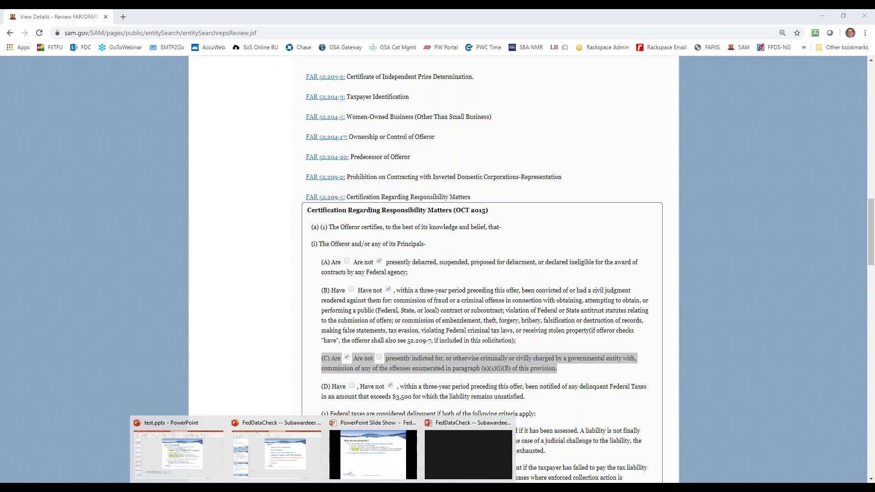
click(370, 464)
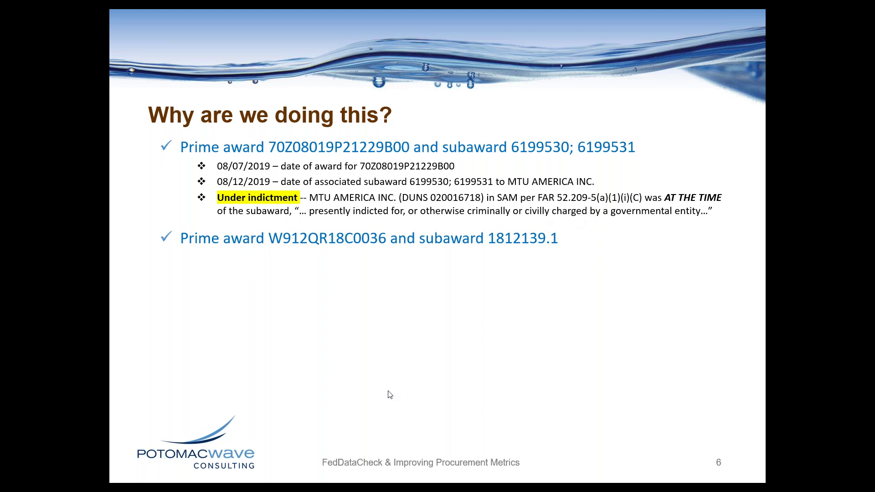
click(41, 473)
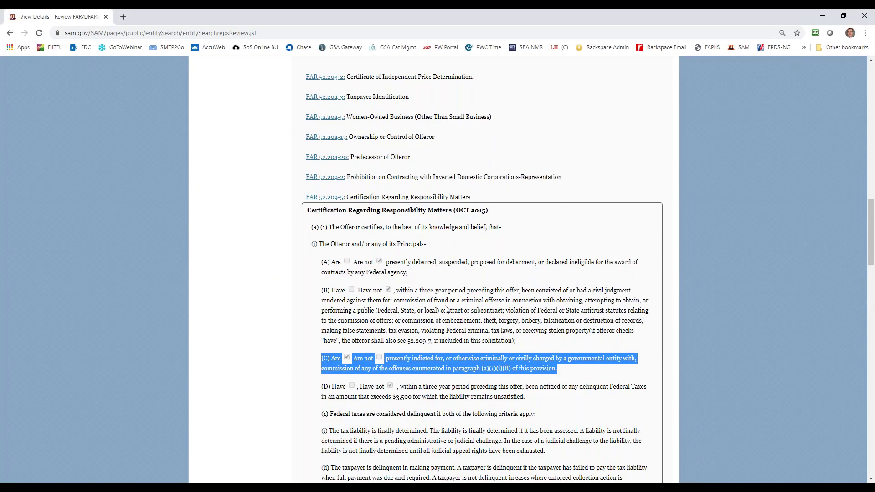
Open MTU America Inc.'s Core Data in SAM and highlight the Activation Date under Business Information
scroll(446, 310, up, 10)
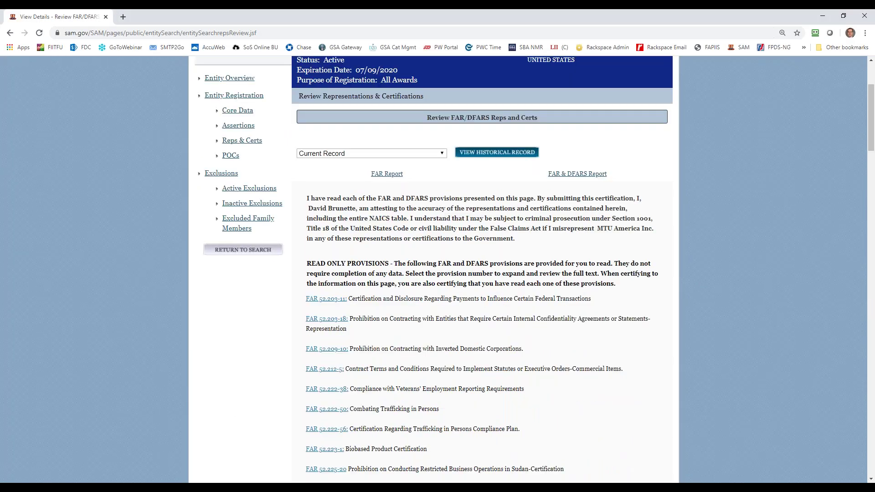
scroll(248, 250, up, 3)
click(248, 250)
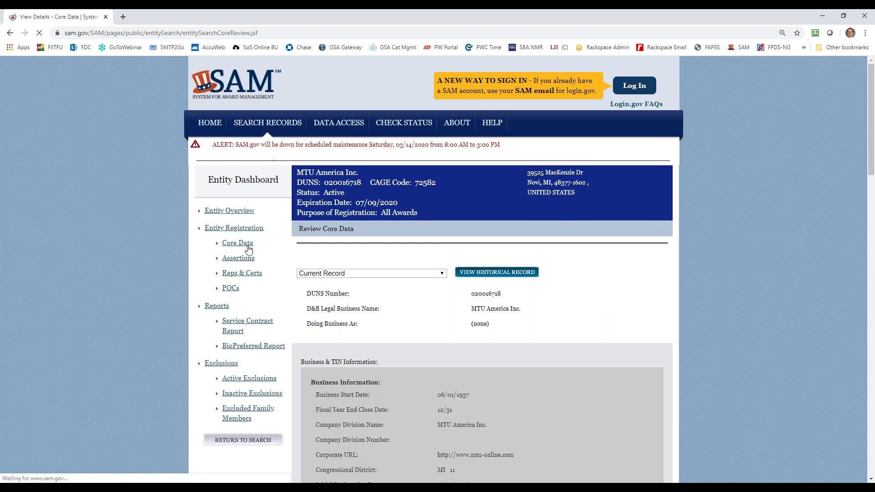
scroll(587, 382, down, 3)
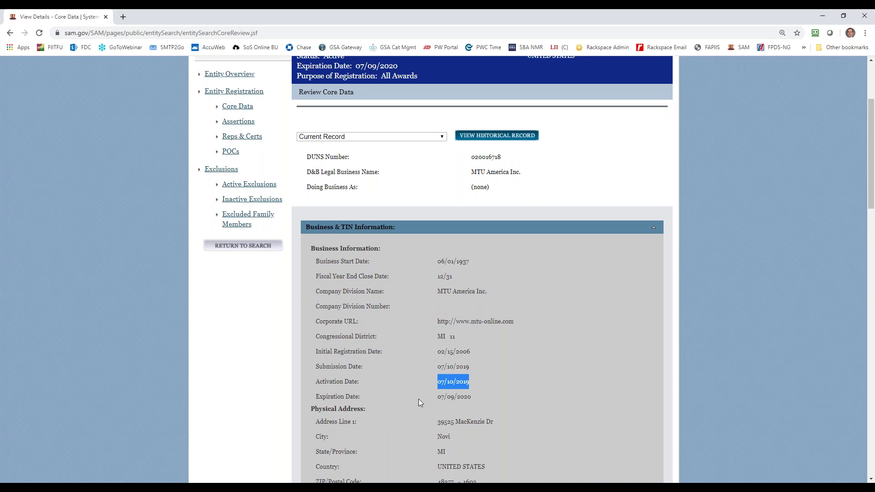
Return to the PowerPoint slide show and reveal the three bullets about the second prime award and its subaward to Engineered Door Industries, Inc
click(323, 491)
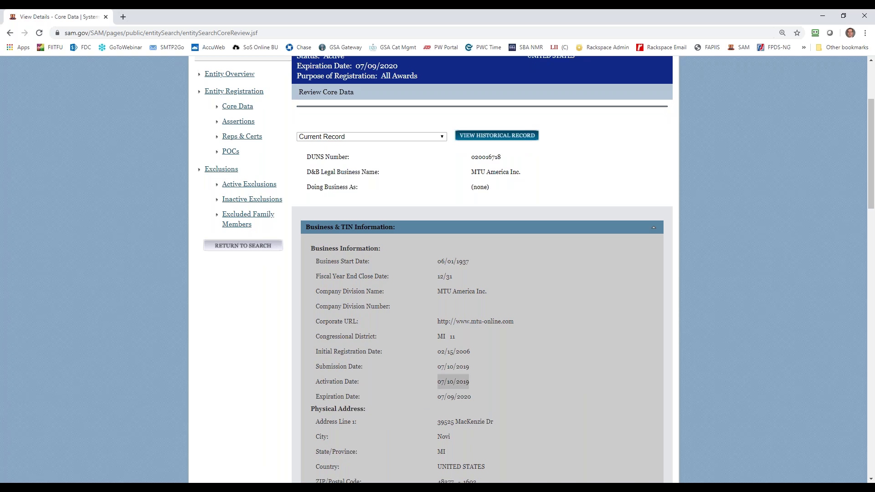
click(390, 453)
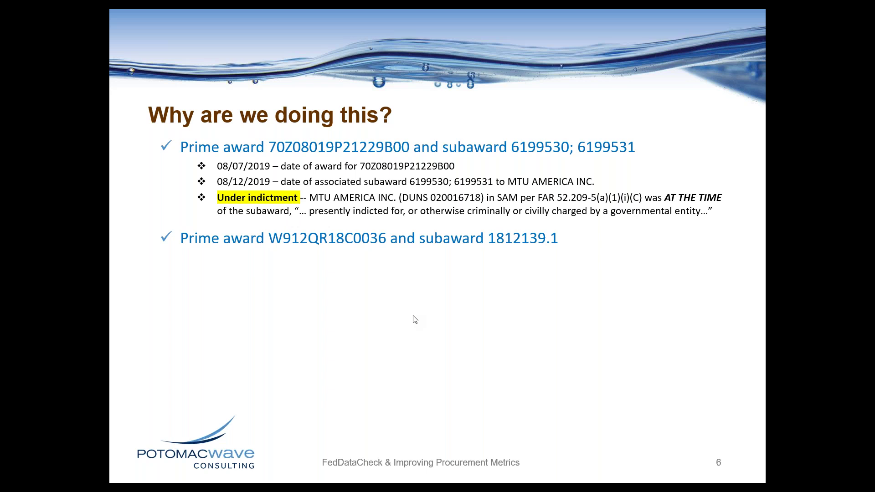
click(535, 277)
click(534, 277)
click(535, 278)
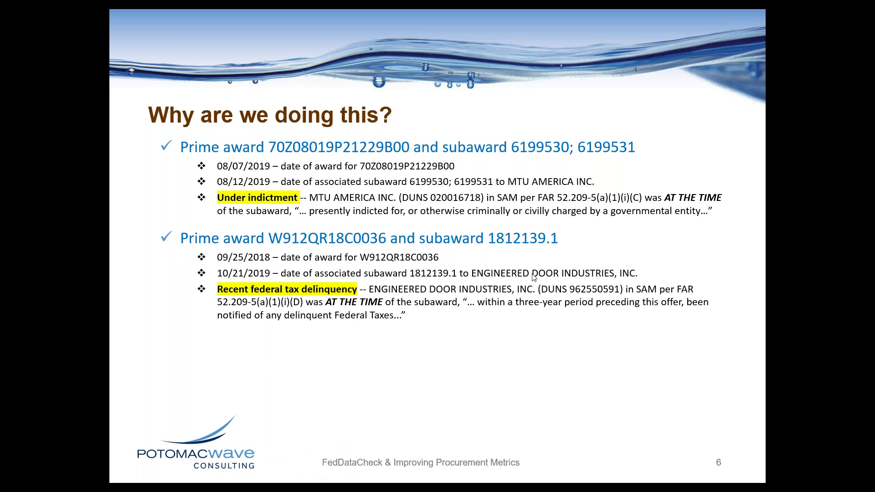
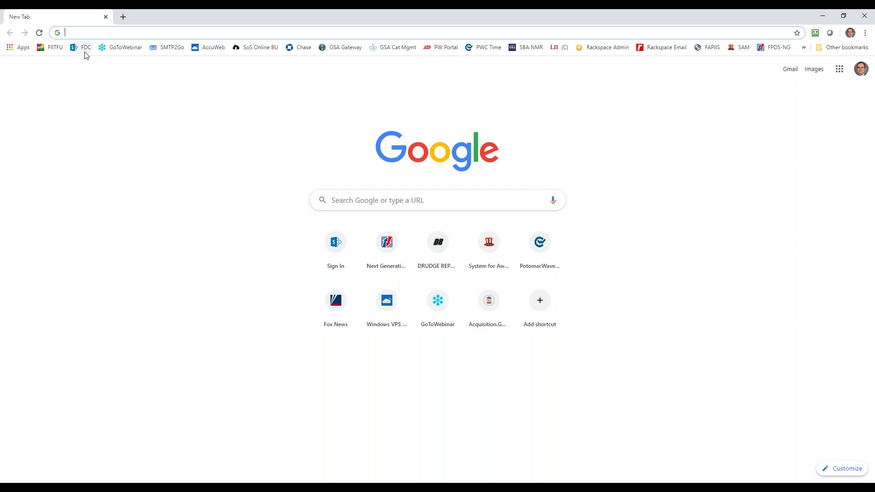
Open the SAM website and load FPDS-NG in a separate browser tab
click(742, 48)
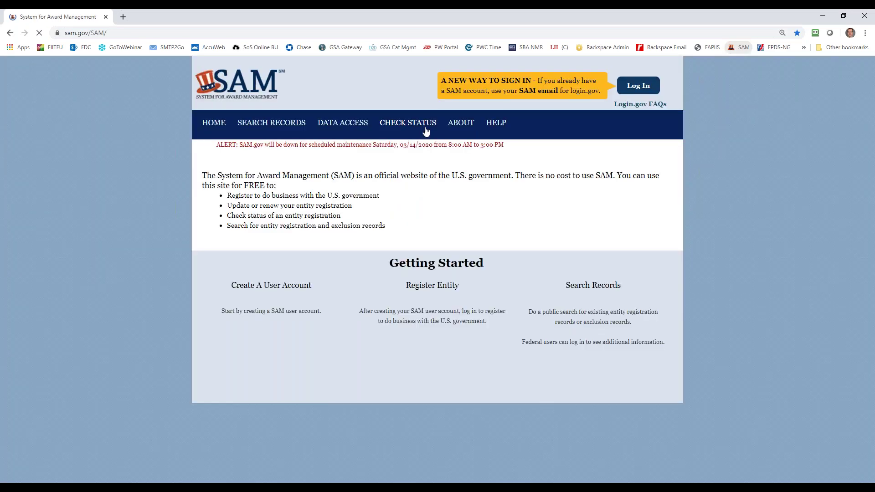
click(123, 17)
click(773, 50)
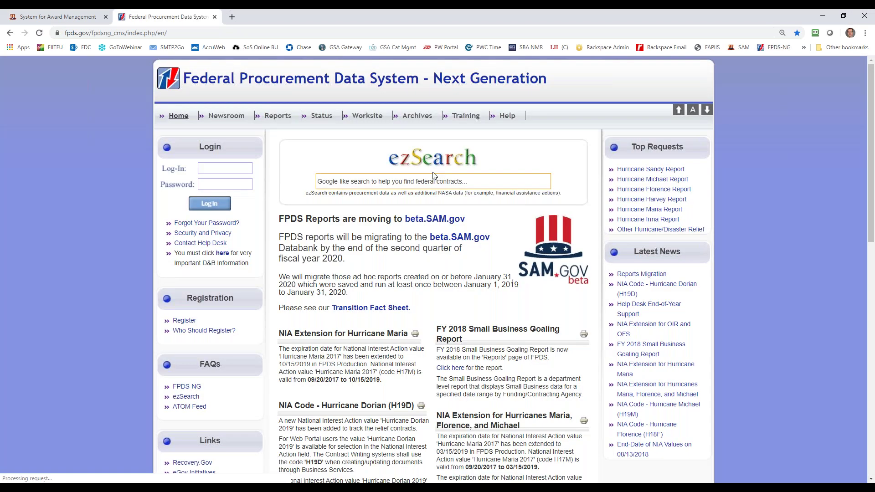
Search ezSearch for PIID:W52P1J10C0062, sort the results by date signed and open the newest modification
text(W52P1J10C0062)
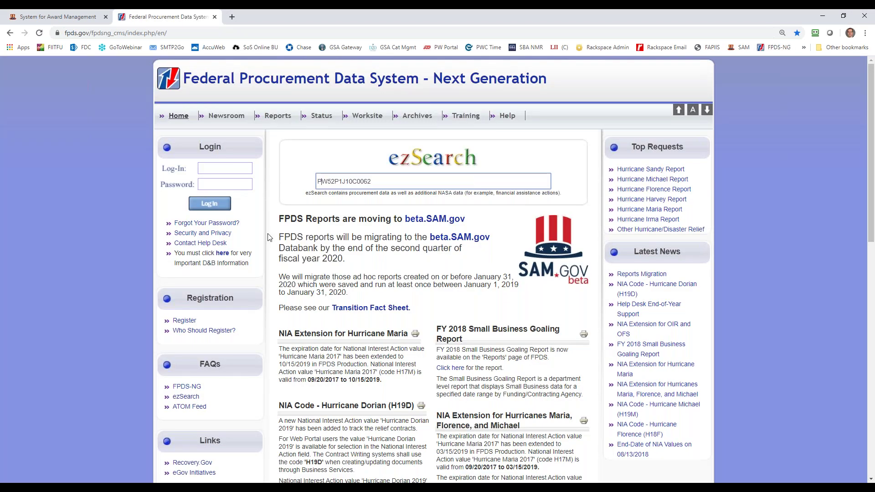
key(Return)
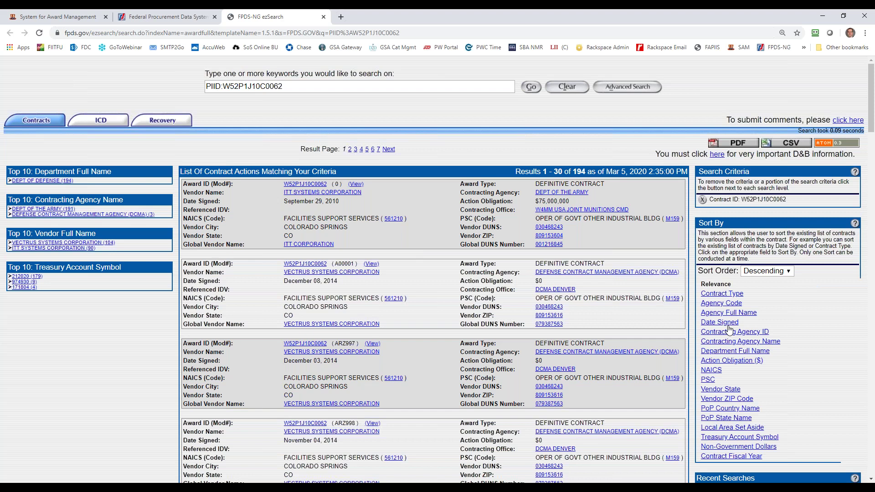
click(728, 325)
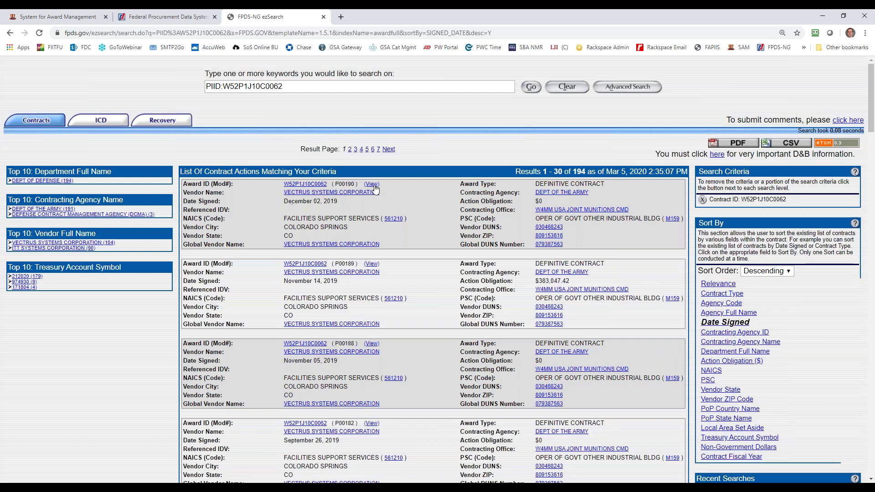
click(373, 184)
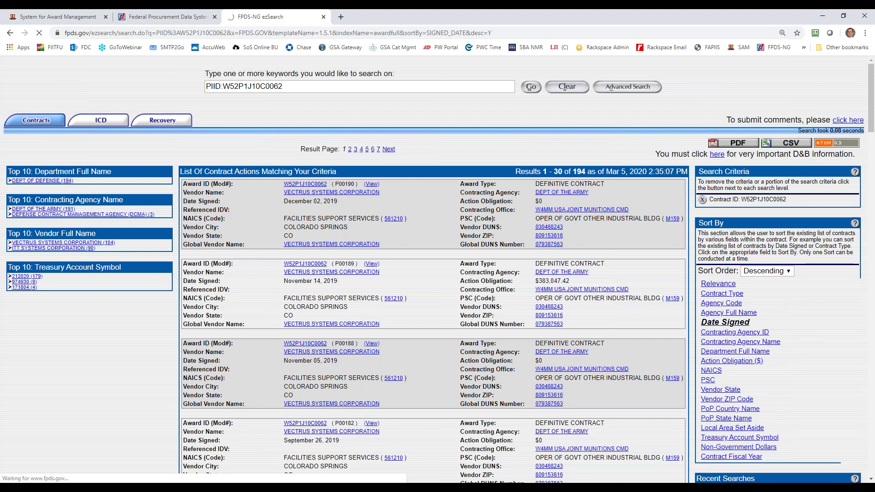
Rerun the ezSearch query from the FPDS-NG home page, sort it by date signed and view modification P00190
key(ctrl+shift+Tab)
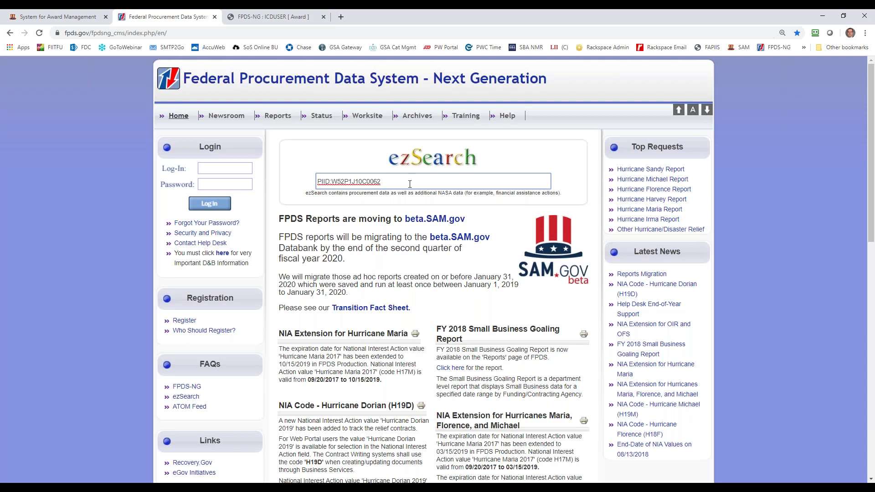
click(385, 183)
key(Return)
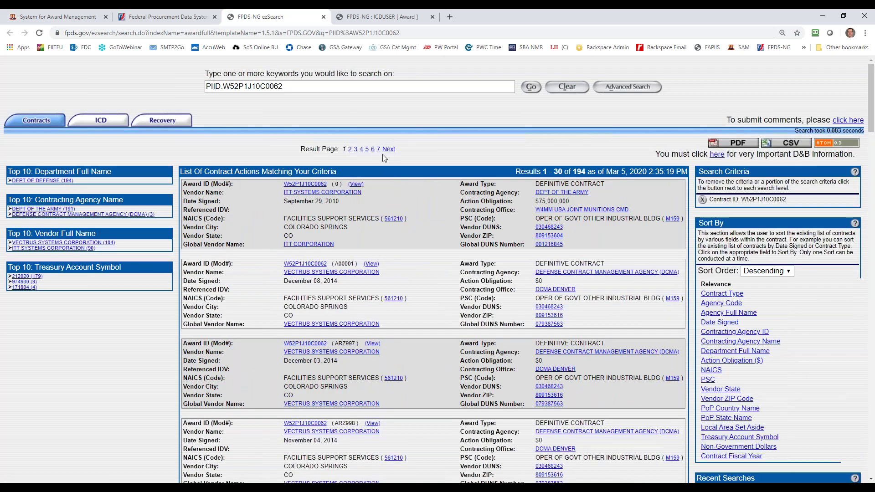
click(735, 325)
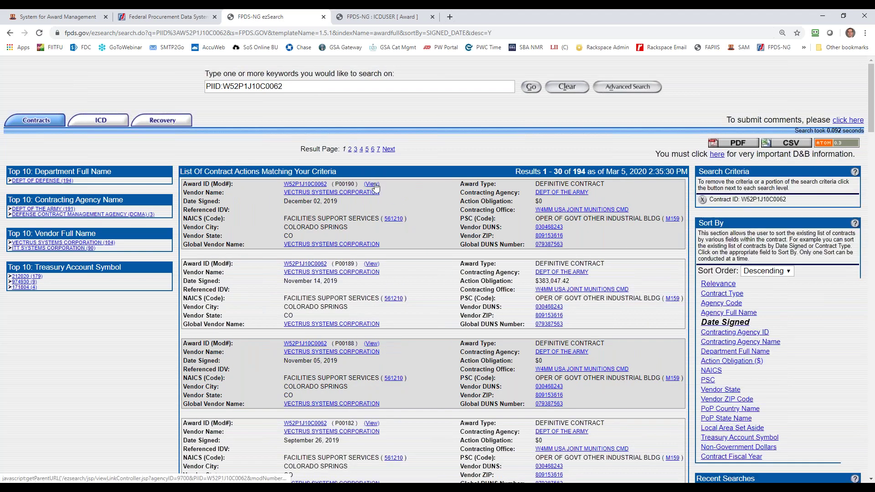
click(372, 184)
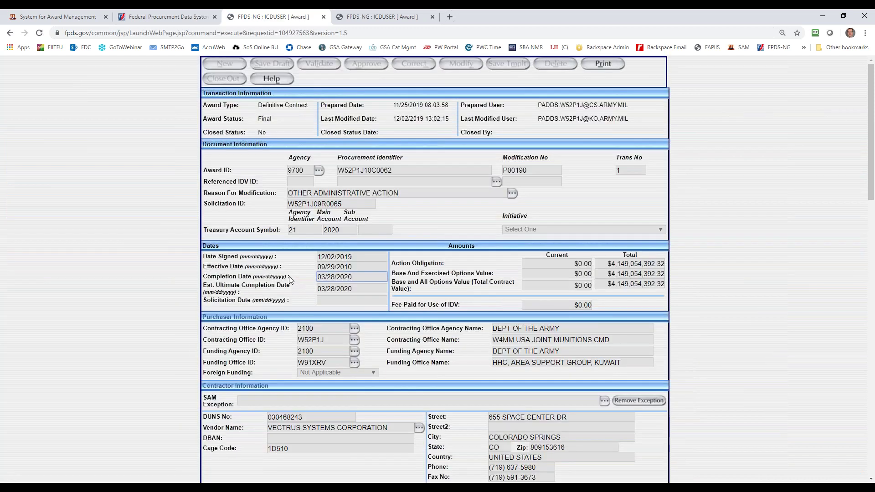
Highlight the completion date and the procurement identifier W52P1J10C0062 in the award record
drag(356, 278, 303, 278)
drag(396, 173, 339, 170)
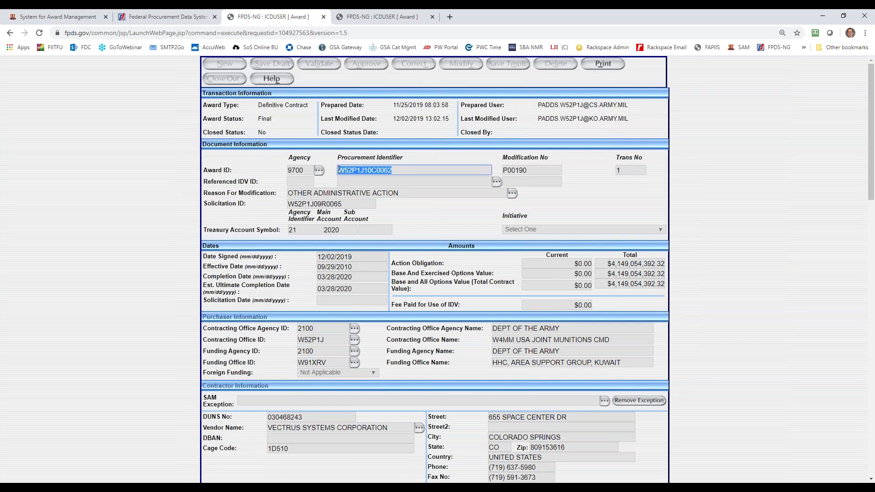
key(alt+Tab)
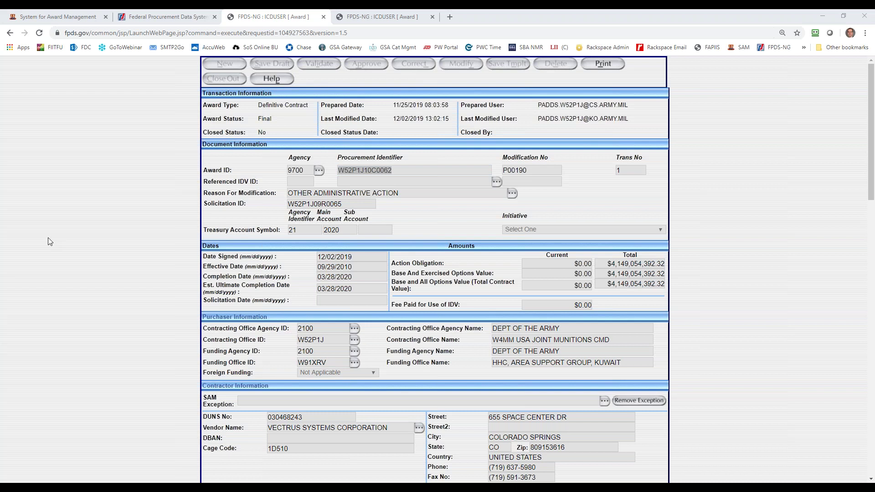
Open usaspending.gov in a new browser tab and go to the Custom Award Data download page
click(450, 16)
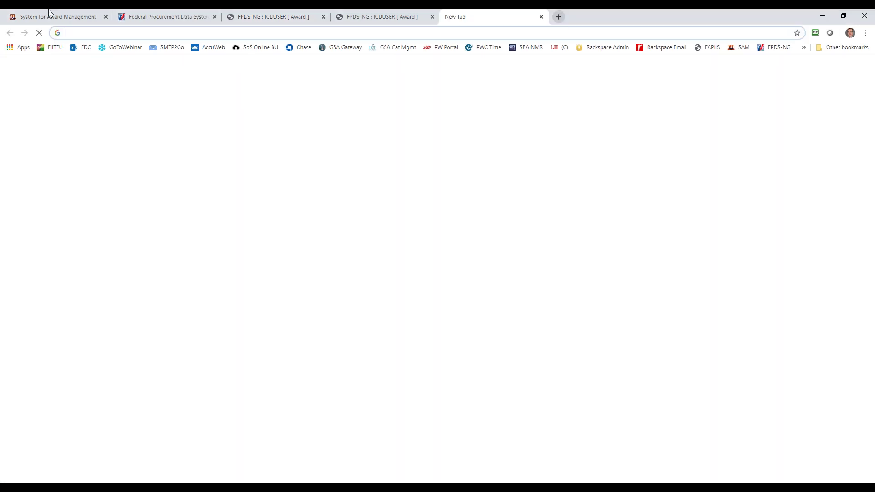
text(usaspending.gov)
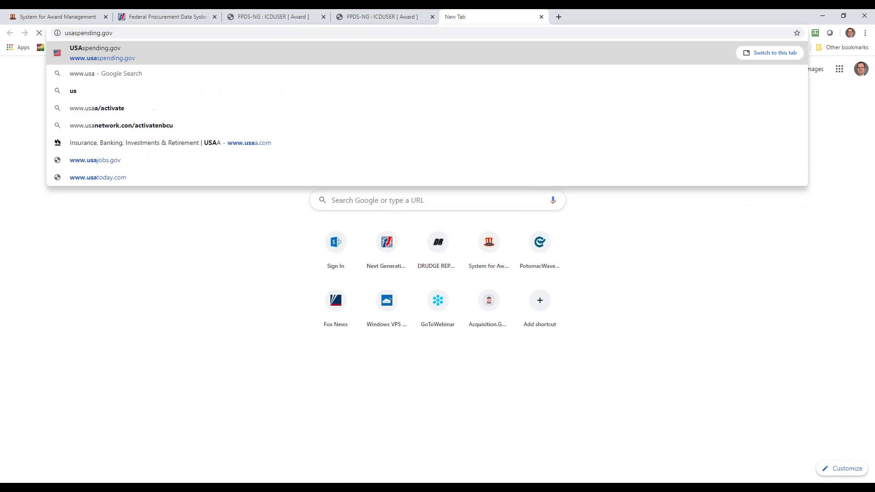
key(Return)
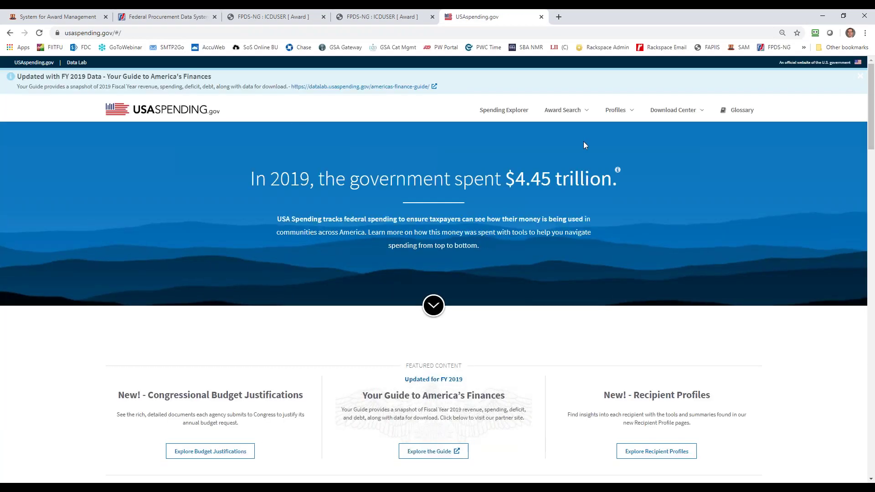
mouse_move(674, 110)
click(675, 152)
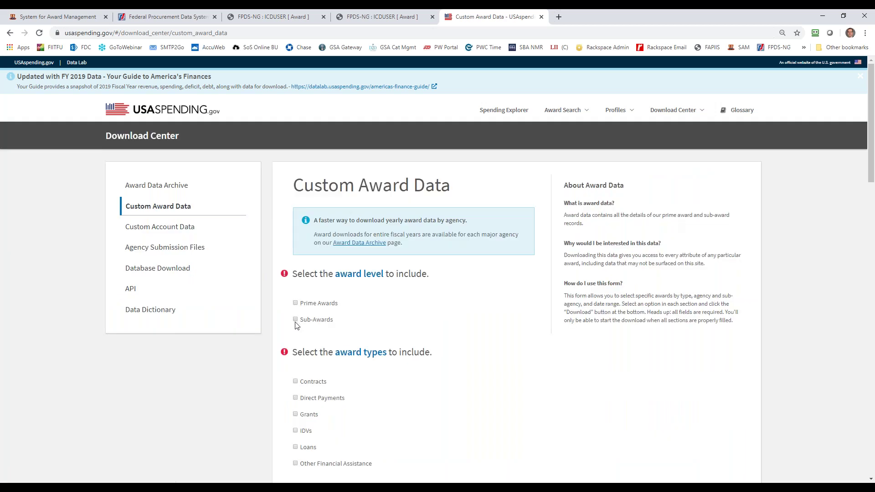
Set the custom download to Sub-Awards and Contracts, with agency Department of Defense and sub-agency Department of the Army
click(297, 382)
click(295, 320)
scroll(327, 273, down, 6)
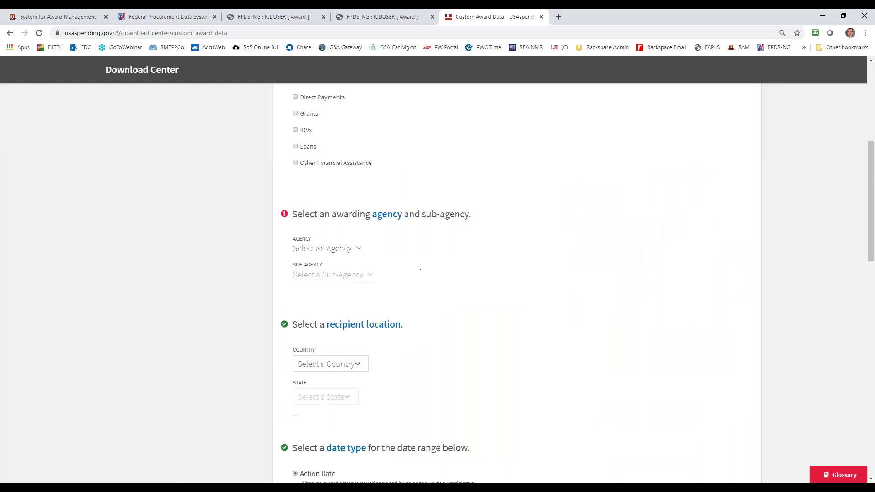
click(327, 248)
click(342, 318)
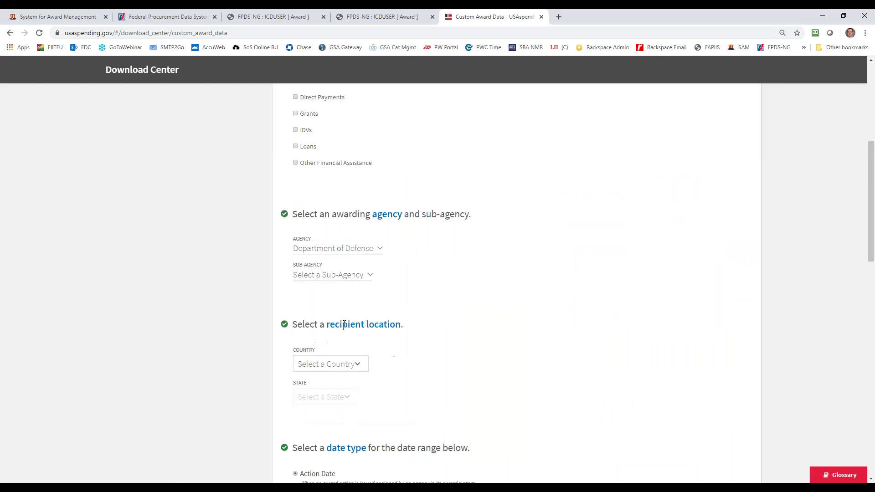
click(346, 275)
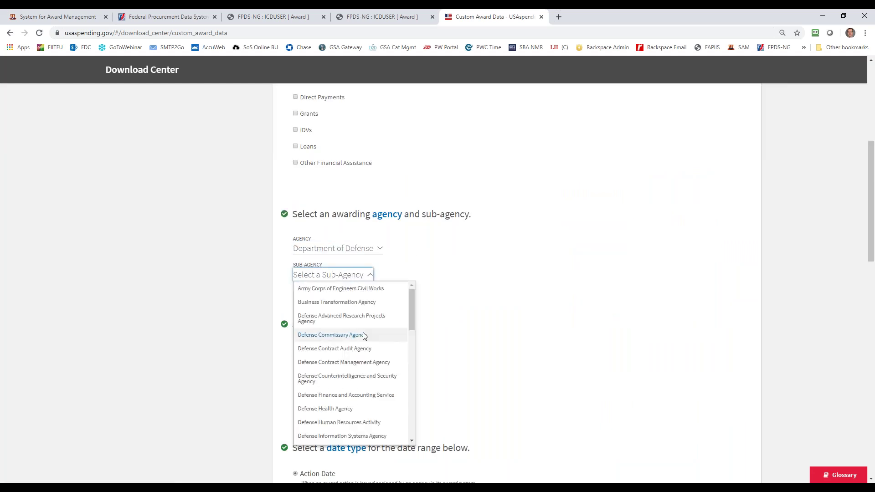
scroll(361, 351, down, 3)
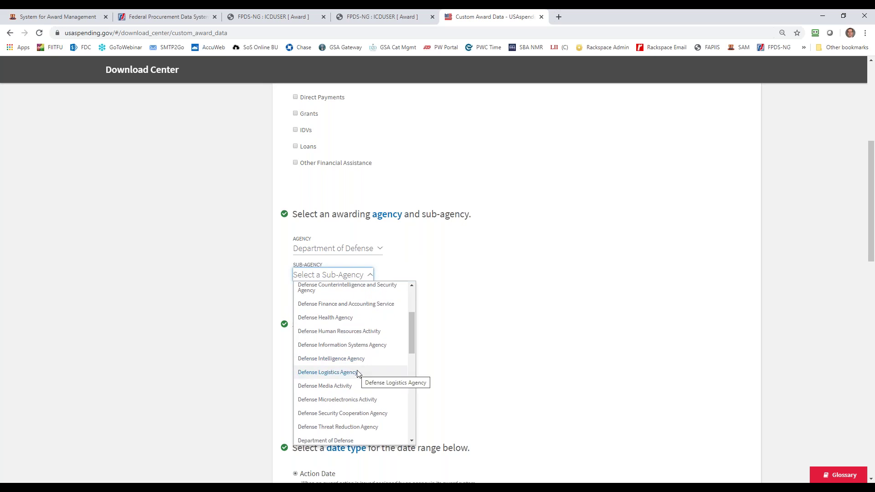
scroll(358, 376, down, 2)
click(355, 391)
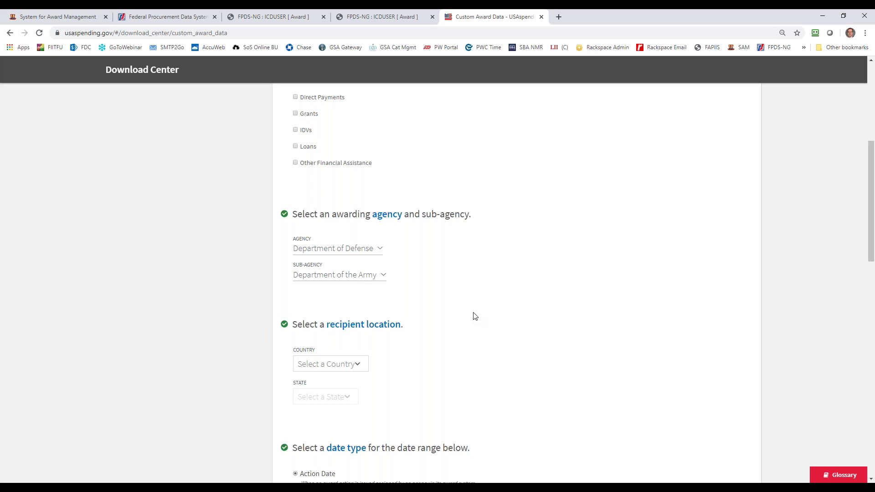
Set the date range to FY 2020 and download the subaward data in CSV format
scroll(475, 316, down, 3)
scroll(475, 316, down, 4)
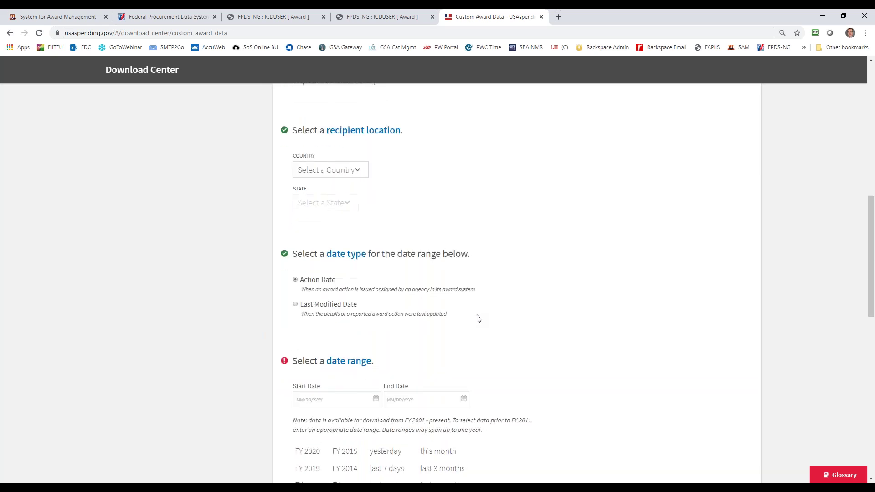
click(310, 328)
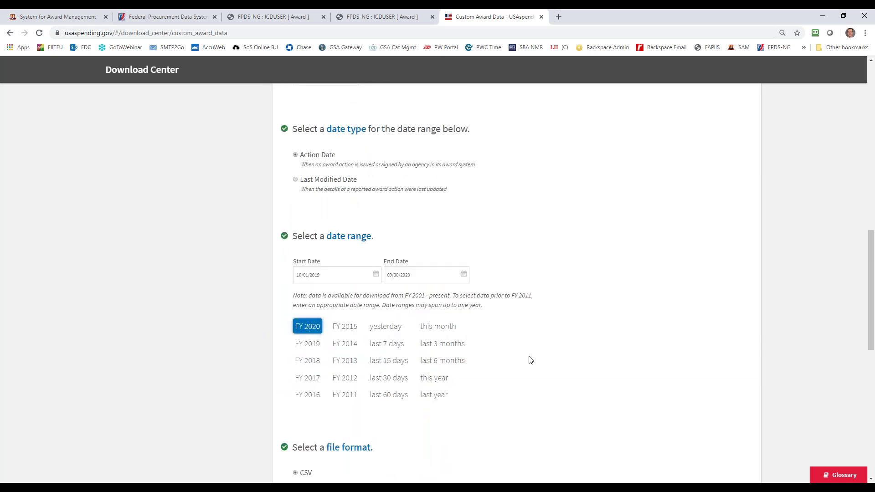
scroll(483, 406, down, 6)
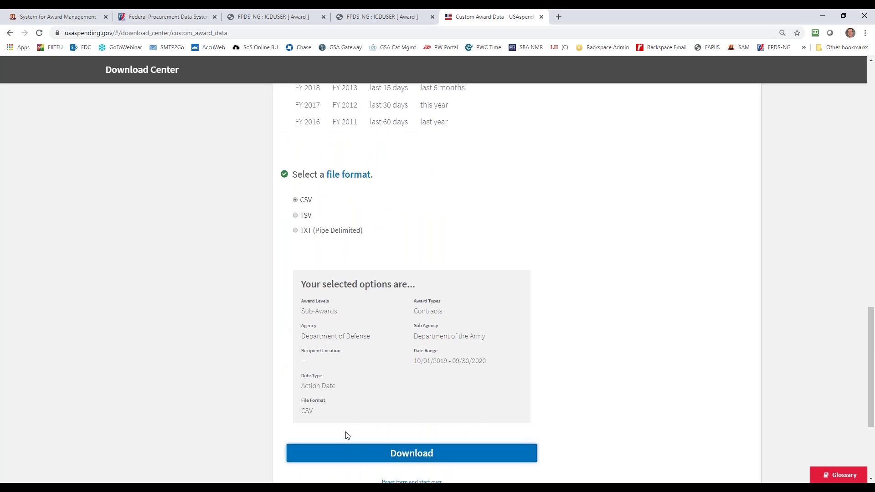
click(347, 453)
Check the contract number kept in Notepad and open the contracts subawards CSV from the downloaded zip in Excel
key(alt+Tab)
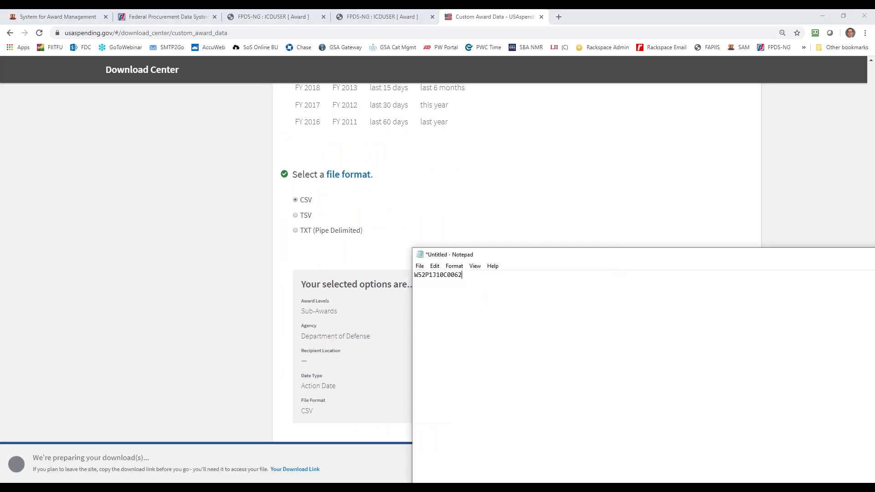
drag(541, 253, 571, 167)
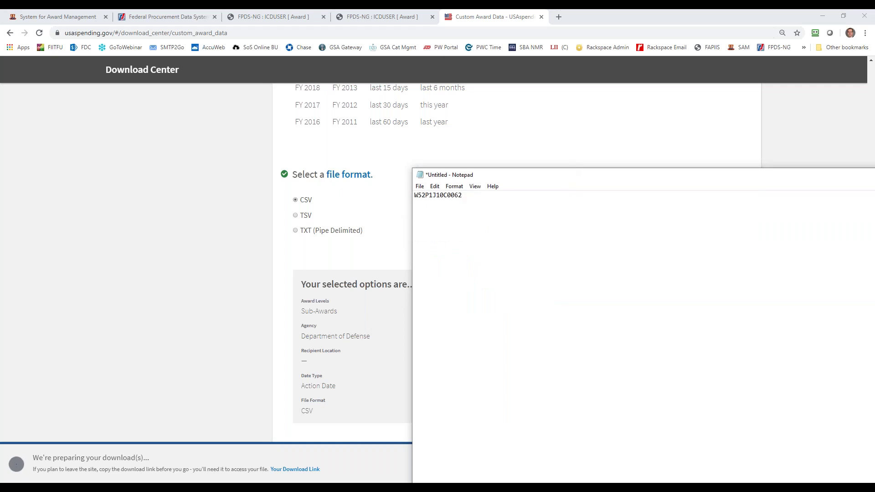
key(alt+Tab)
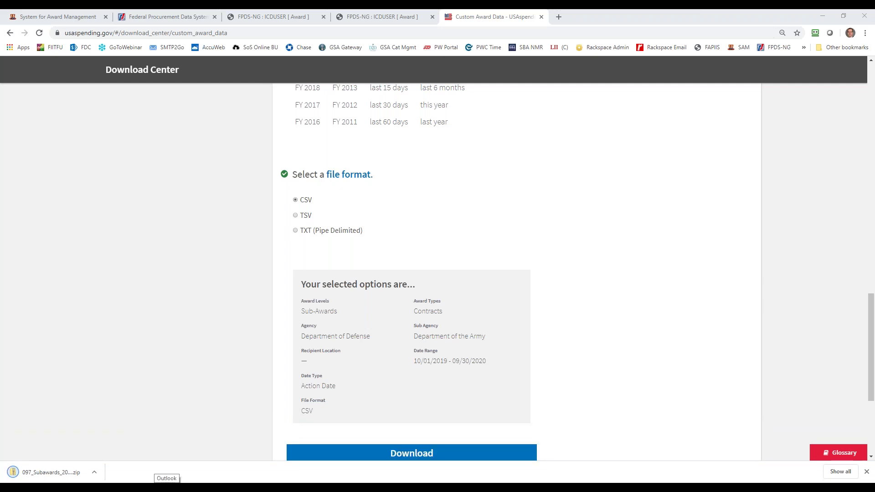
click(77, 475)
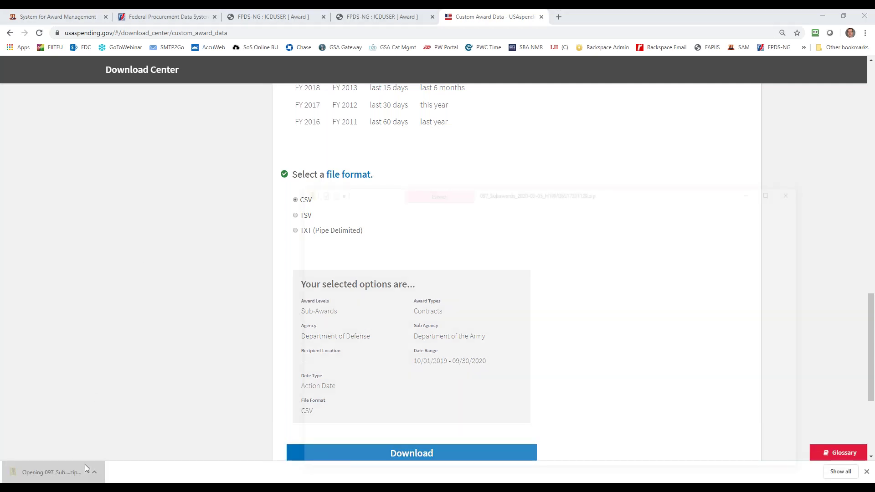
click(454, 248)
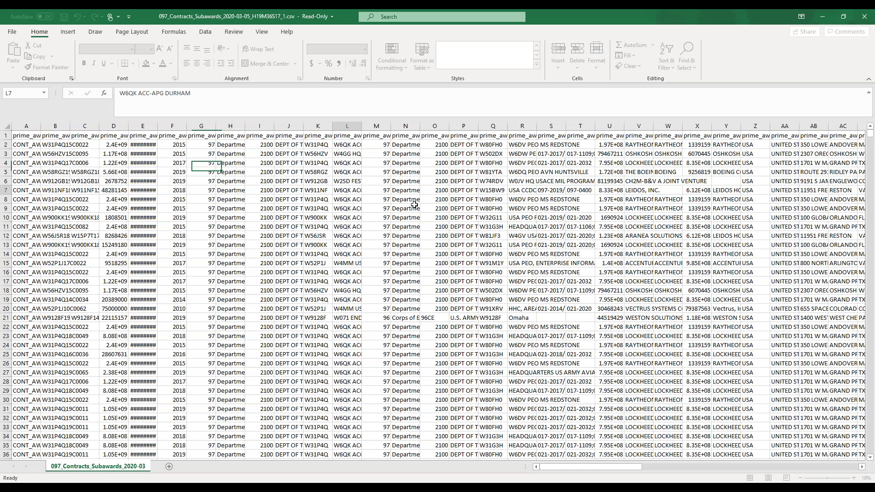
Select the prime_award_piid header and freeze the top row of the subawards sheet
click(55, 136)
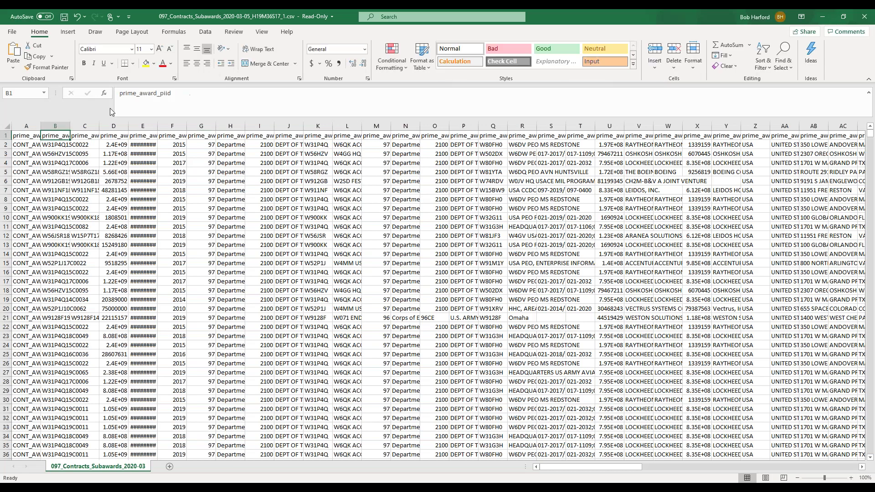
click(261, 32)
click(308, 64)
click(335, 109)
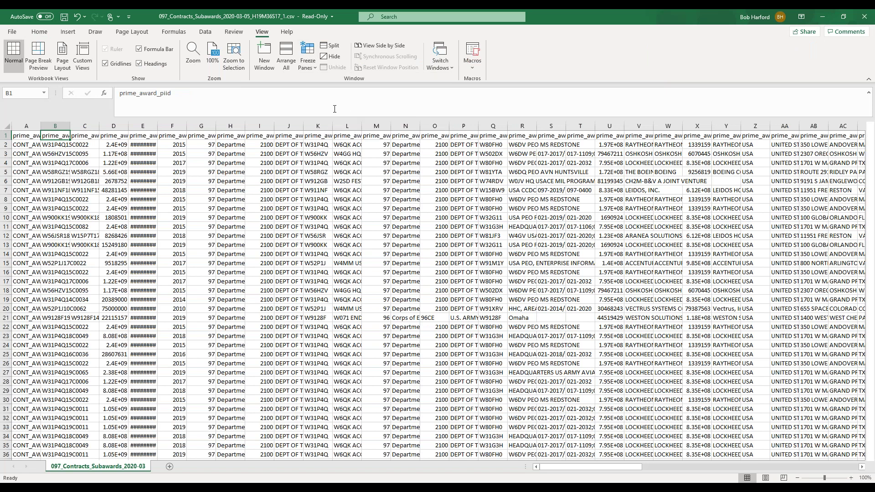
Take contract number W52P1J10C0062 from the Notepad note and find its next occurrence in the subawards sheet
key(alt+Tab)
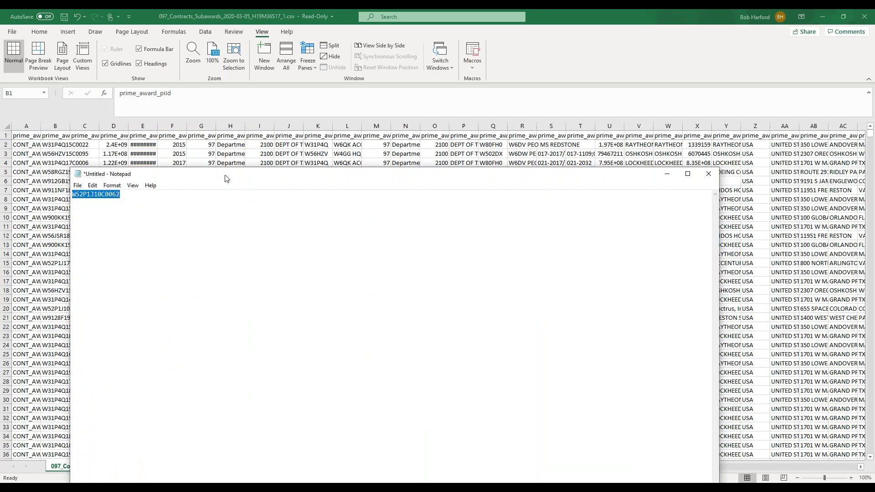
drag(227, 178, 152, 184)
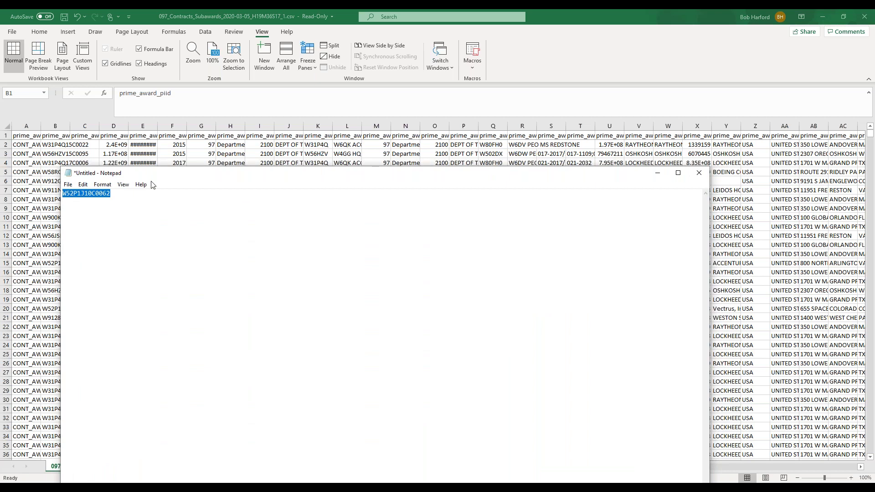
key(alt+Tab)
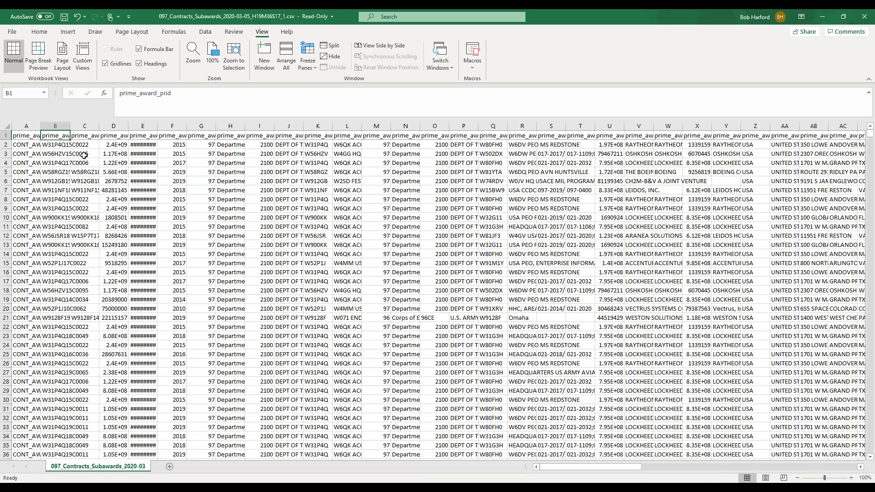
key(ctrl+f)
text(W52P1J10C0062)
click(488, 193)
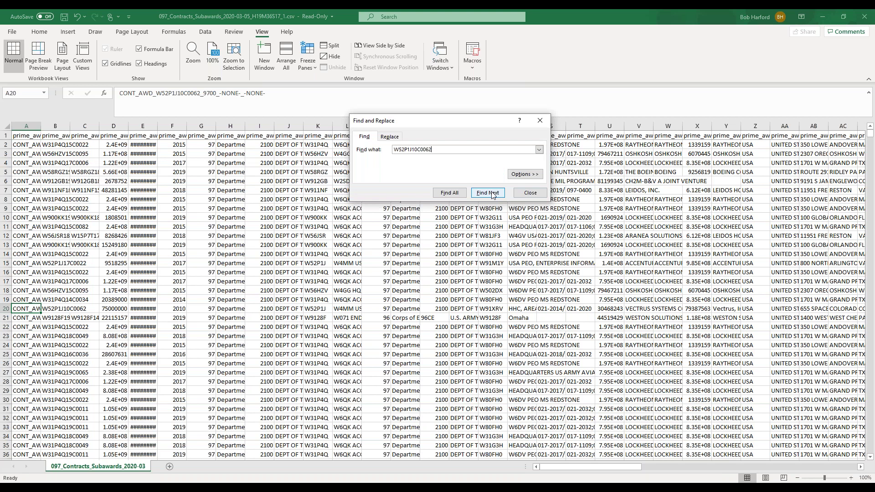
Highlight row 20, the record found for contract W52P1J10C0062, in yellow
key(Escape)
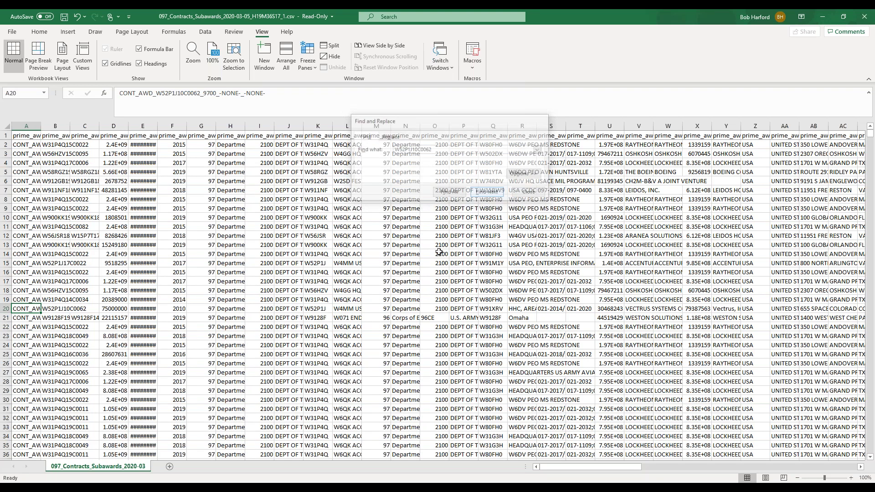
click(6, 308)
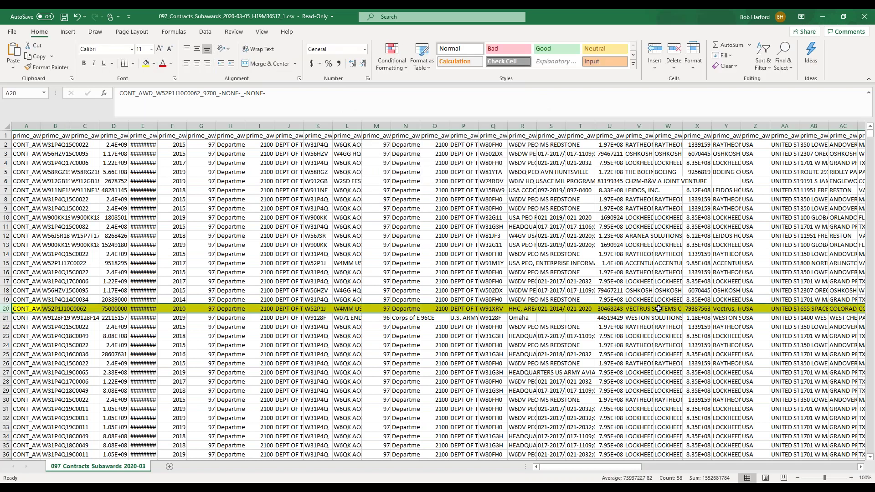
click(659, 308)
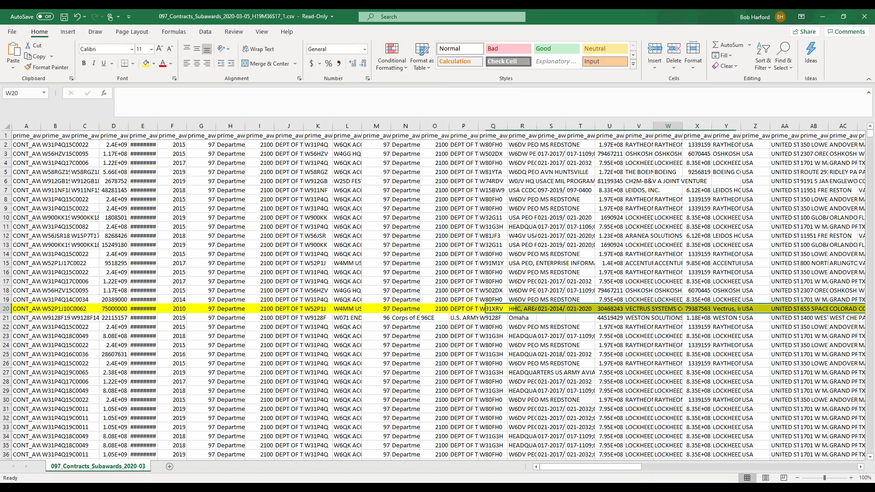
Examine the prime awardee, contract description, subawardee and subaward number across row 20
key(Right)
key(Right)
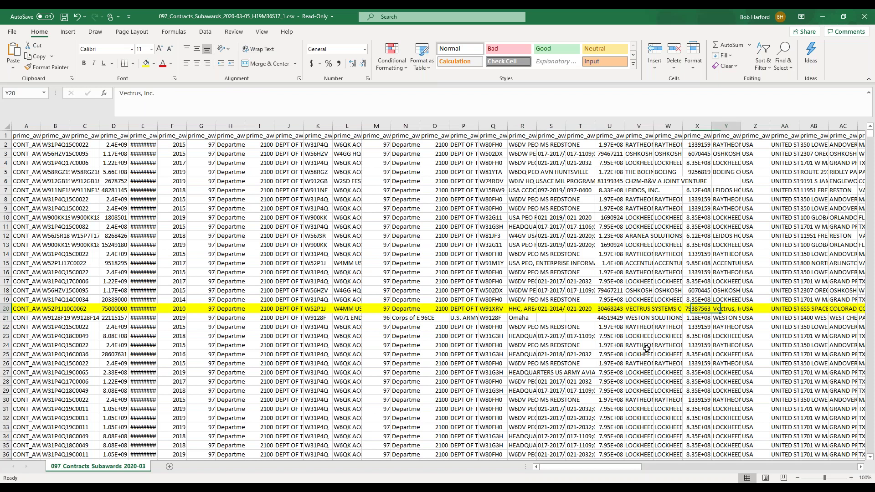
key(Right)
key(Right)
key(Right)
key(Right)
key(Right)
key(Right)
key(Right)
key(Right)
key(Right)
key(Right)
key(Right)
key(Right)
key(Right)
key(Right)
key(Right)
key(Right)
key(Right)
key(Right)
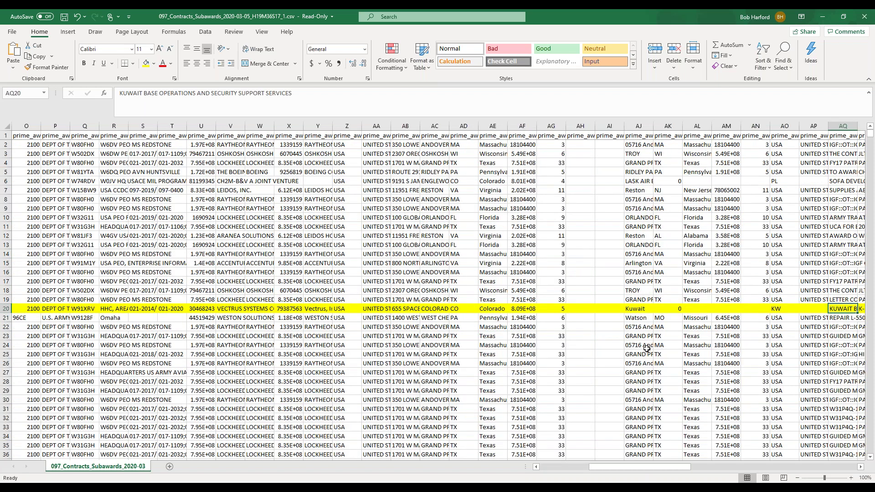
key(Right)
key(Right)
key(Right)
key(Right)
key(Right)
key(Right)
key(Right)
key(Right)
key(Right)
key(Right)
key(Right)
key(Right)
key(Right)
key(Right)
key(Right)
key(Right)
key(Right)
key(Left)
key(Left)
key(Left)
key(Left)
key(Left)
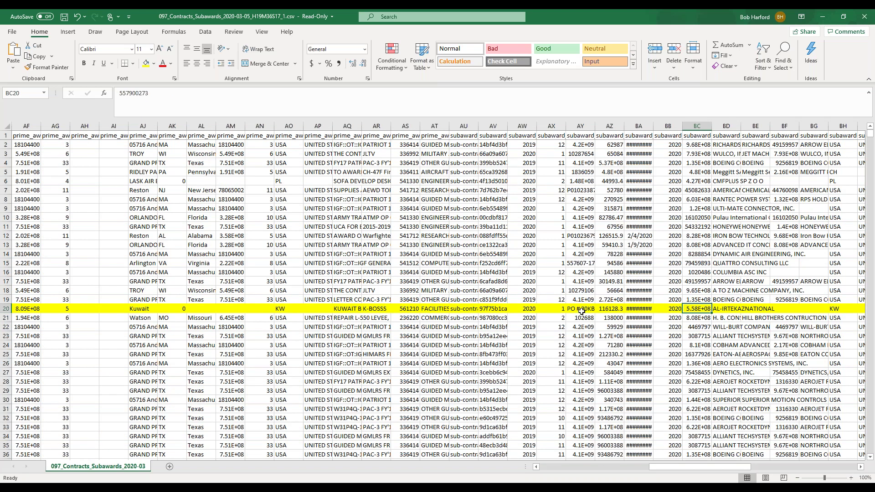
key(Left)
key(Left)
key(Left)
key(Left)
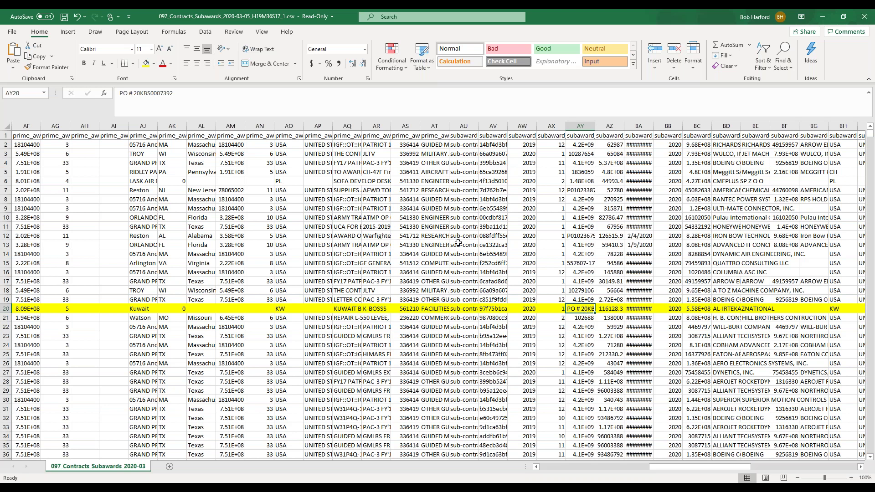
Find the next record for contract W52P1J10C0062 and highlight its row 83 in yellow
click(172, 227)
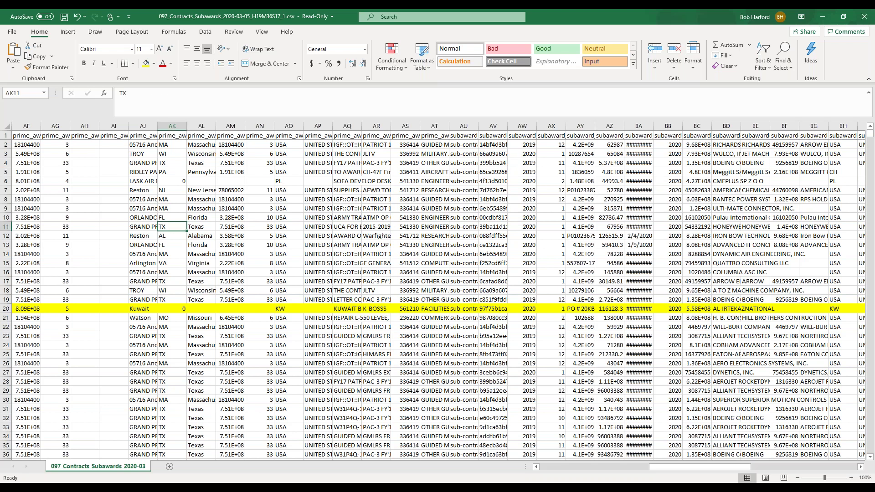
key(ctrl+f)
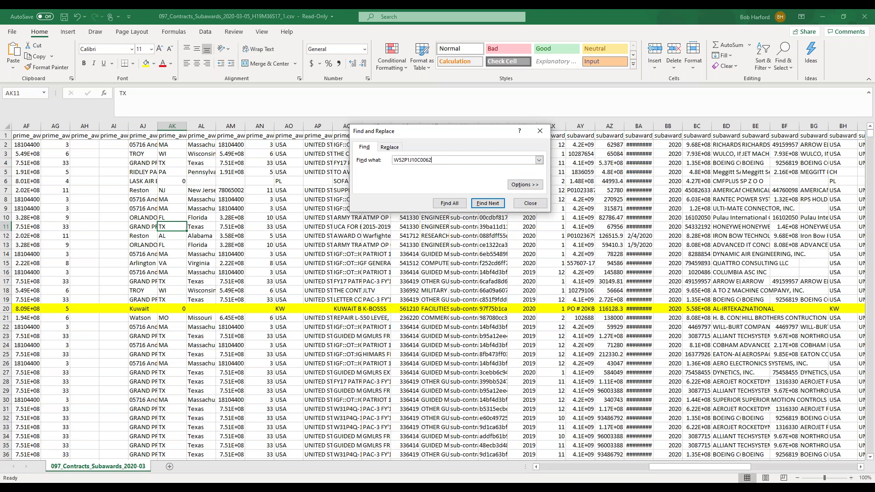
key(Return)
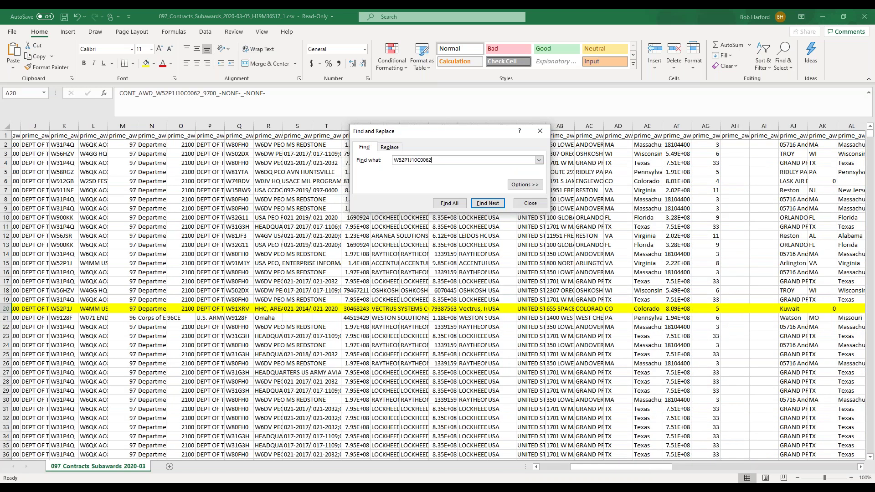
key(Return)
key(Return)
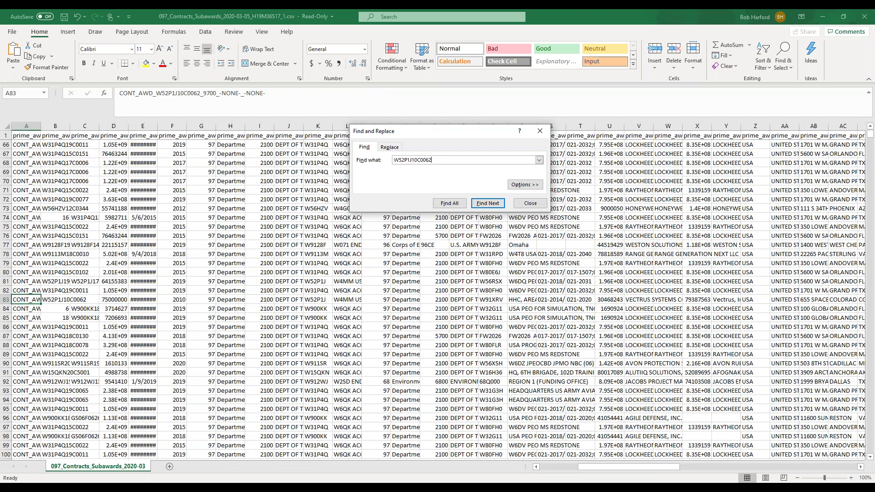
key(Escape)
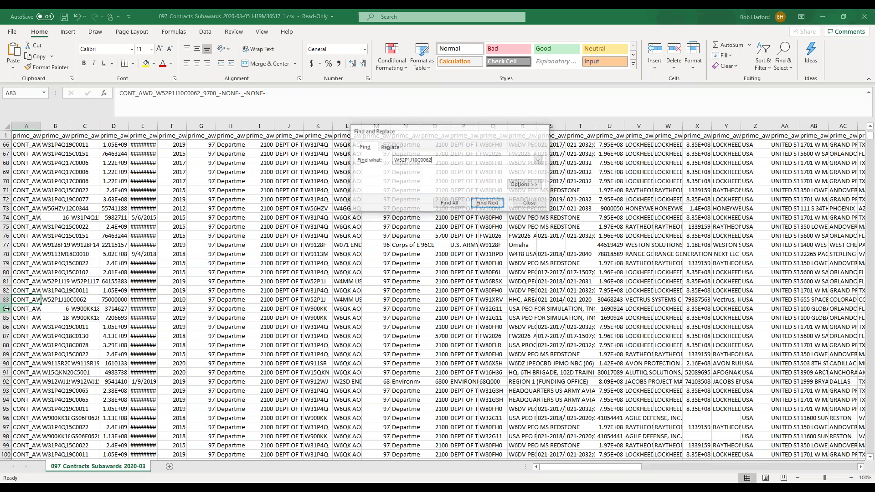
click(7, 300)
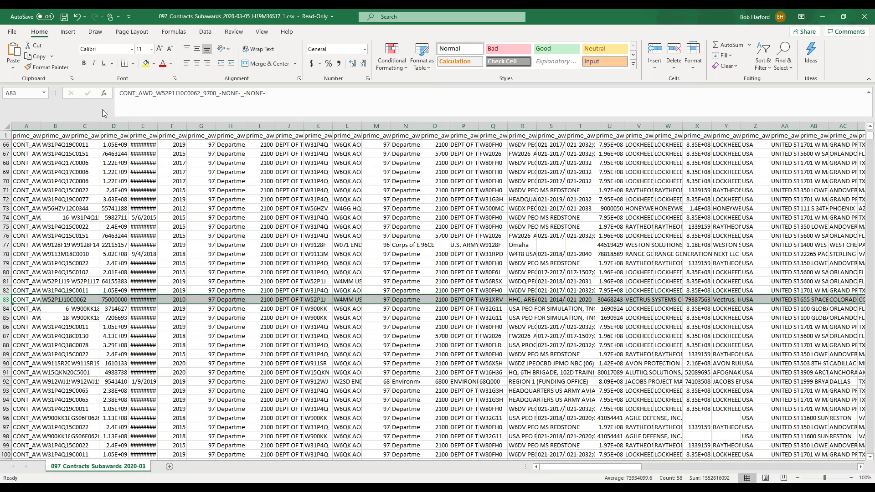
Widen the prime_award_piid and prime_award_unique_key columns and compare row 83's contract number with the Notepad note
drag(128, 126, 139, 130)
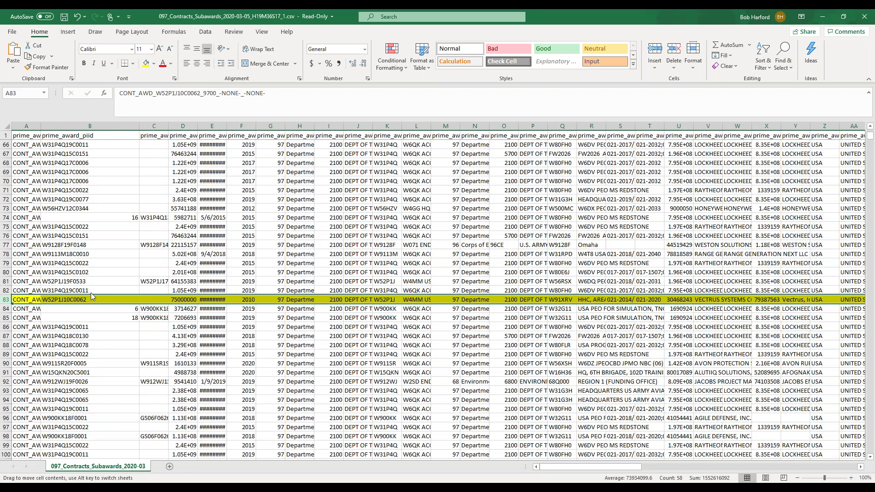
drag(41, 126, 106, 137)
key(alt+Tab)
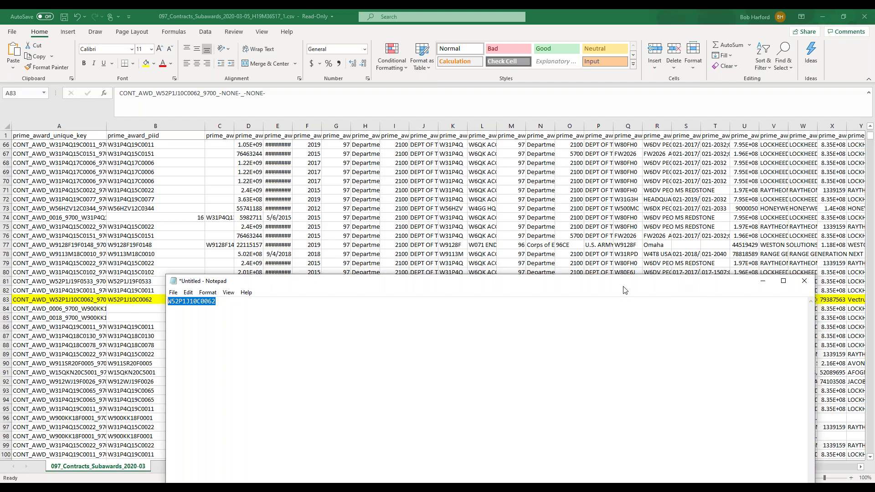
drag(623, 287, 568, 288)
key(alt+Tab)
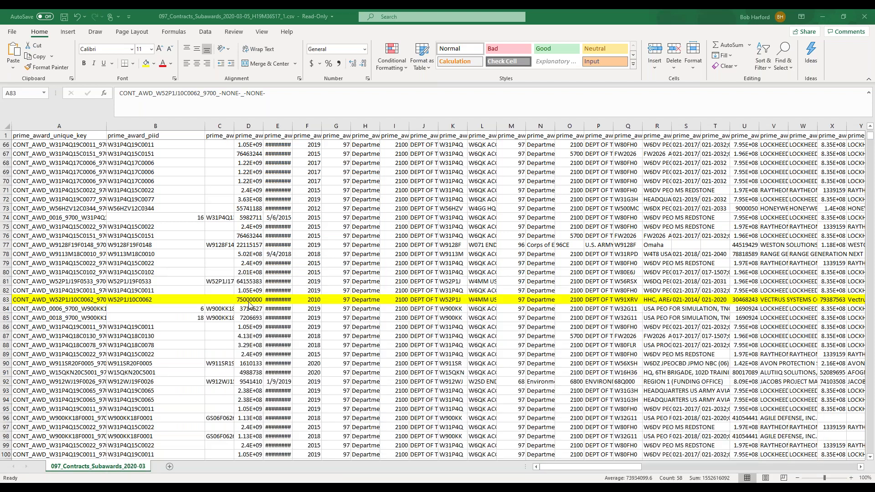
Examine row 83 from the prime awardee and contract description through the subaward number, amount and subawardee name
click(275, 298)
key(Right)
key(Right)
key(Right)
key(Right)
key(Right)
key(Right)
key(Right)
key(Right)
key(Right)
key(Right)
key(Right)
key(Right)
key(Right)
key(Right)
key(Right)
key(Right)
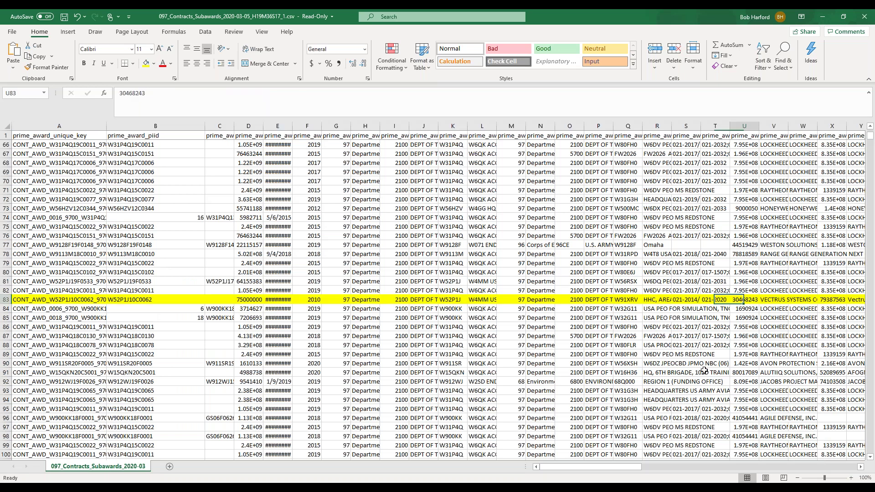
key(Right)
key(Right)
key(Right)
key(Right)
key(Right)
key(Right)
key(Right)
key(Right)
key(Right)
key(Right)
key(Right)
key(Right)
key(Right)
key(Right)
key(Right)
key(Right)
key(Right)
key(Right)
key(Right)
key(Right)
key(Right)
key(Right)
key(Right)
key(Right)
key(Right)
key(Right)
key(Right)
key(Right)
key(Right)
key(Right)
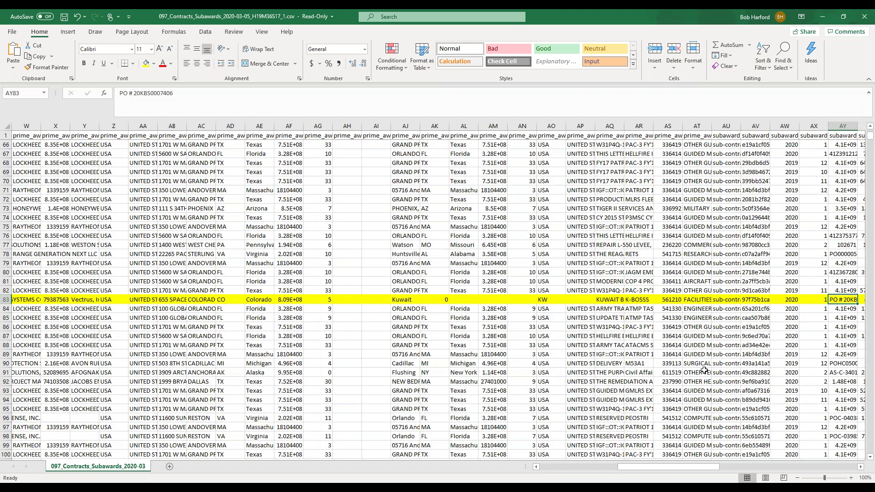
key(Left)
key(Left)
key(Left)
key(Left)
key(Left)
key(Left)
key(Left)
key(Left)
key(Right)
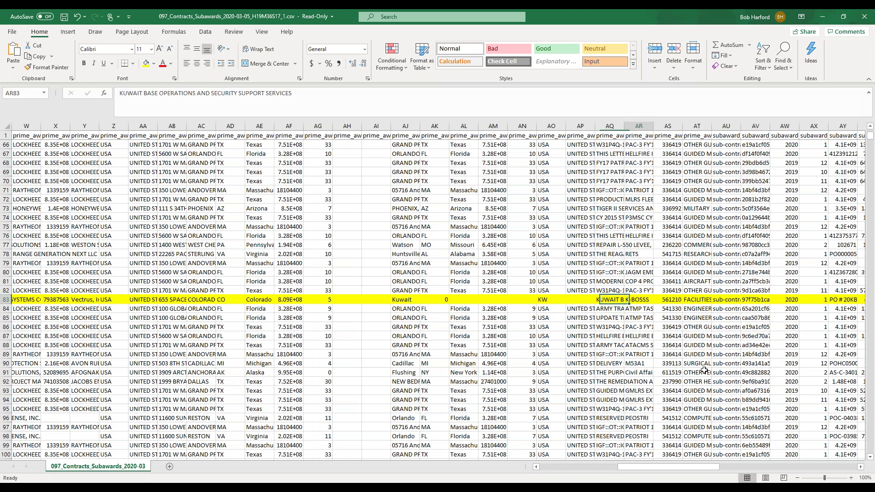
key(Right)
key(Right)
key(Right)
key(Right)
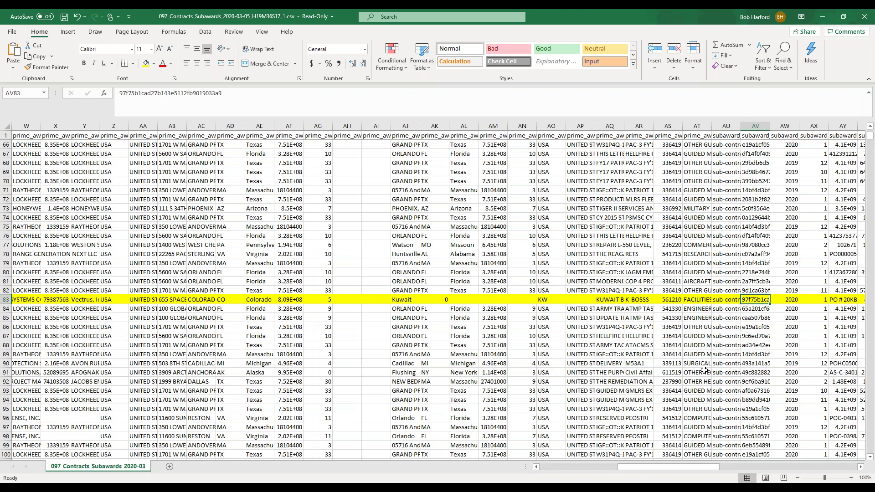
key(Right)
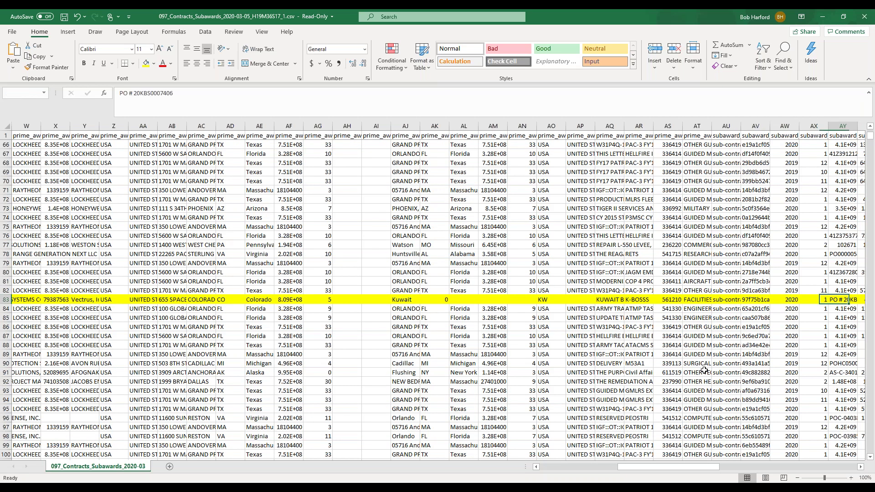
key(Right)
key(Right)
key(Right)
key(Right)
key(Right)
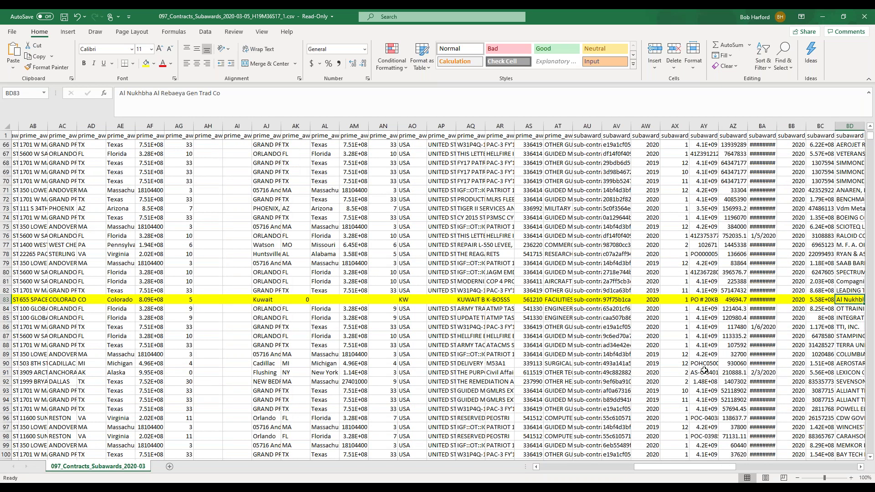
key(Right)
key(Left)
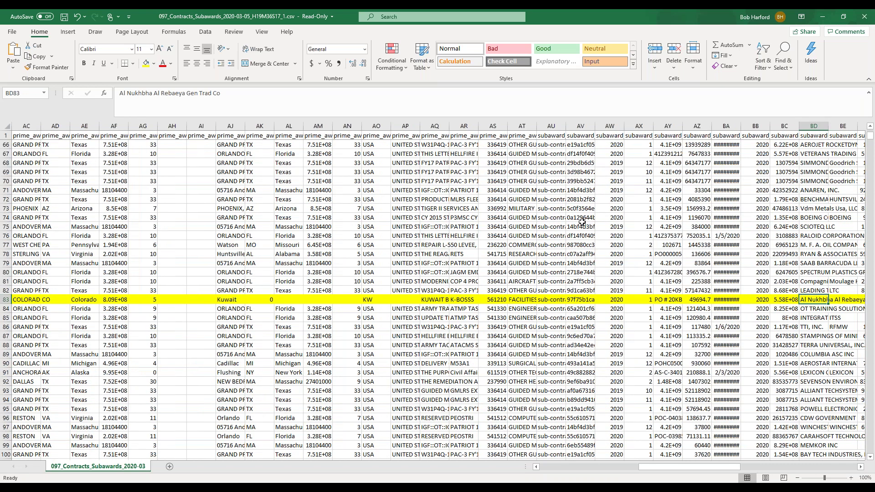
Go to the Gulf Link Venture subaward in row 2590, highlight the row in yellow and widen the subawardee_duns column
key(alt+Tab)
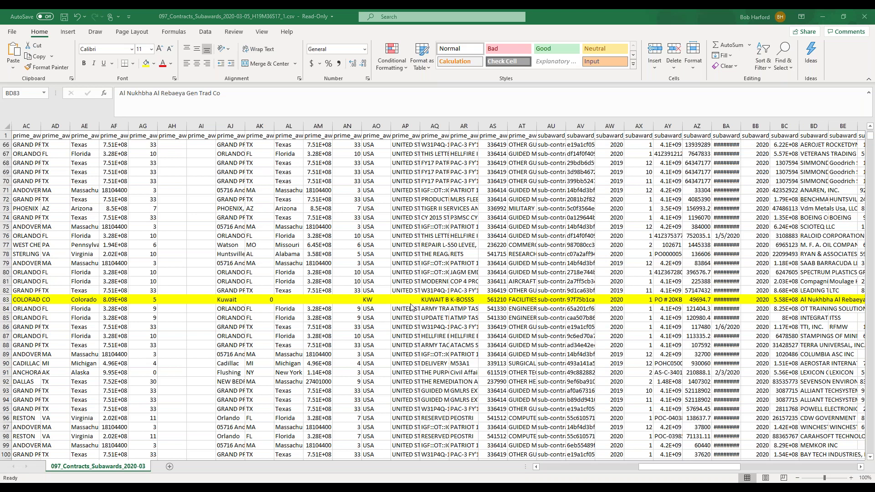
click(411, 305)
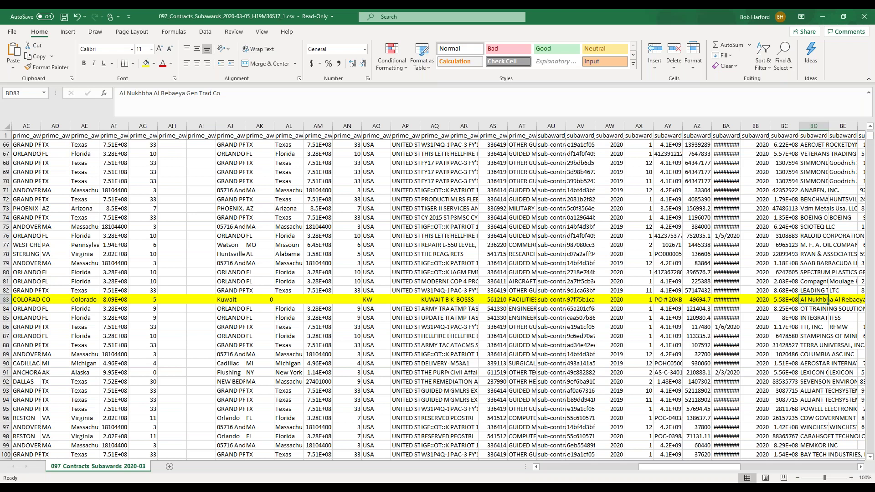
key(ctrl+Home)
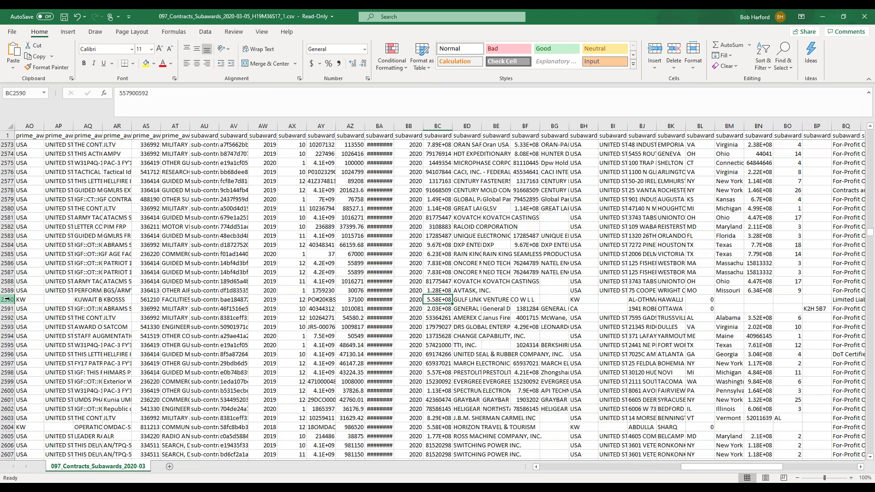
click(8, 299)
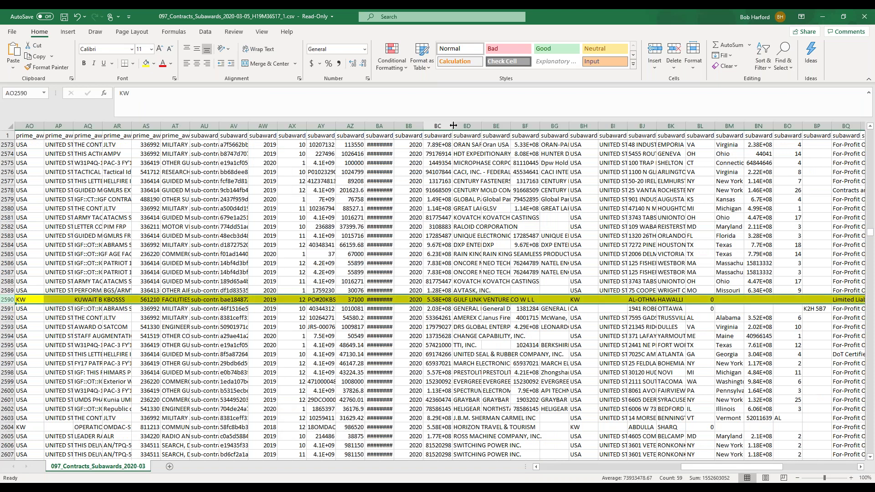
double_click(453, 126)
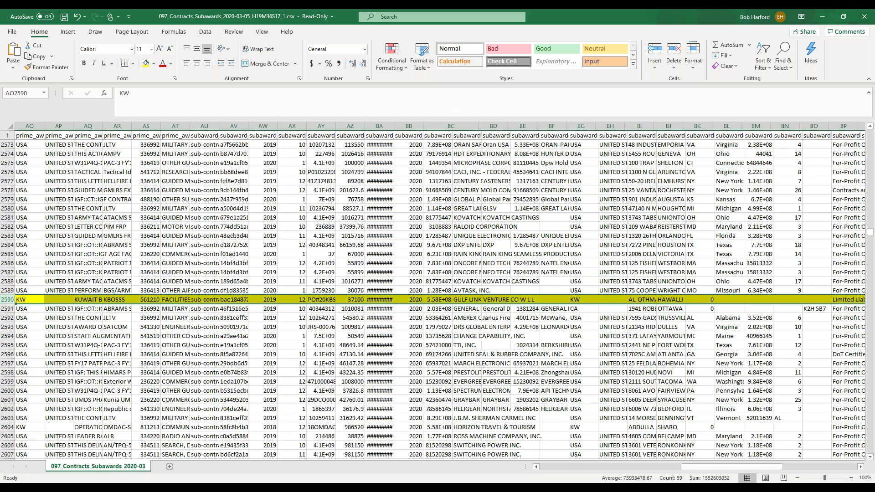
Copy Gulf Link Venture's DUNS number from row 2590 into the Notepad note
click(462, 298)
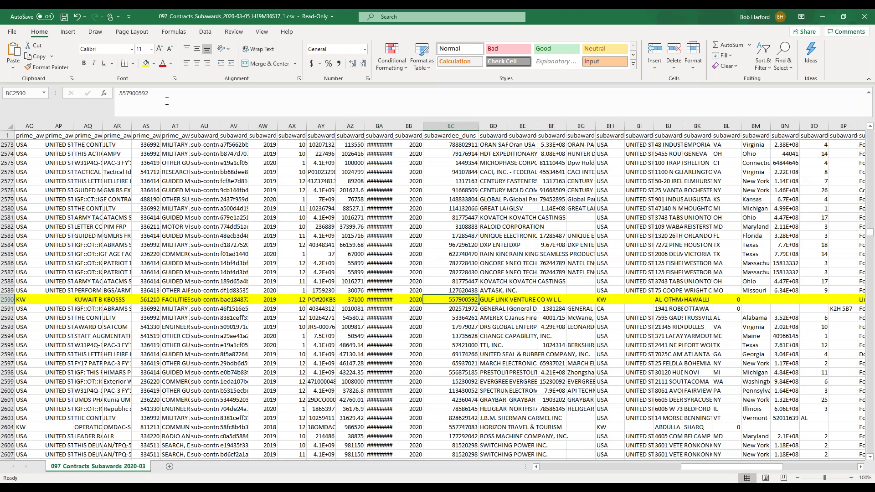
click(148, 94)
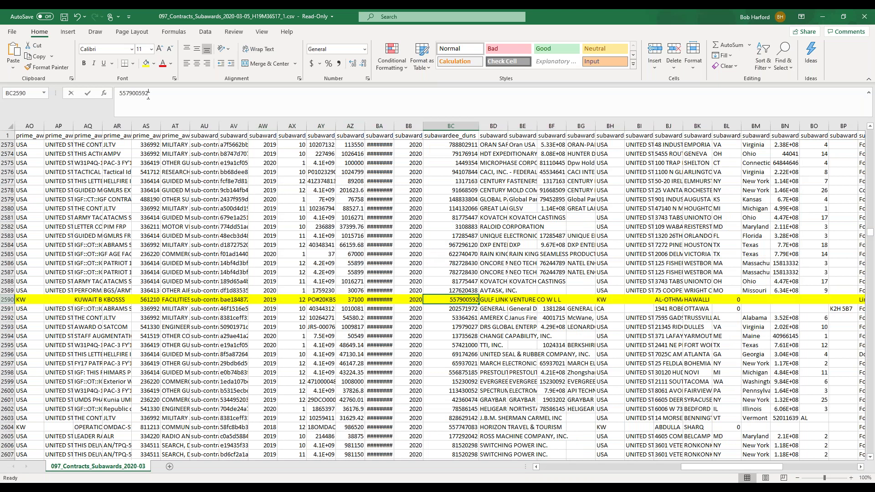
drag(148, 95, 119, 93)
key(alt+Tab)
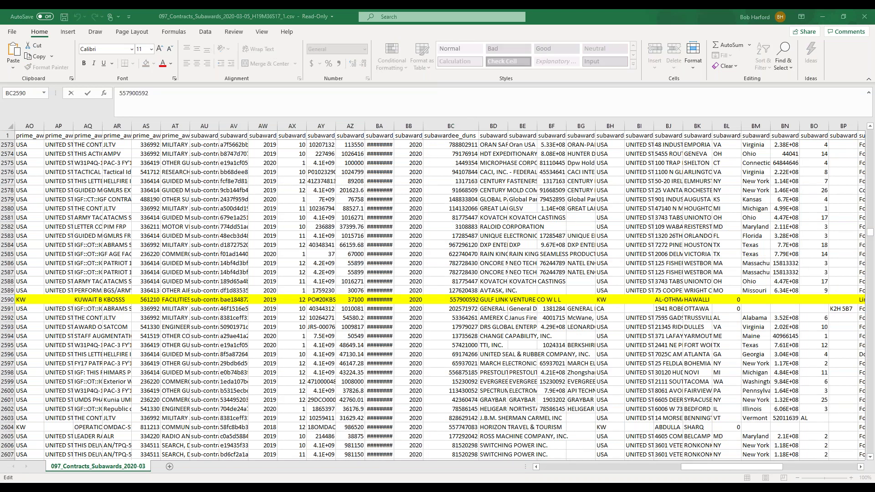
drag(436, 317, 0, 213)
Widen the prime_award_unique_key column and compare row 2590's contract number with the Notepad note placed beneath it
key(shift+Tab)
key(Home)
key(Right)
drag(110, 125, 182, 127)
key(alt+Tab)
drag(339, 317, 435, 315)
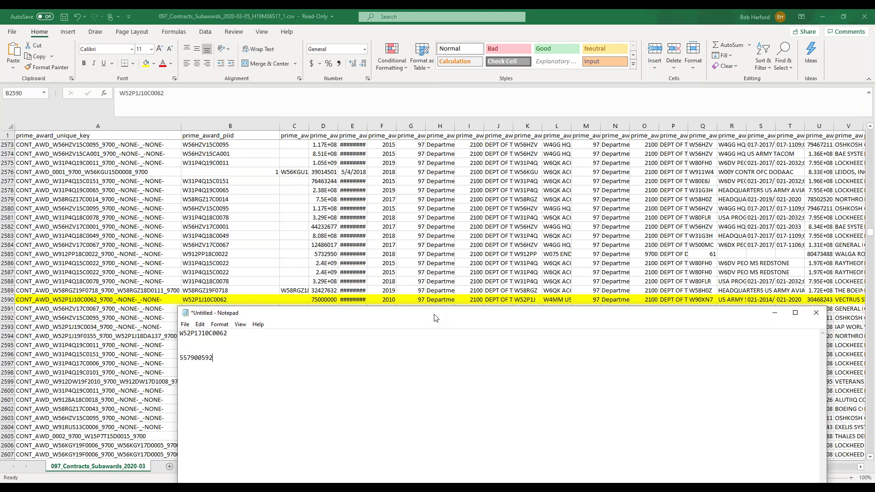
drag(435, 314, 436, 315)
click(777, 313)
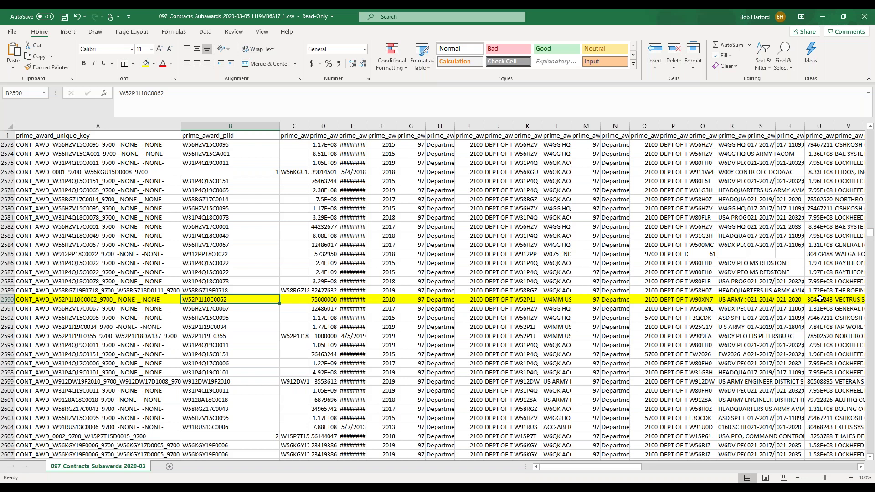
Examine the prime awardee and subawardee name across row 2590
click(820, 299)
click(848, 301)
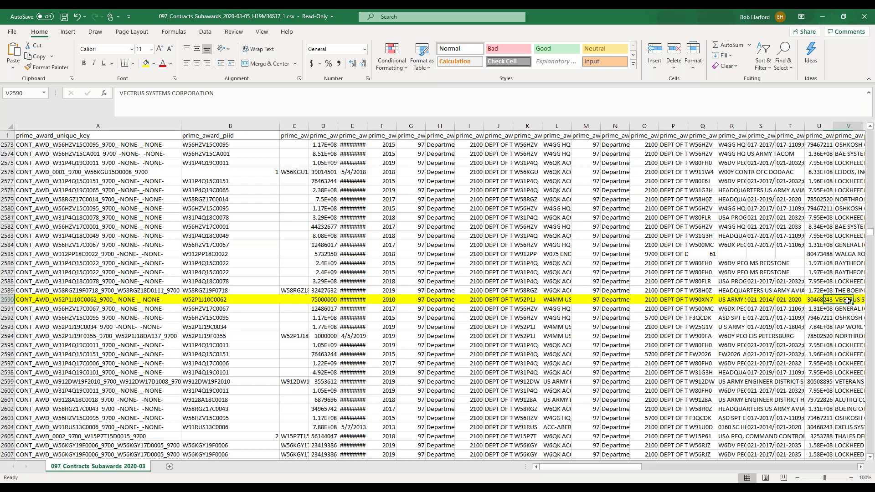
key(Right)
key(Right)
key(Right)
key(Right)
key(Right)
key(Right)
key(Right)
key(Right)
key(Right)
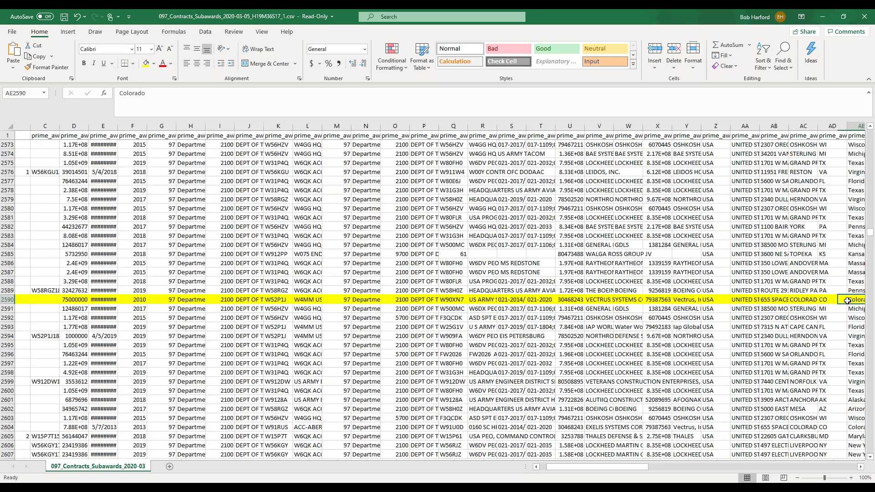
scroll(848, 301, right, 10)
click(848, 301)
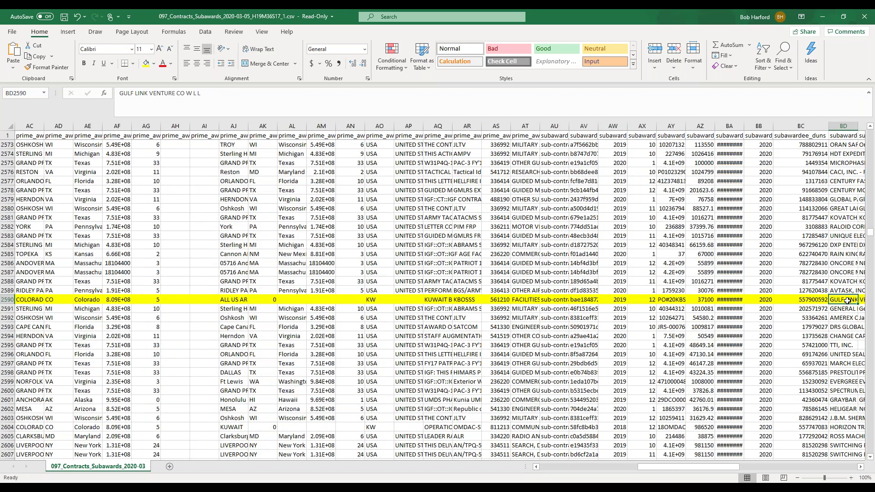
Widen the subaward_action_date column and copy row 2590's action date, 12/19/2019, into the Notepad note
scroll(847, 300, right, 1)
click(710, 305)
double_click(715, 126)
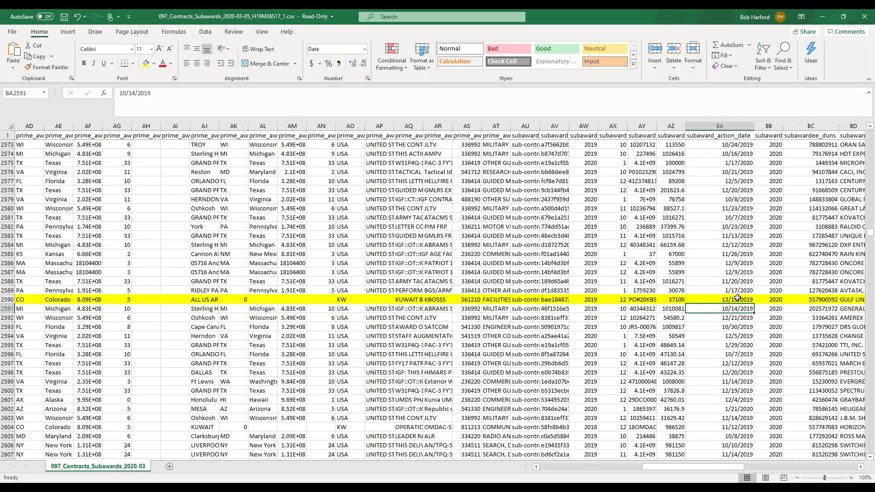
click(737, 300)
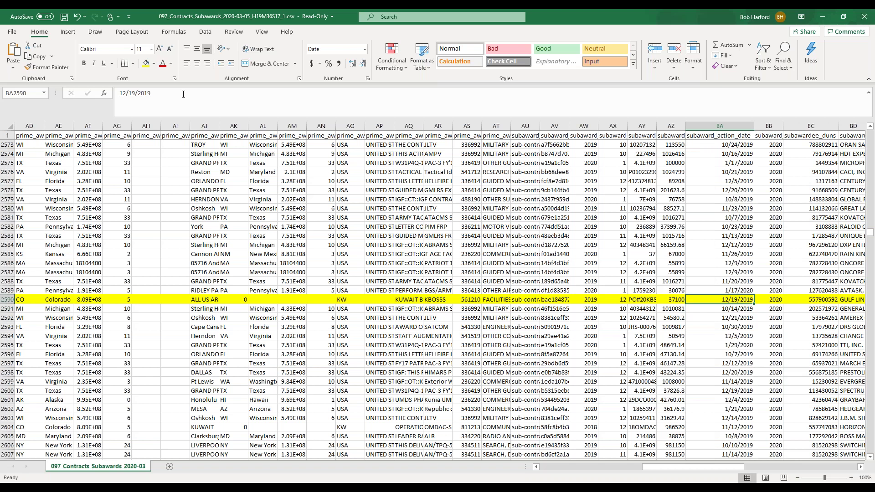
drag(183, 94, 43, 74)
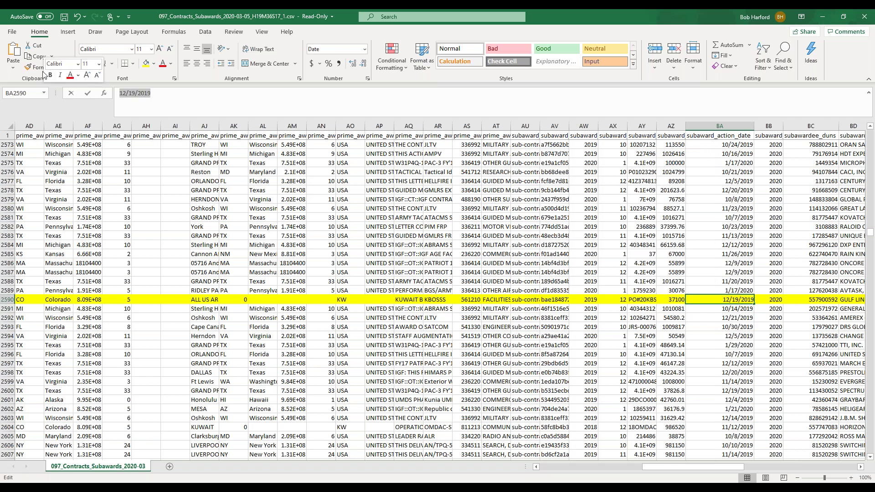
key(alt+Tab)
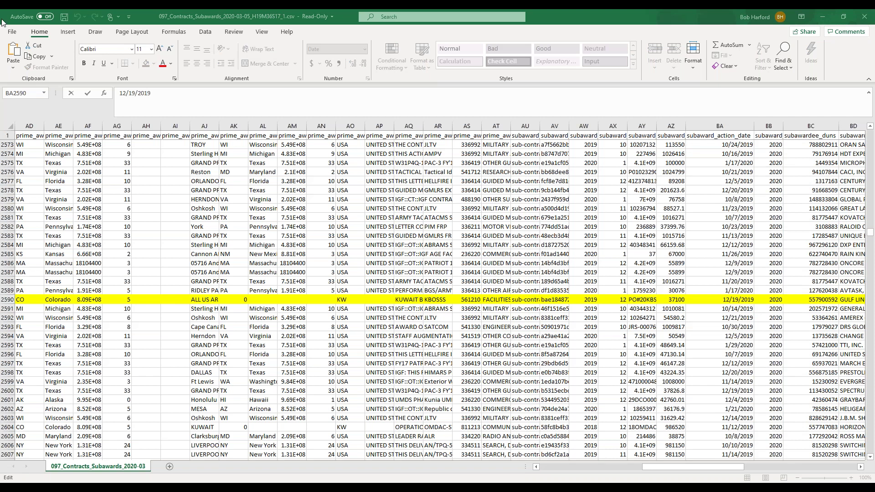
Switch to Chrome, open the SAM site and search its records for Gulf Link Venture's DUNS number
key(alt+Tab)
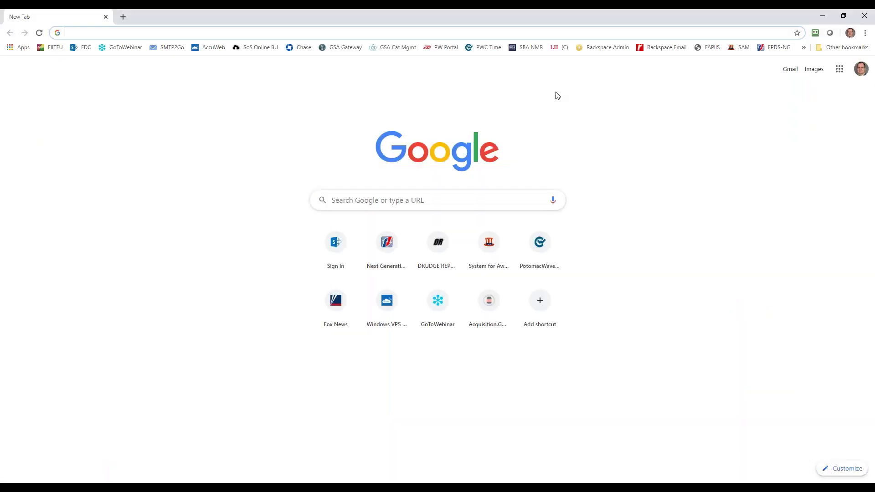
click(744, 49)
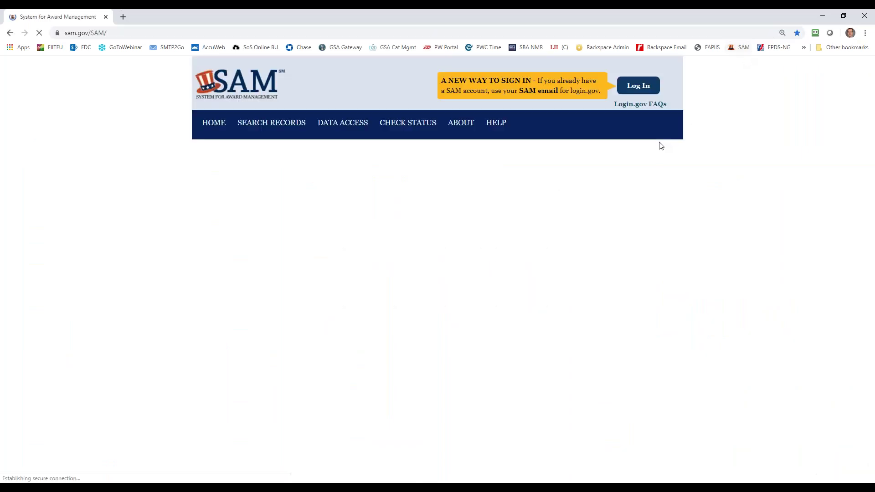
click(272, 123)
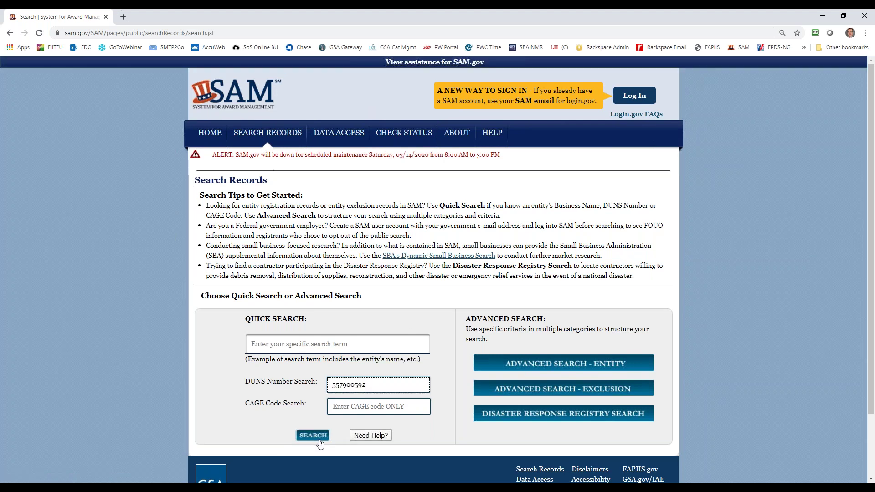
click(319, 441)
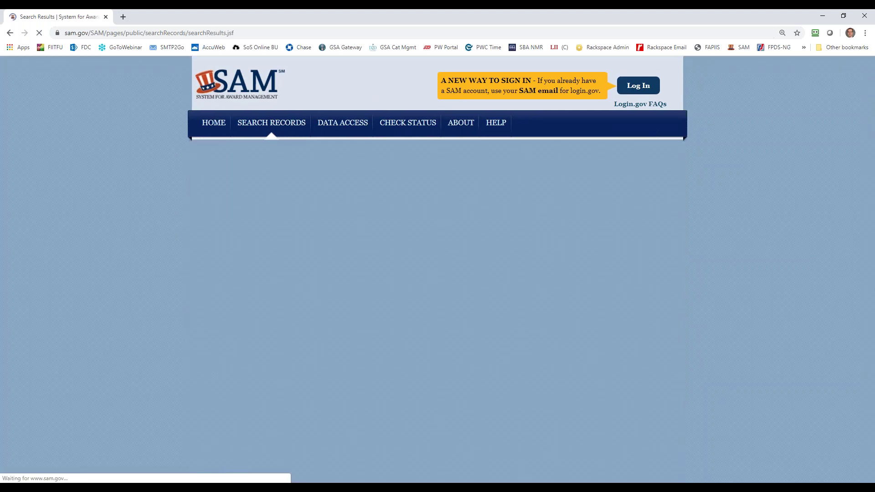
scroll(361, 316, down, 5)
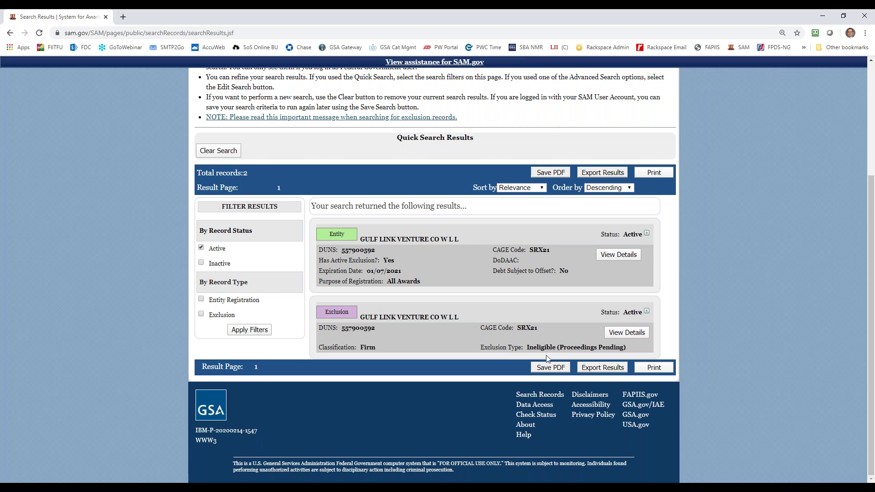
Open the details of Gulf Link Venture's exclusion record and highlight its Create Date
click(637, 335)
scroll(589, 337, down, 5)
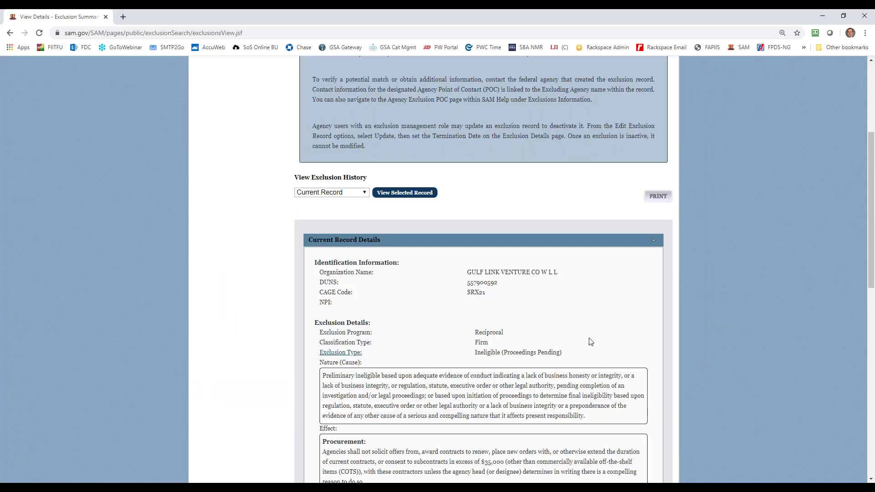
scroll(501, 378, down, 5)
drag(509, 377, 479, 377)
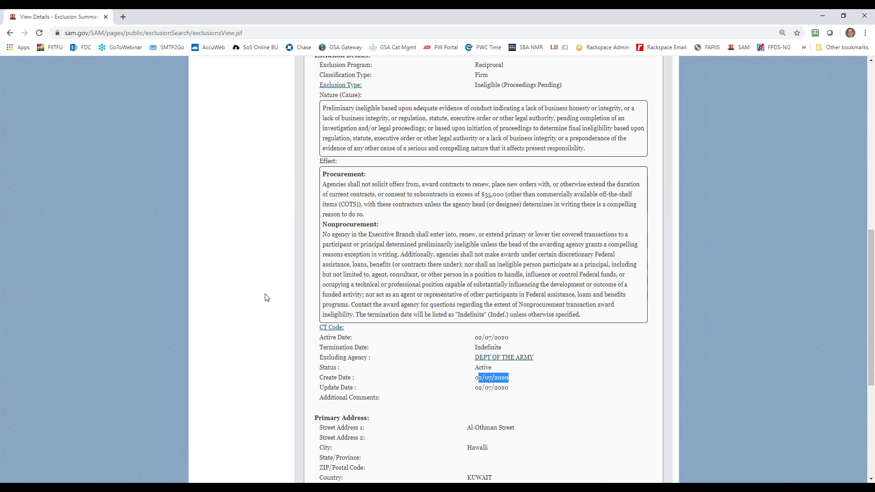
Bring the Notepad note over the exclusion record to compare the subaward action date with the Create Date, and move it away again
key(alt+Tab)
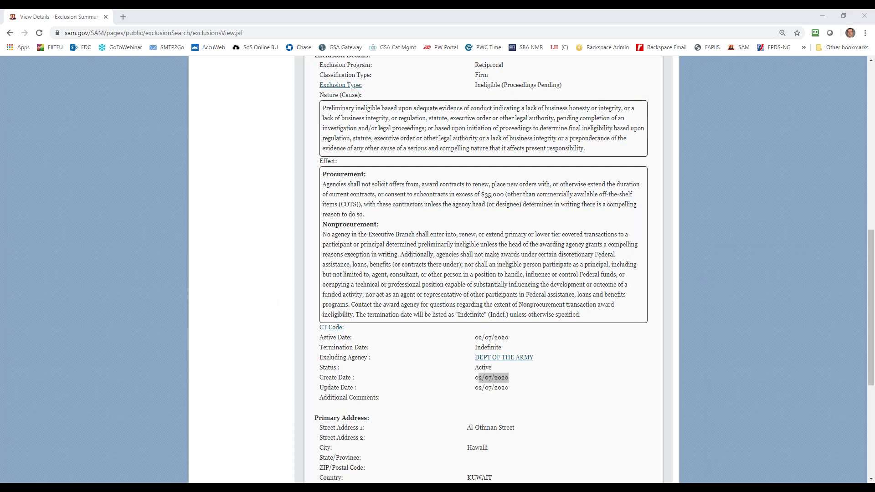
drag(0, 228, 694, 274)
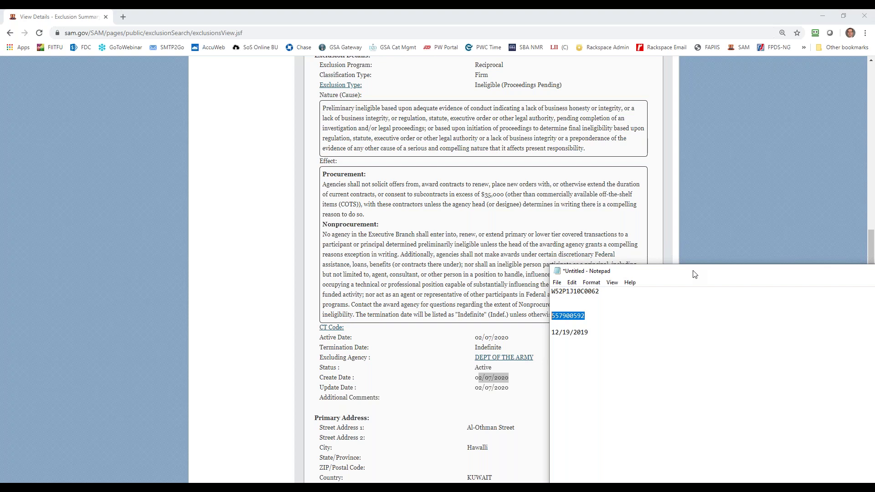
drag(776, 272, 0, 267)
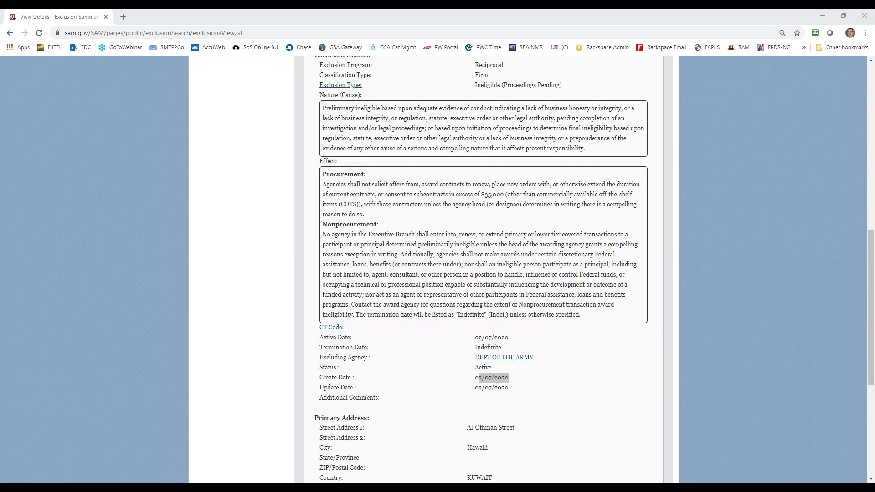
Review the exclusion record from the organization name through its dates and cross-references, and return to the presentation slide about finding subawardees in USAspending
scroll(574, 226, up, 12)
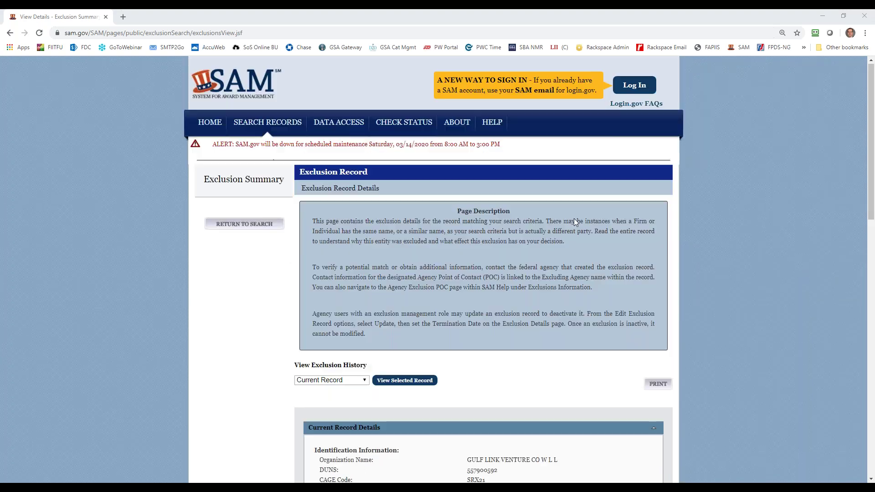
scroll(574, 223, down, 4)
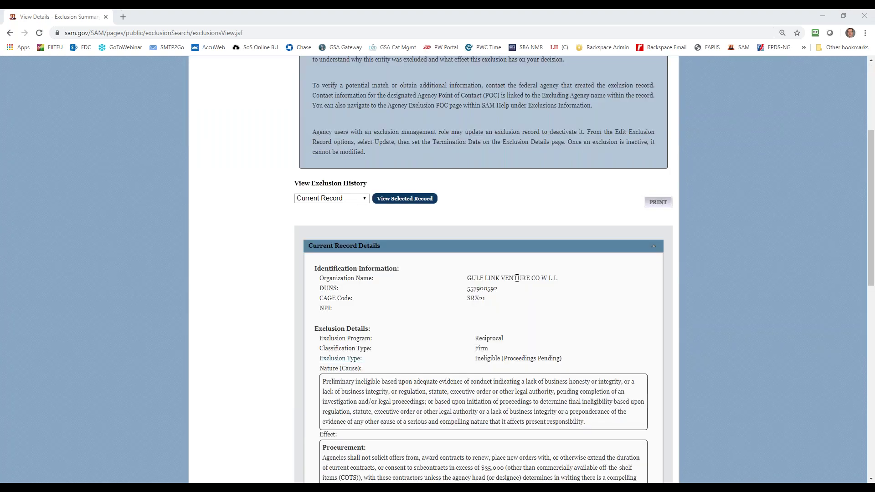
scroll(520, 280, down, 10)
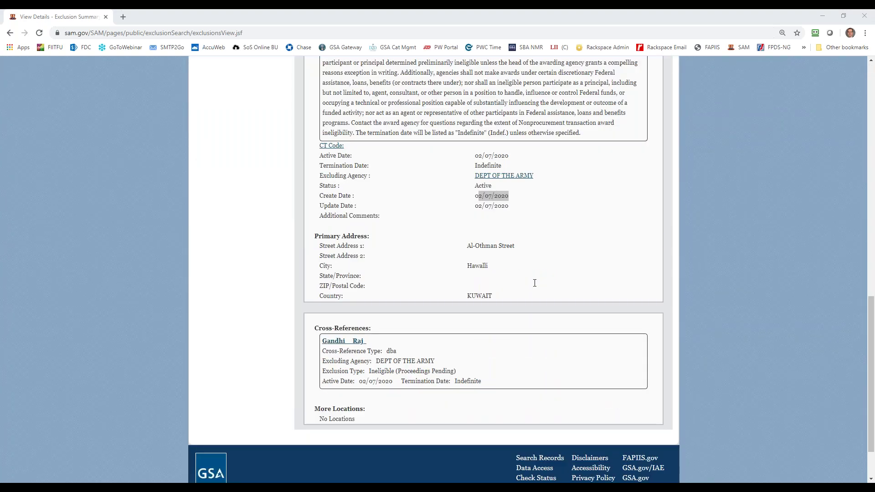
click(532, 212)
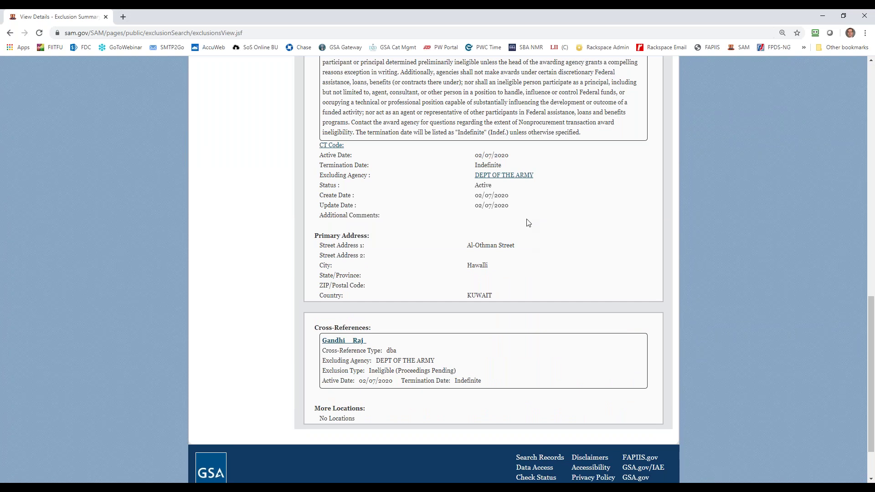
scroll(521, 293, up, 2)
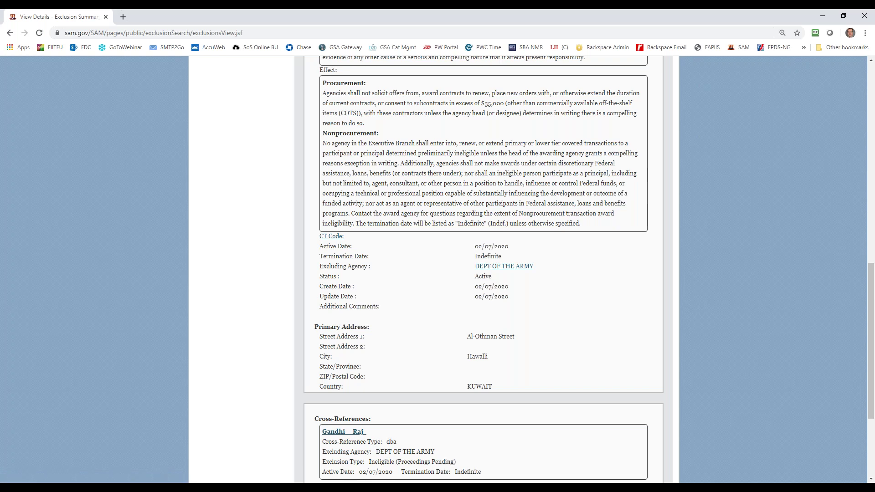
click(362, 472)
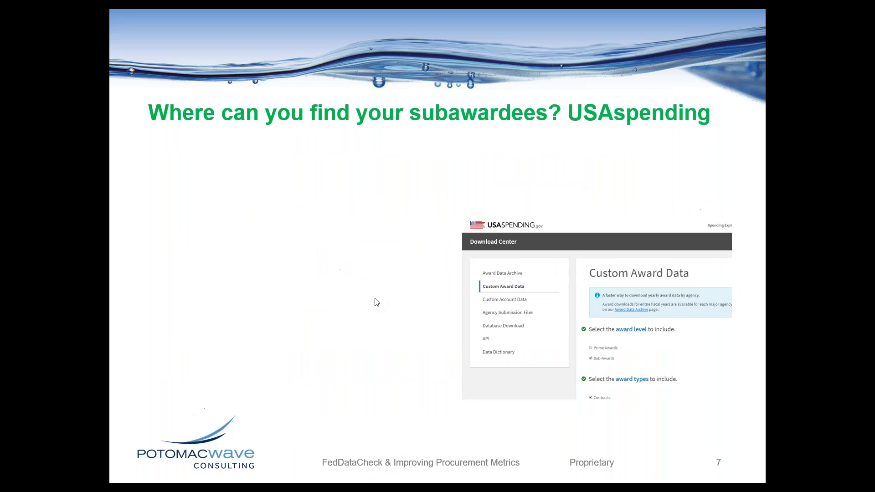
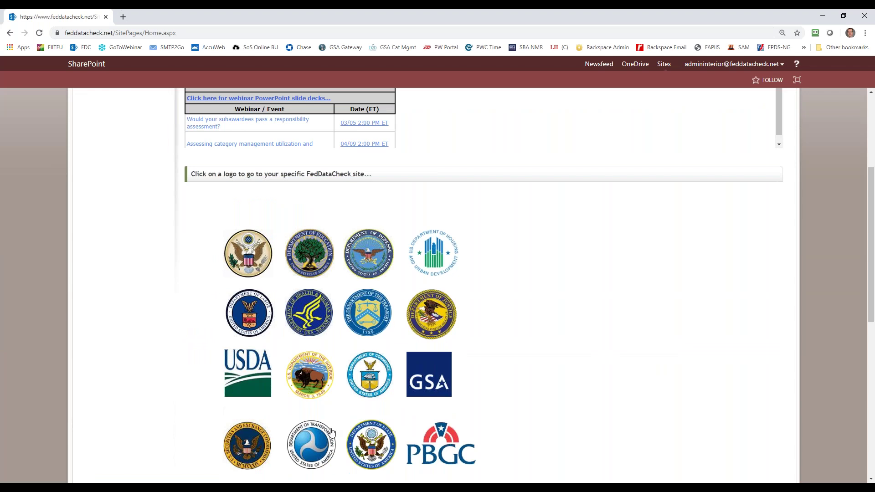
Open the Interior site, return to the FedDataCheck home page, and try to open the Department of Health and Human Services site
click(292, 372)
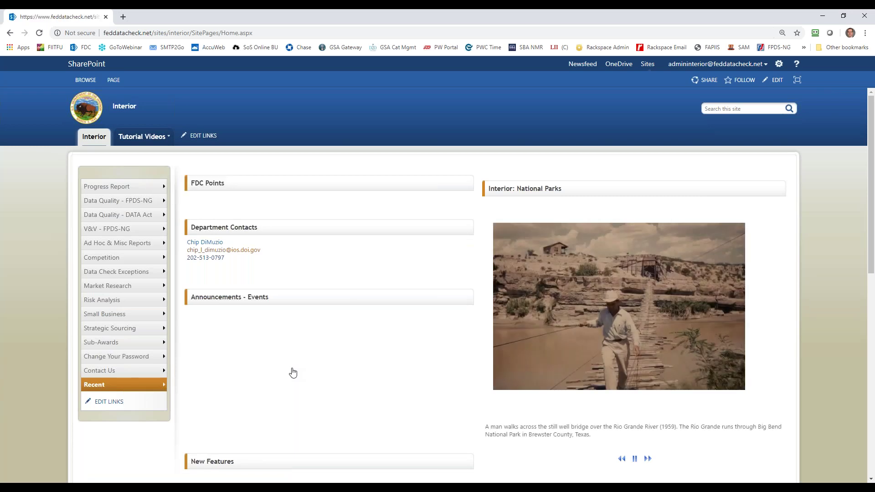
click(10, 33)
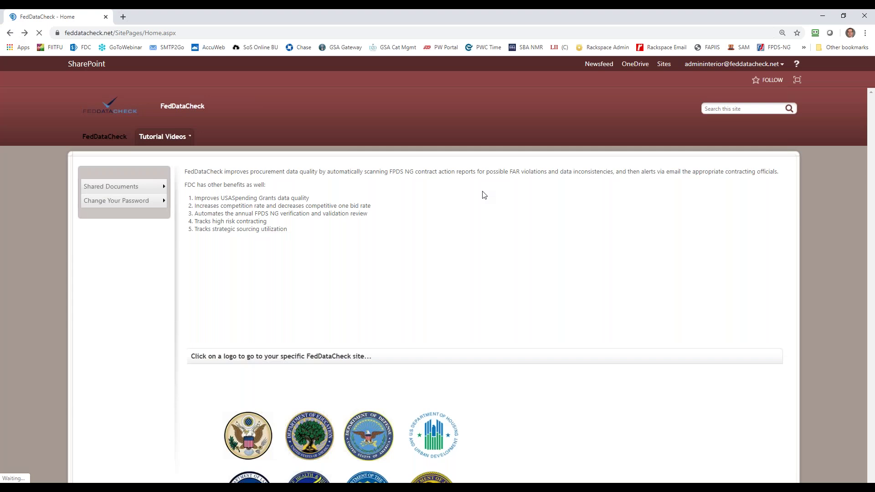
scroll(484, 444, down, 3)
click(326, 368)
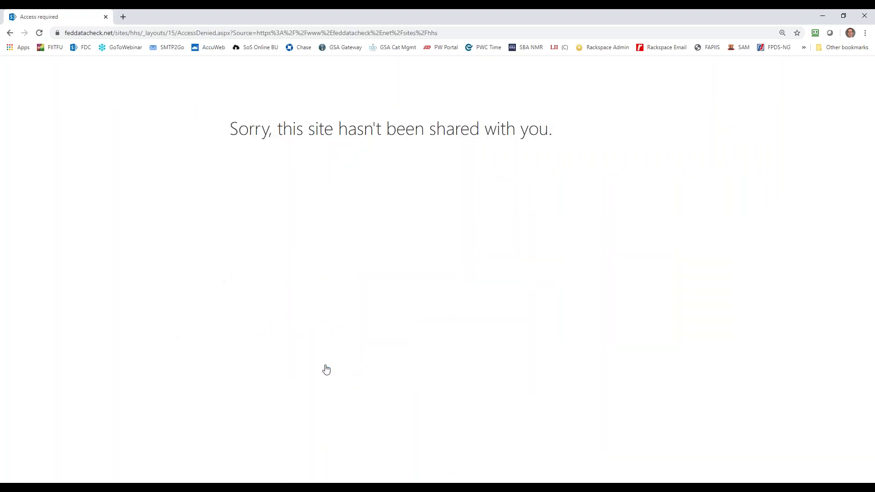
click(10, 33)
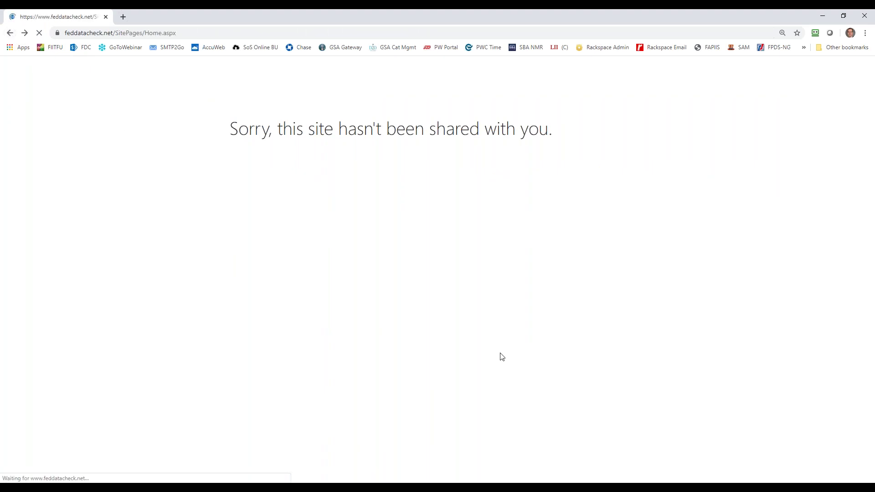
Open the Department of the Interior's FedDataCheck site and bring up its Sub-Awards report
scroll(492, 345, down, 4)
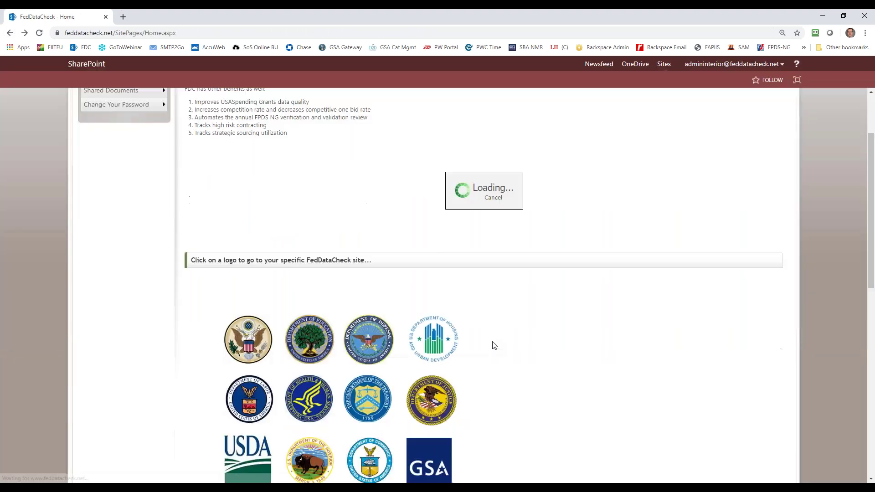
click(316, 372)
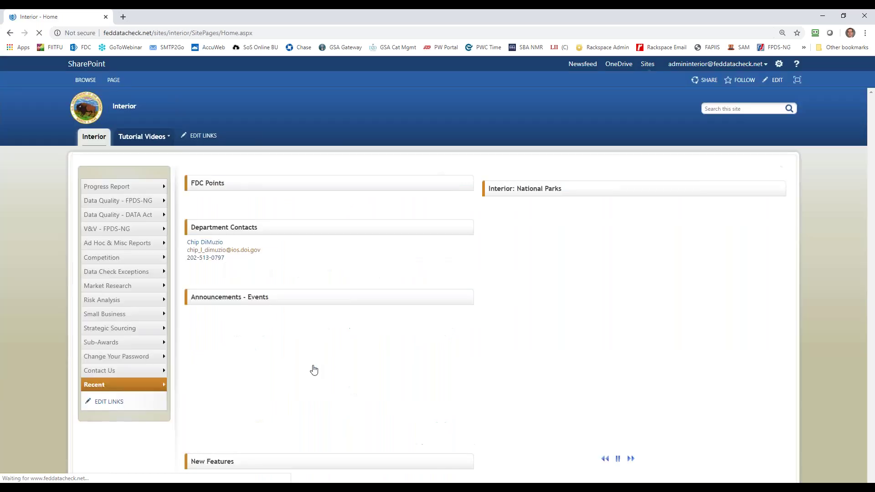
mouse_move(142, 345)
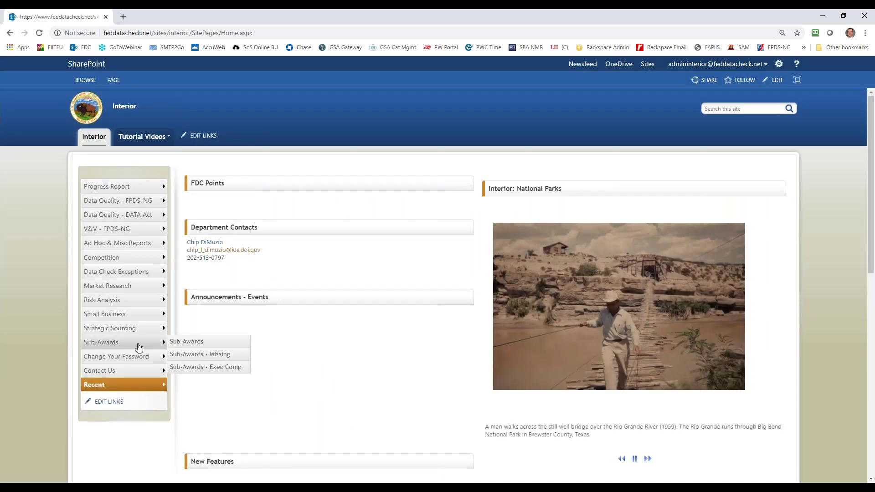
click(195, 346)
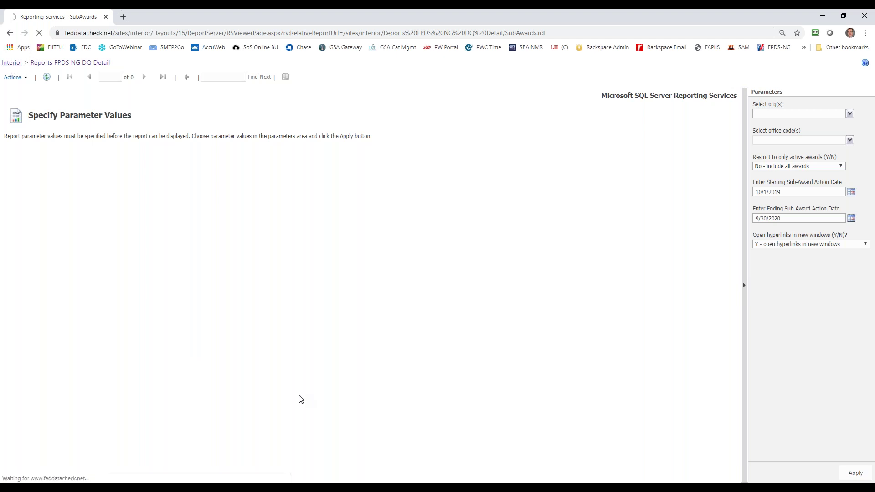
key(alt+Left)
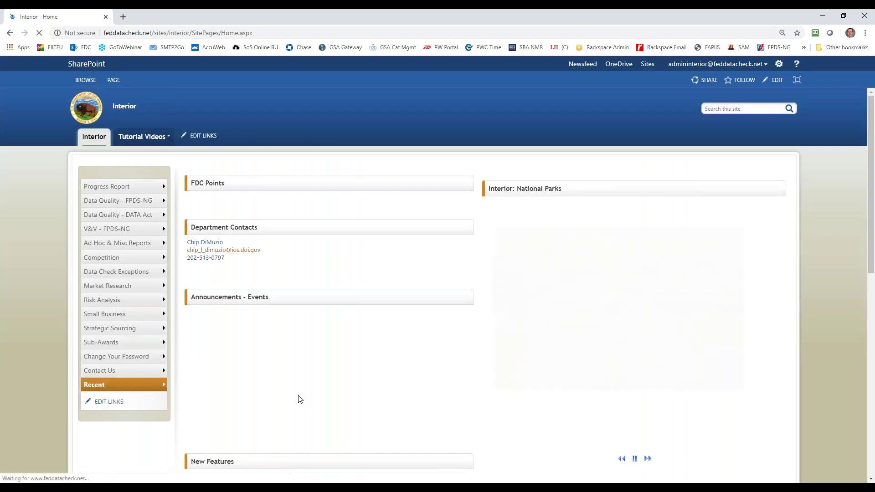
mouse_move(114, 346)
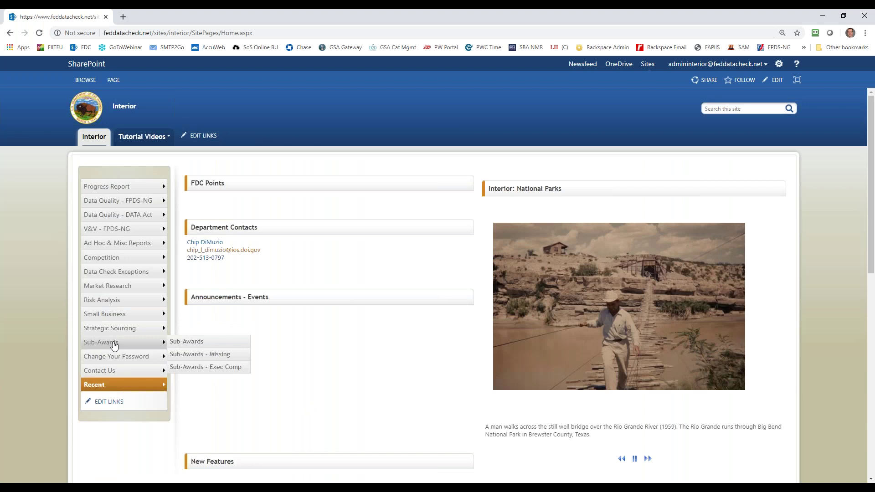
click(197, 343)
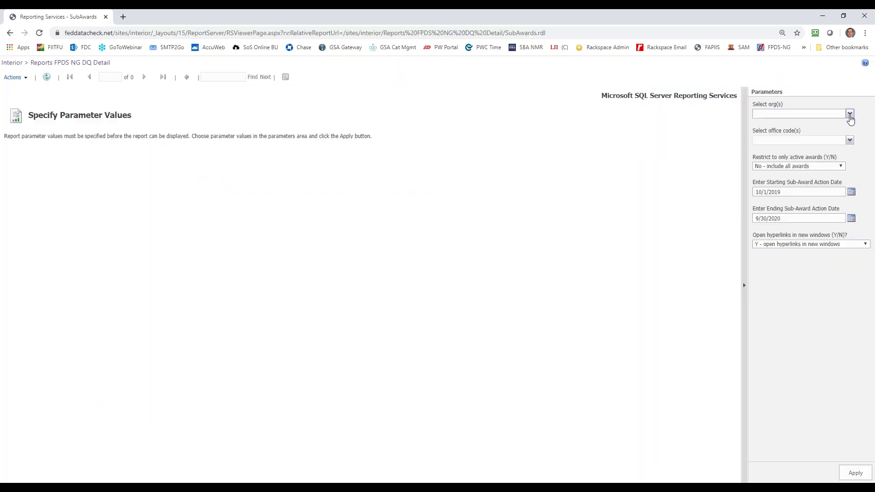
Run the Sub-Awards report for org 1443 - NPS with a starting sub-award action date of 10/1/2018
click(851, 114)
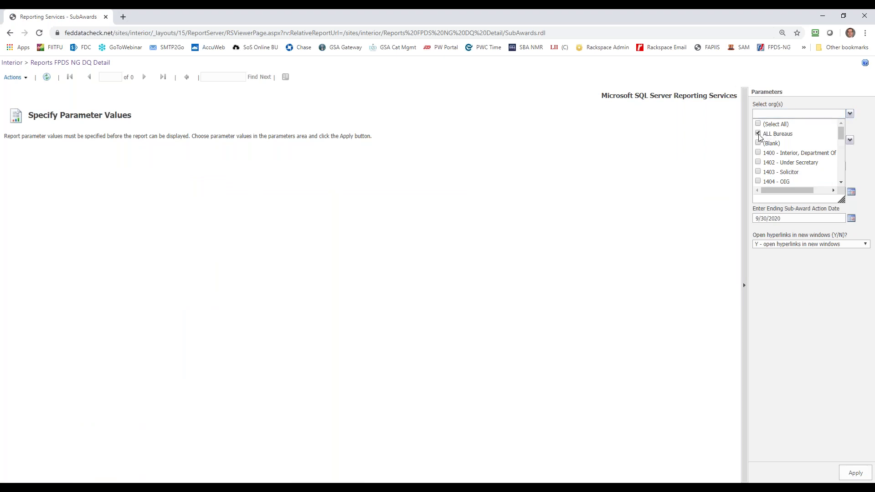
drag(843, 135, 843, 168)
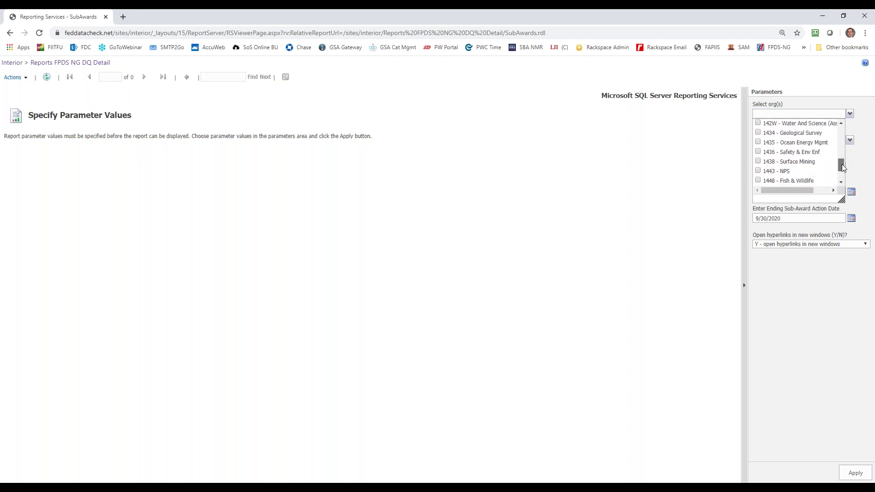
click(759, 171)
click(789, 325)
click(783, 192)
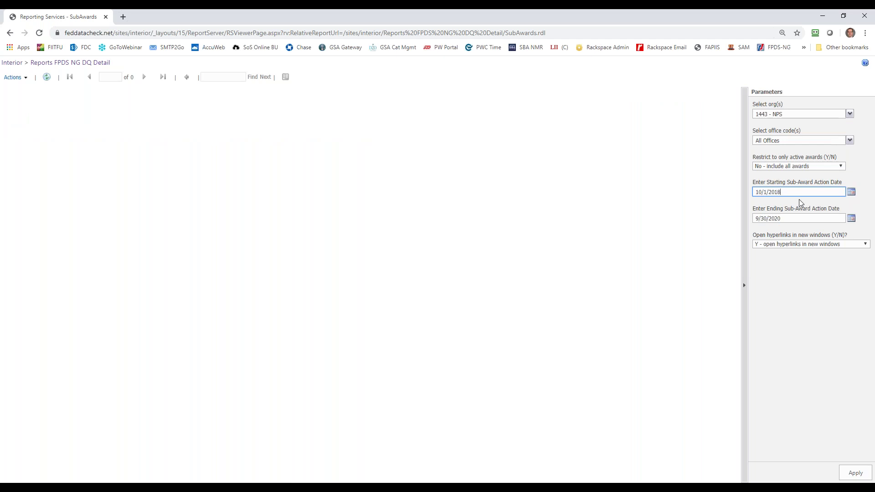
click(857, 472)
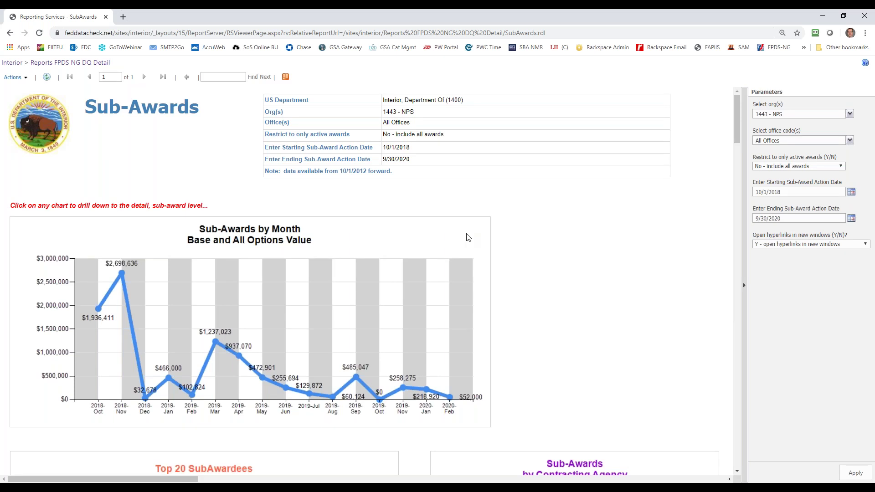
Review the sub-award table's columns across to the prime award contact, and sort the table by FPDS-NG Last Modified User
scroll(467, 237, down, 1)
scroll(468, 238, down, 15)
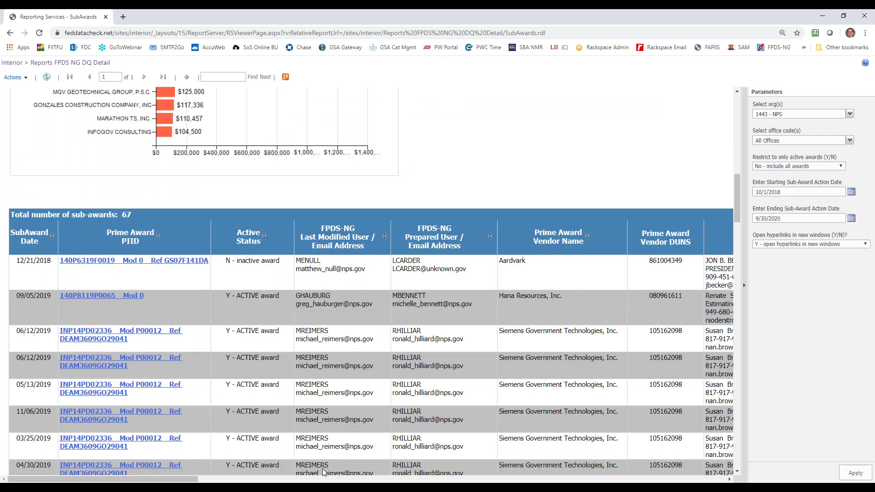
drag(193, 478, 217, 477)
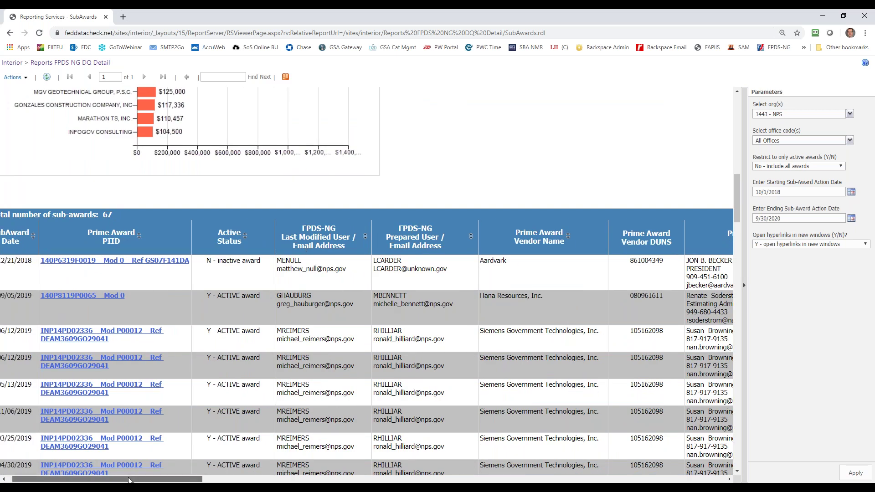
drag(130, 479, 151, 478)
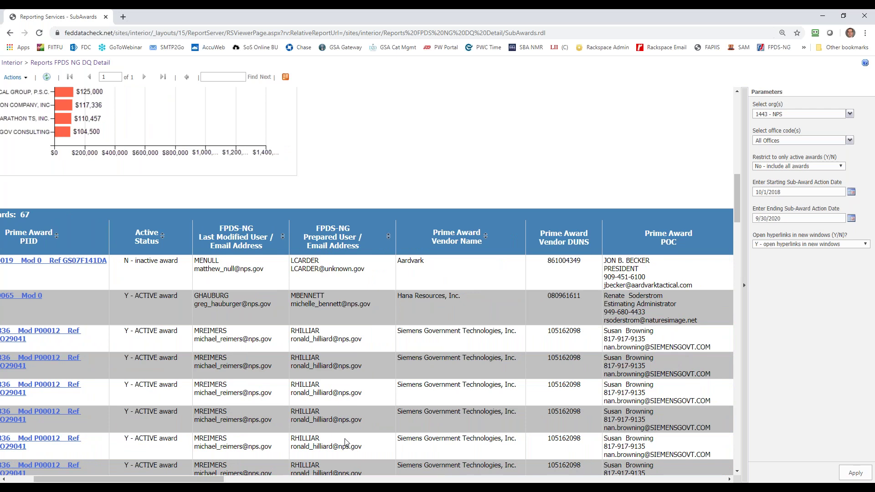
drag(221, 479, 121, 474)
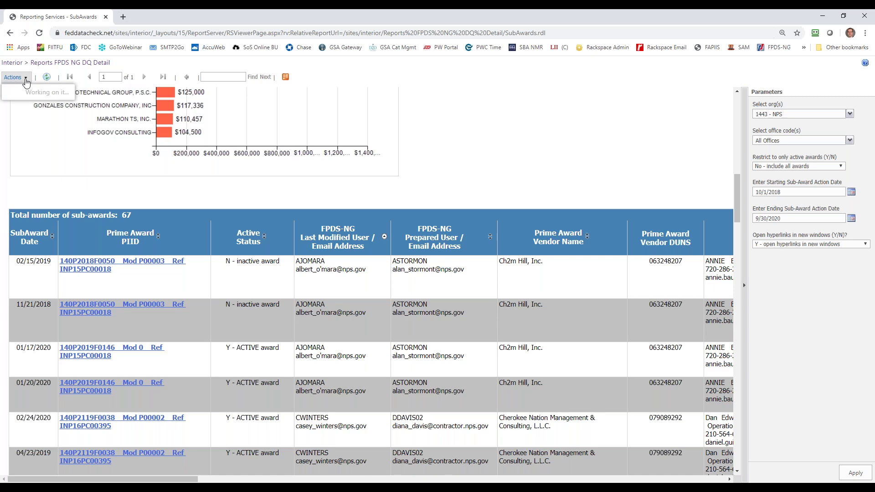
Export the sorted Sub-Awards report to Excel and open the exported workbook
click(26, 81)
mouse_move(44, 145)
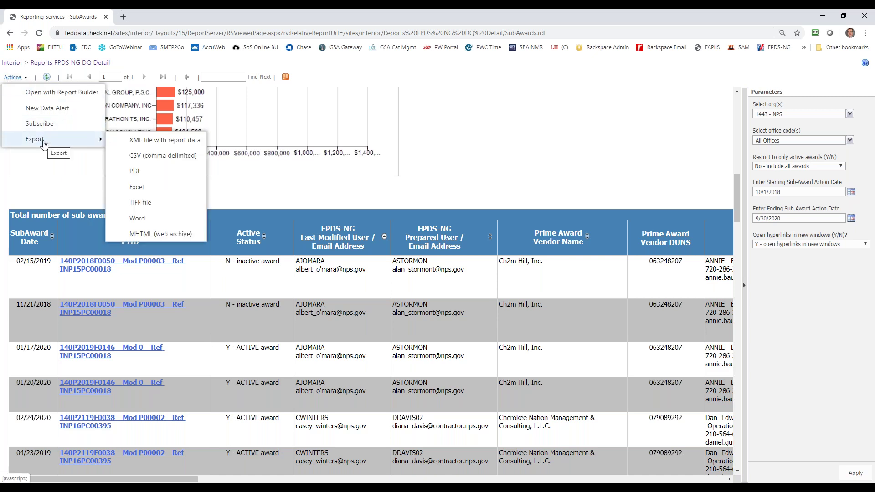
click(142, 191)
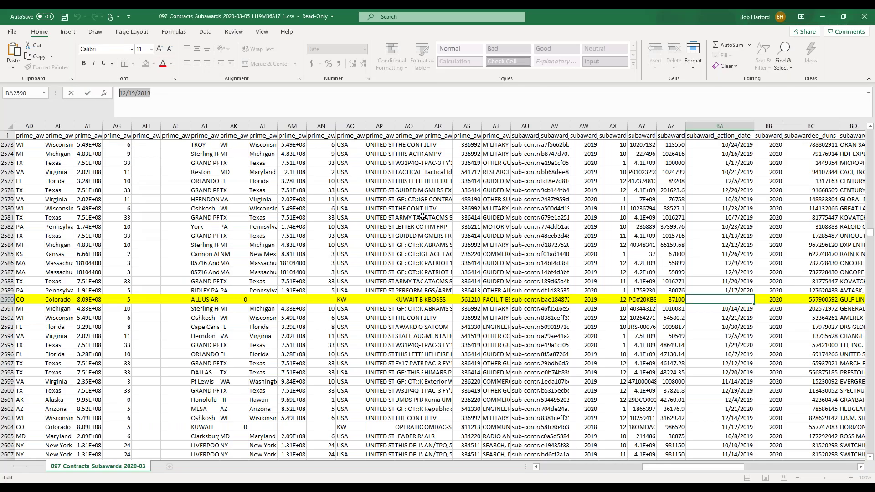
click(425, 218)
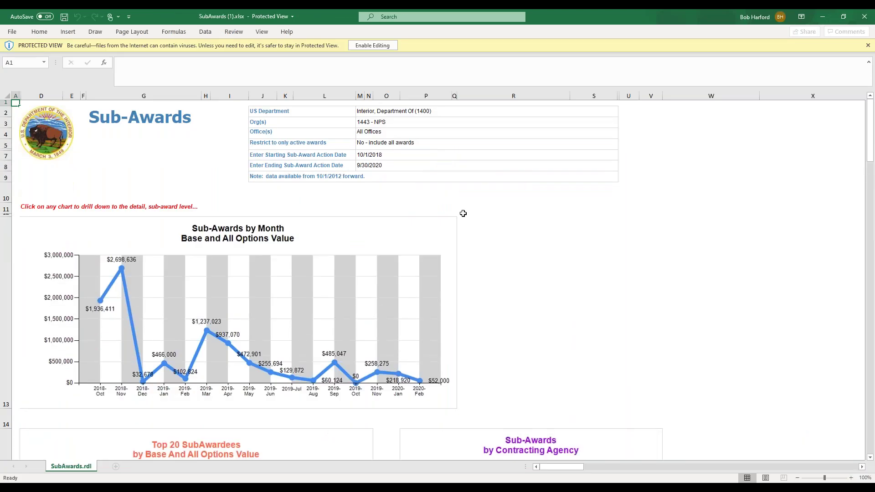
Select rows 22 to 25 of the sub-award table from the Last Modified User column across to SubAwardee Address to examine the subawardee details
scroll(452, 201, down, 7)
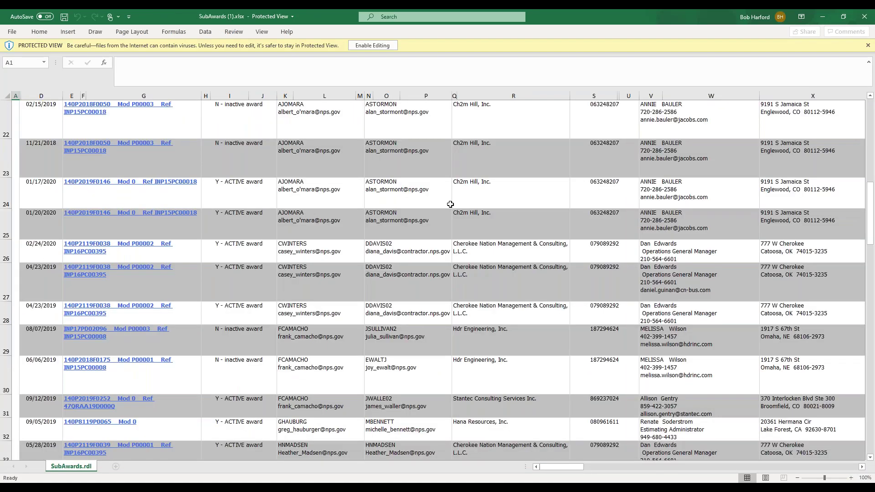
scroll(449, 206, up, 1)
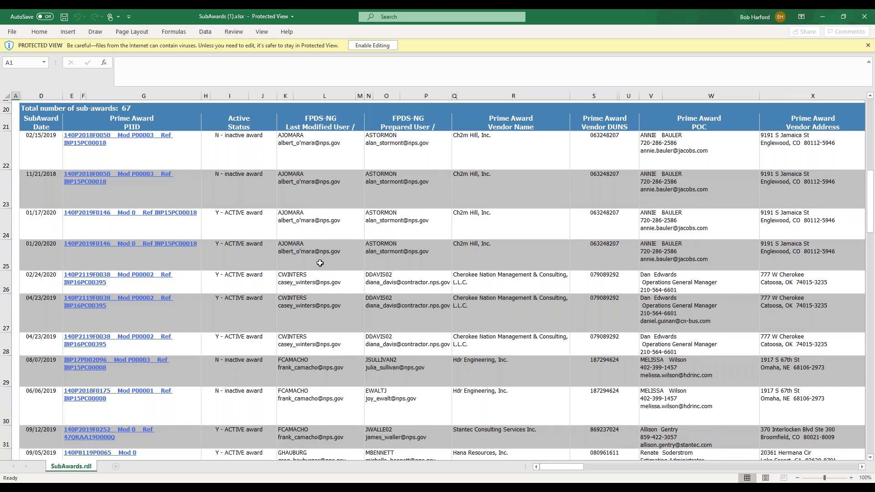
click(343, 153)
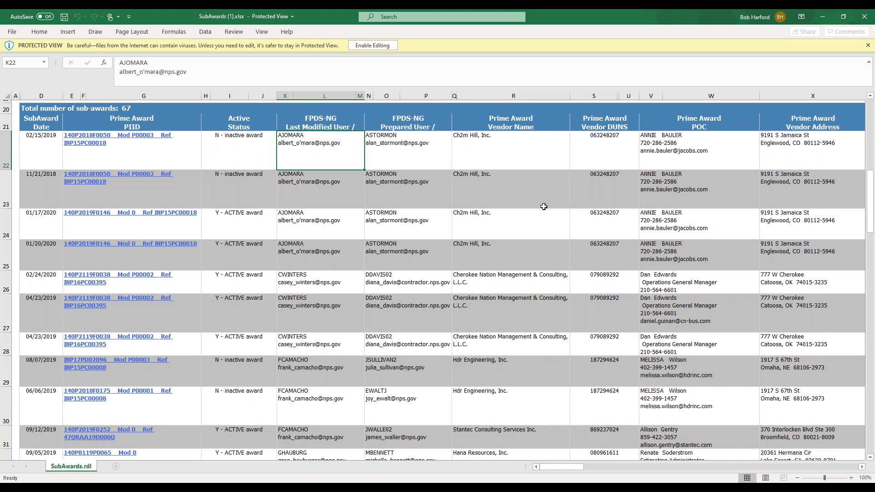
key(shift+Down)
key(shift+Down)
key(shift+Down)
key(shift+Right)
key(shift+Right)
key(shift+Right)
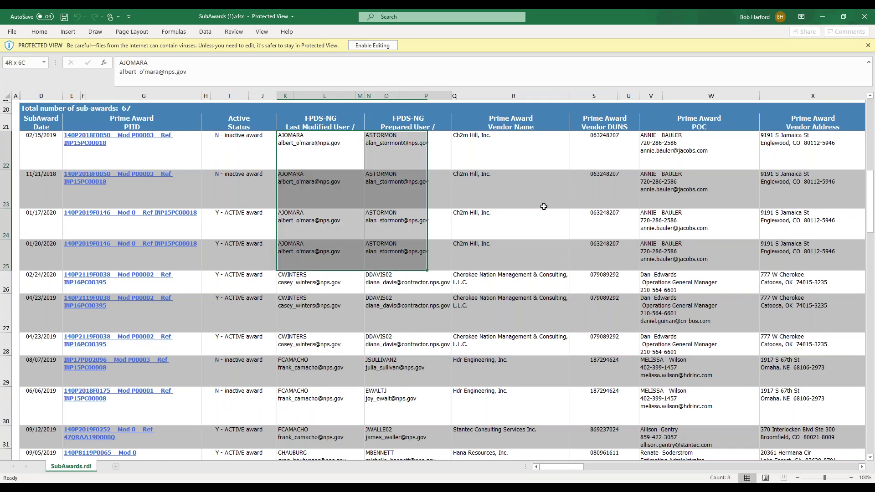
key(shift+Right)
key(shift+Right)
key(shift+Right)
key(shift+Right)
key(shift+Right)
key(shift+Right)
key(shift+Right)
key(shift+Right)
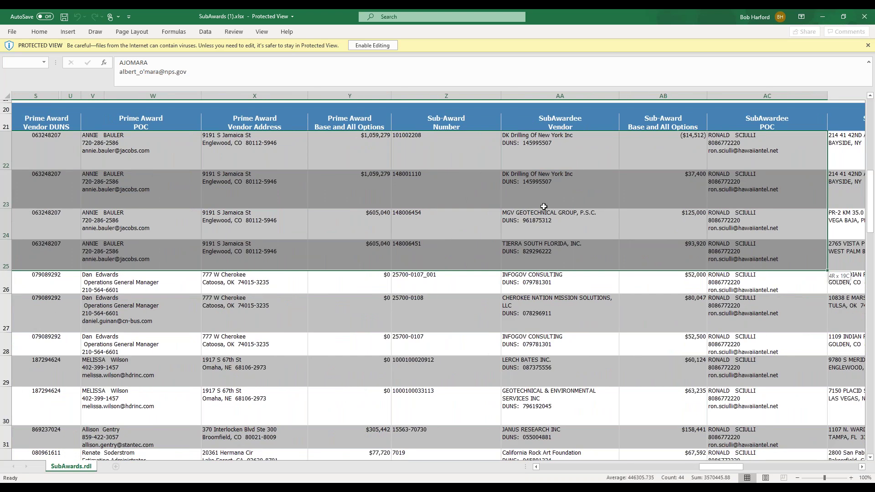
key(shift+Right)
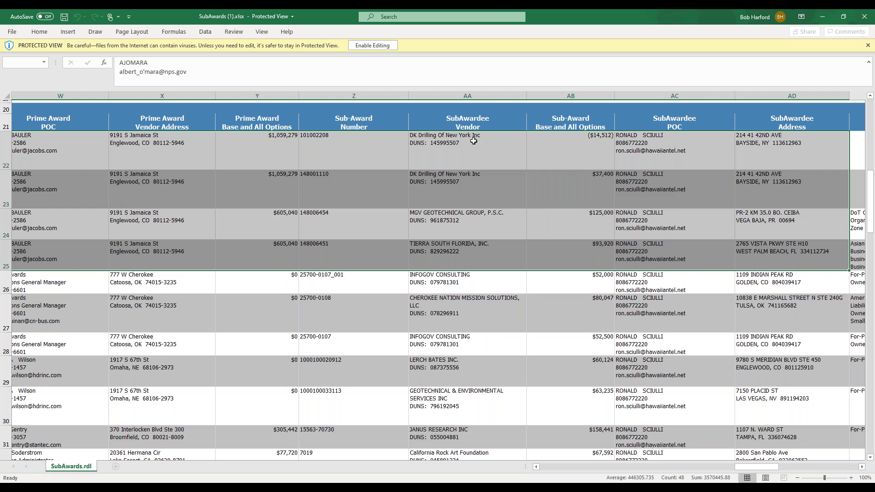
Copy the SubAwardee Vendor cells of rows 22 to 25 into a blank Notepad note and highlight the first DUNS number
drag(474, 141, 473, 255)
key(ctrl+c)
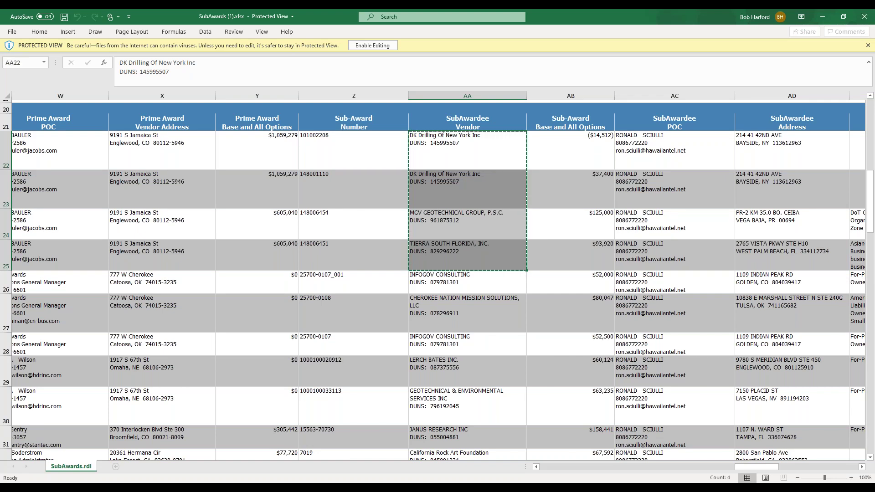
key(super)
key(Escape)
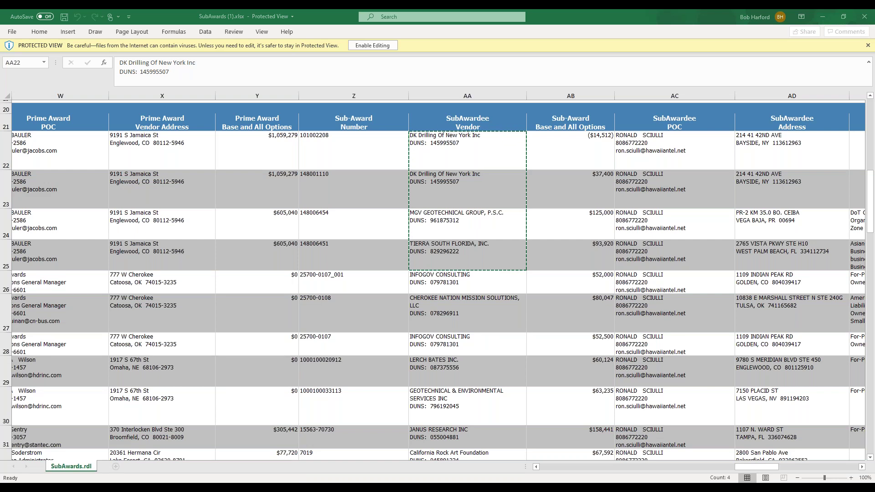
key(ctrl+v)
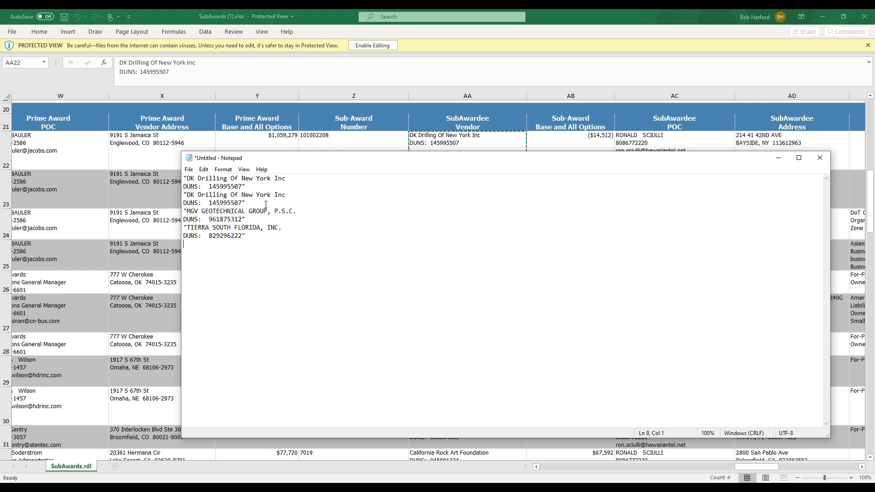
drag(245, 186, 213, 187)
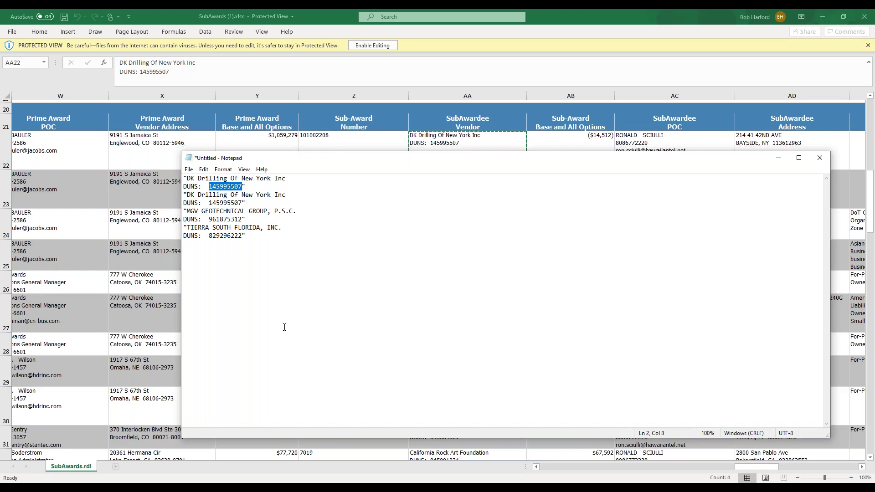
drag(343, 158, 0, 80)
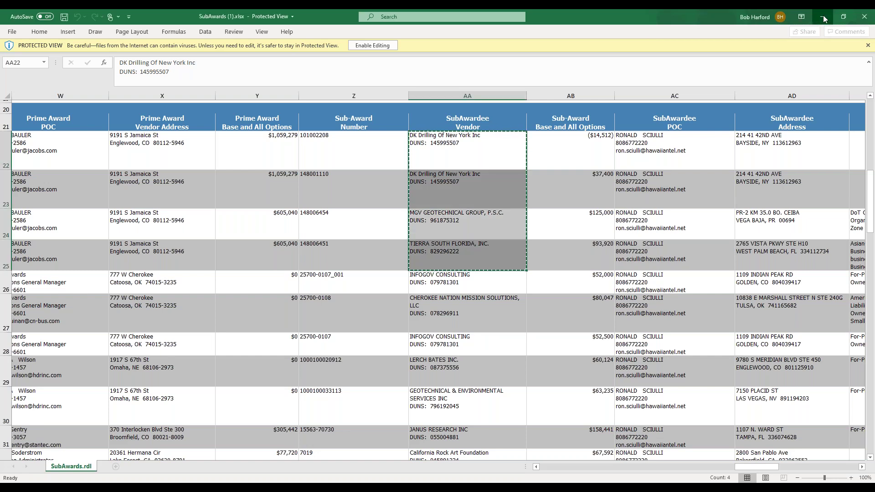
Minimize the Sub-Awards workbook and return to the PowerPoint slide show on finding subawardees in FedDataCheck
click(823, 17)
mouse_move(369, 481)
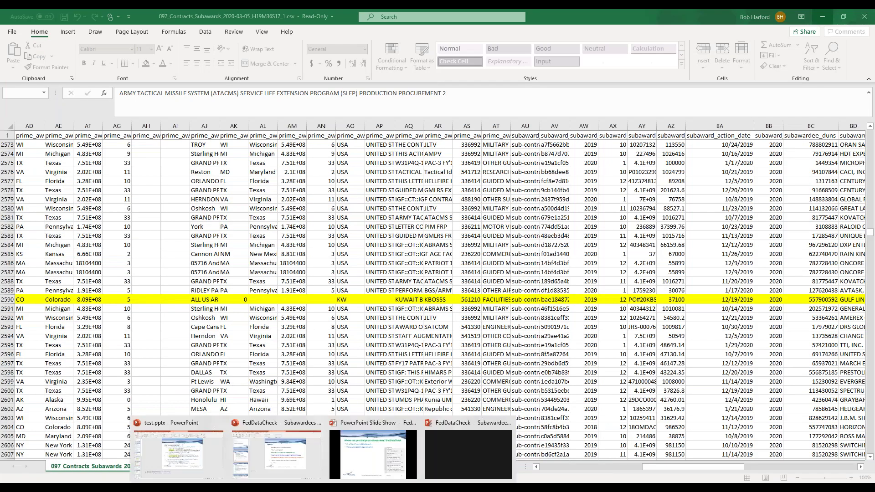
click(387, 463)
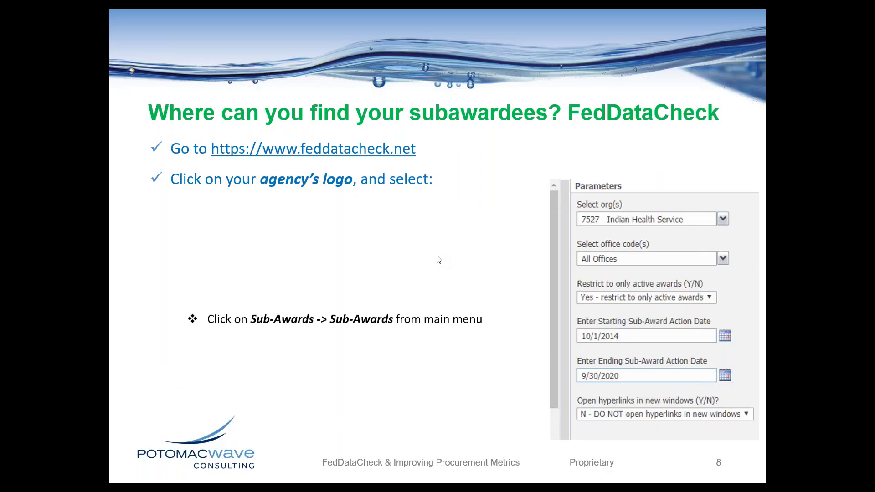